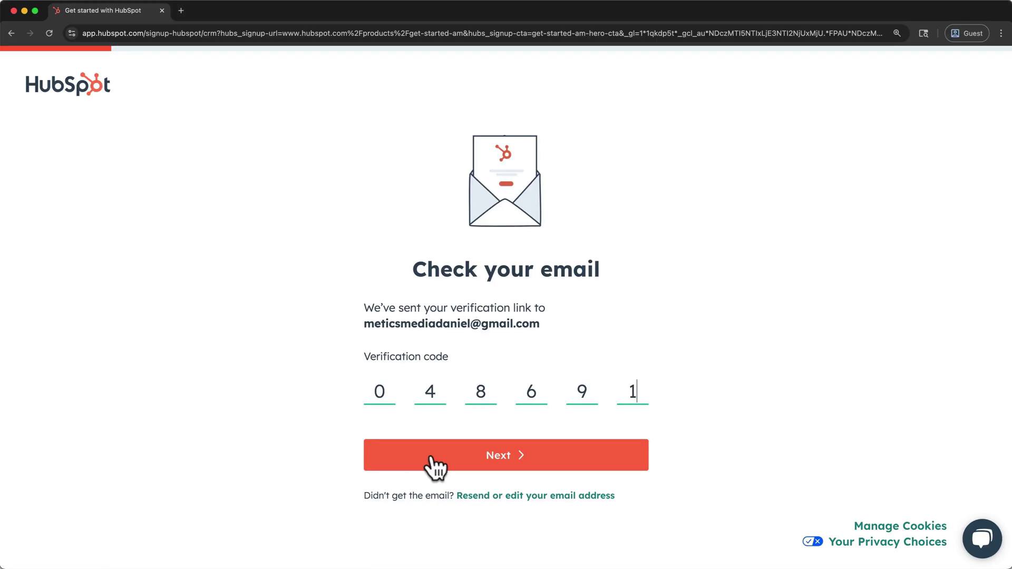
# - Submit the verification code, set the account password, and enter your first and last name
pyautogui.click(430, 460)
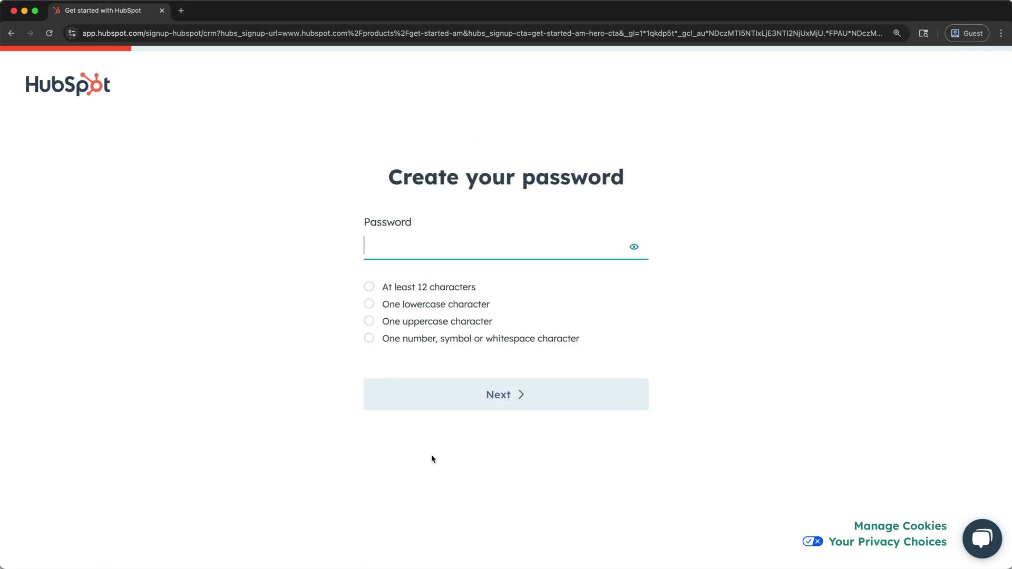
pyautogui.press('super+v')
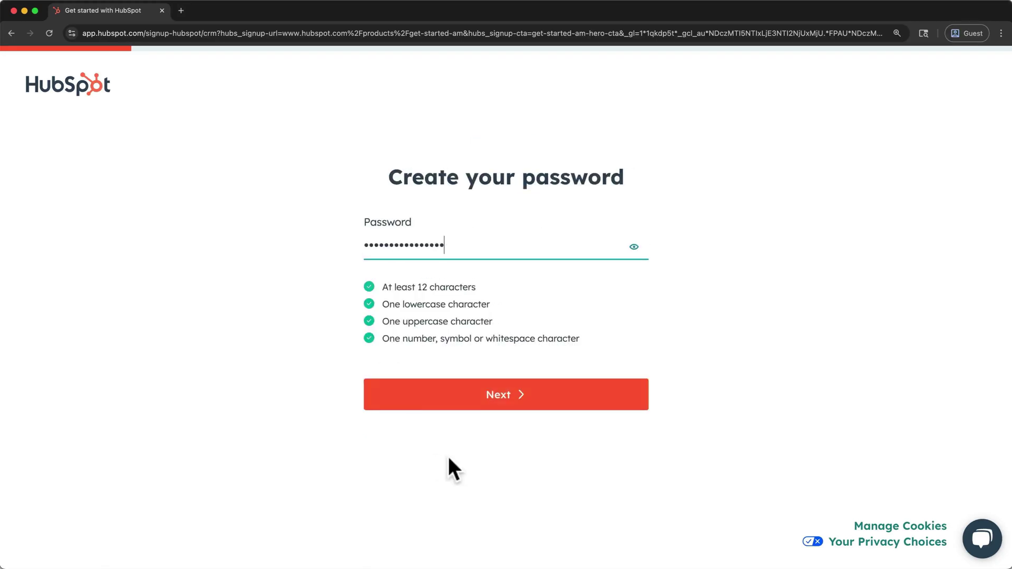
pyautogui.click(554, 405)
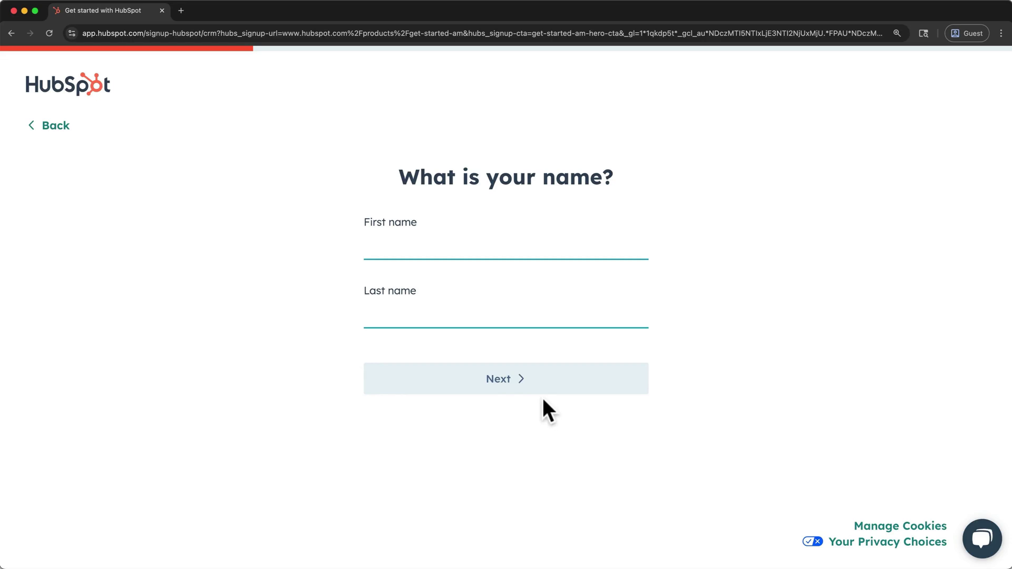
pyautogui.click(433, 247)
pyautogui.write('Dan')
pyautogui.press('Tab')
pyautogui.write('Metics')
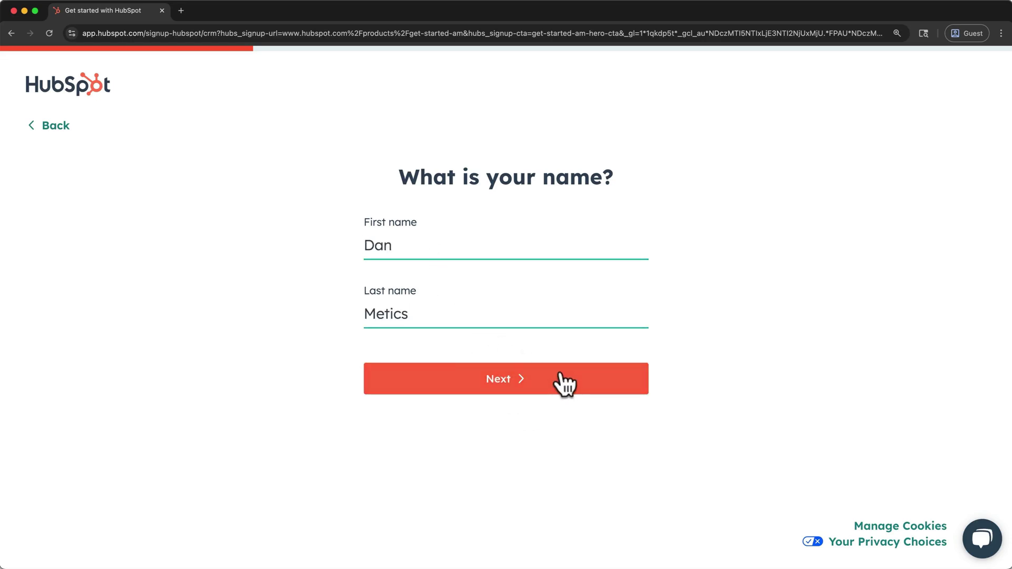
pyautogui.click(564, 385)
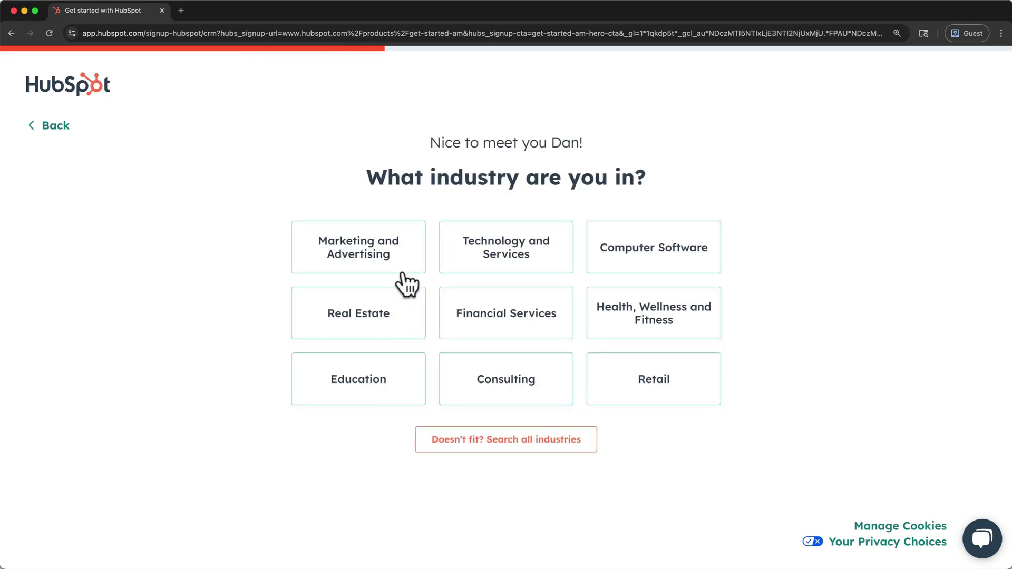
# - Choose Marketing and Advertising, Employee role, company Metics Media, size 6-10, website meticsmedia.com, then create the account
pyautogui.click(407, 277)
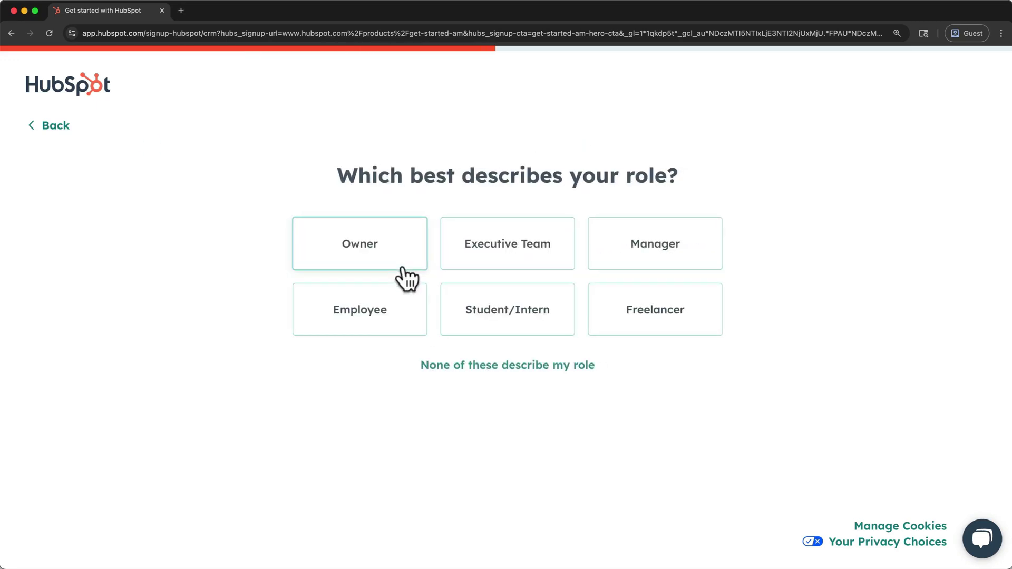
pyautogui.click(392, 308)
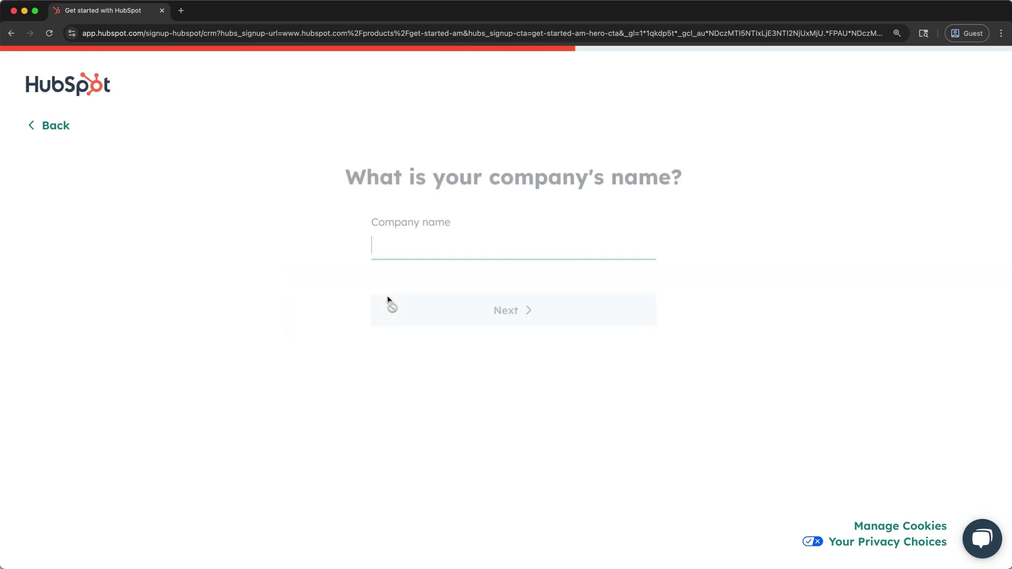
pyautogui.write('Metics Media')
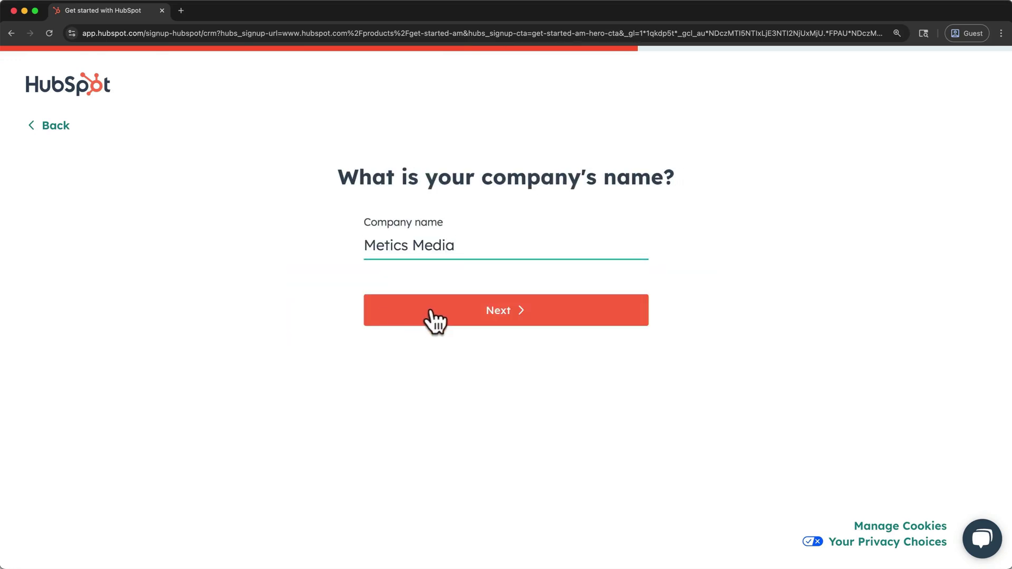
pyautogui.click(447, 320)
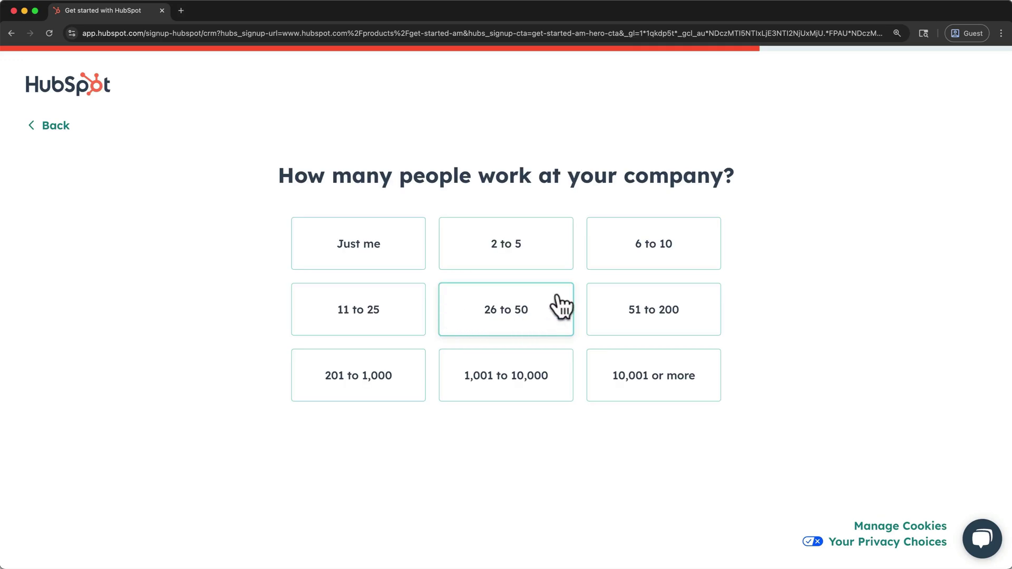
pyautogui.click(589, 257)
pyautogui.write('meticsmedia.com')
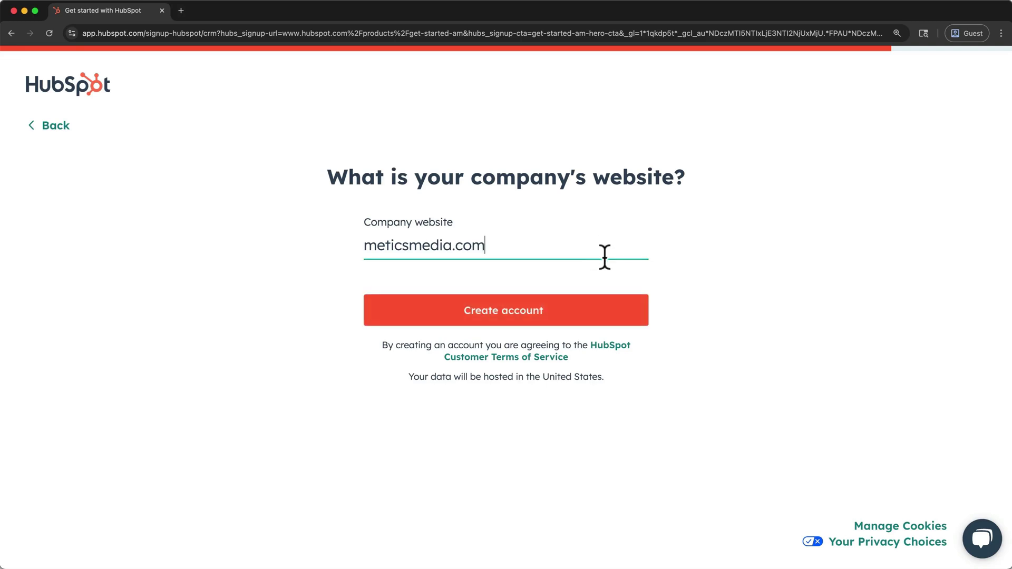
pyautogui.click(604, 318)
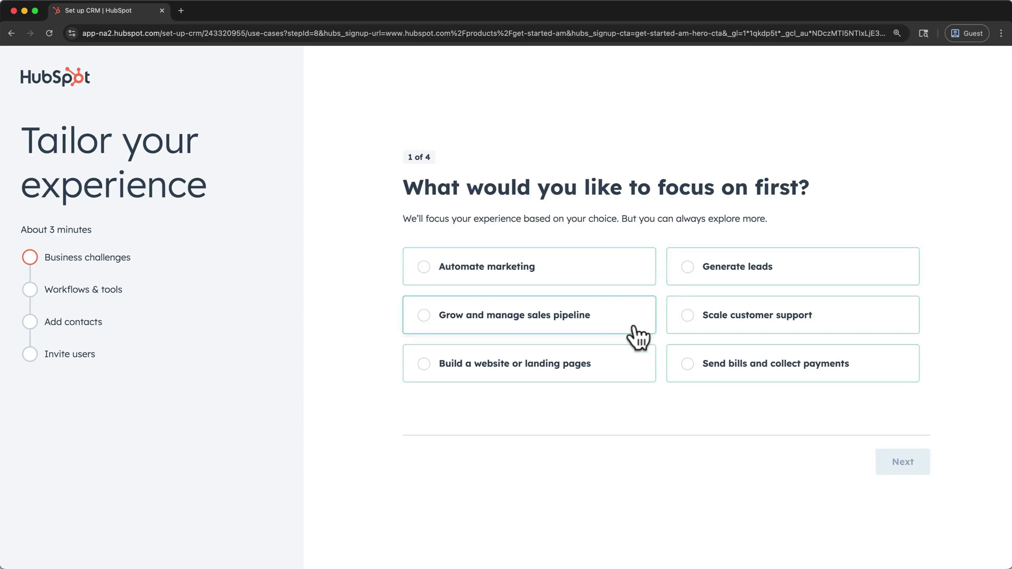
# - Pick 'Automate marketing' as the first focus and skip the tools, contacts and teammate-invite questions
pyautogui.click(582, 279)
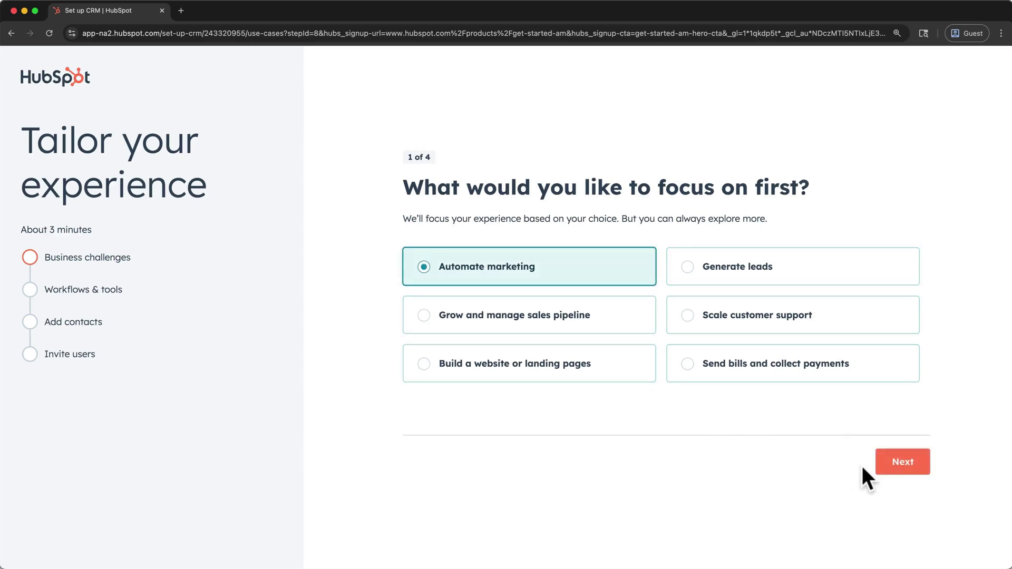
pyautogui.click(881, 471)
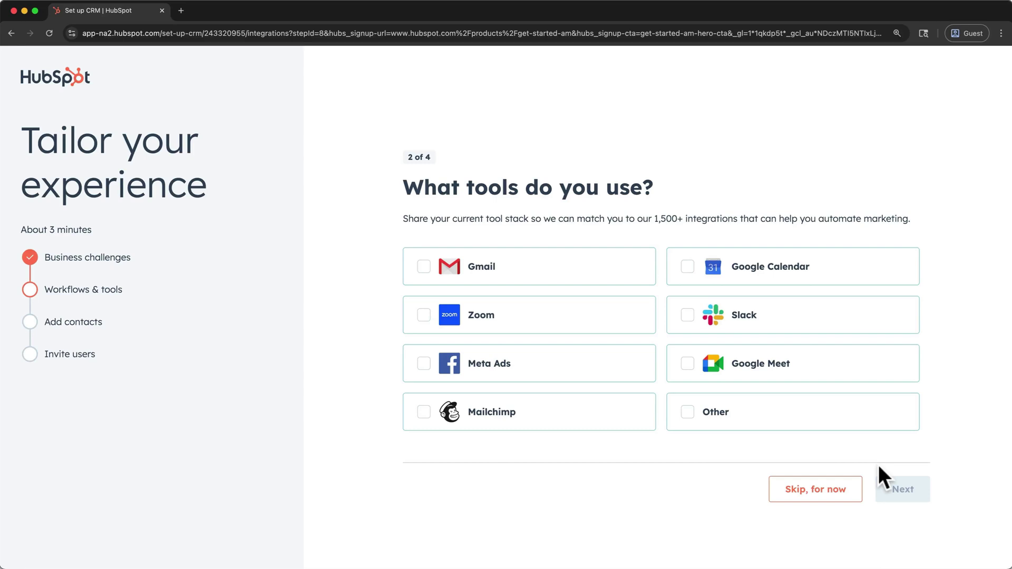
pyautogui.click(849, 501)
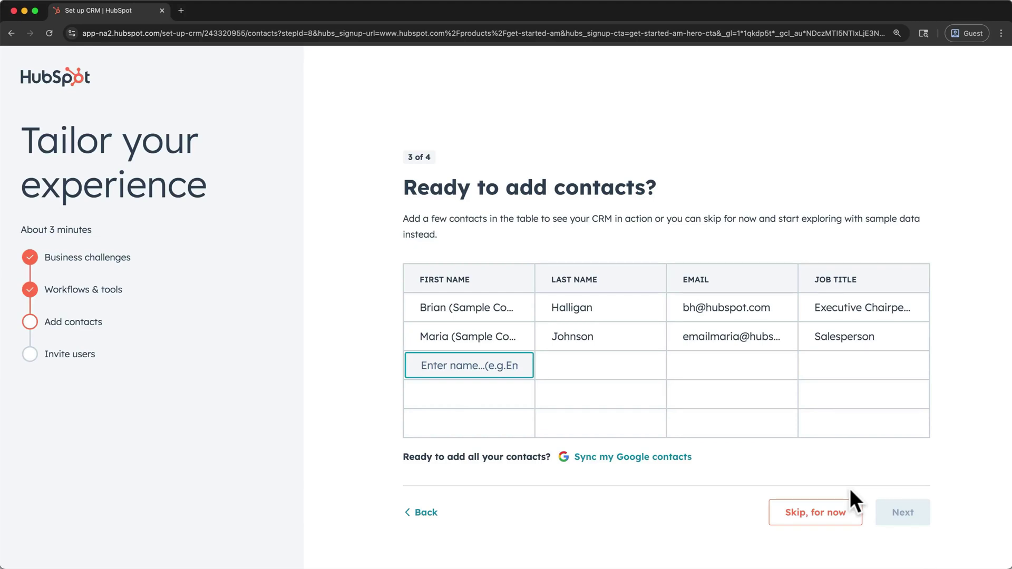
pyautogui.click(828, 522)
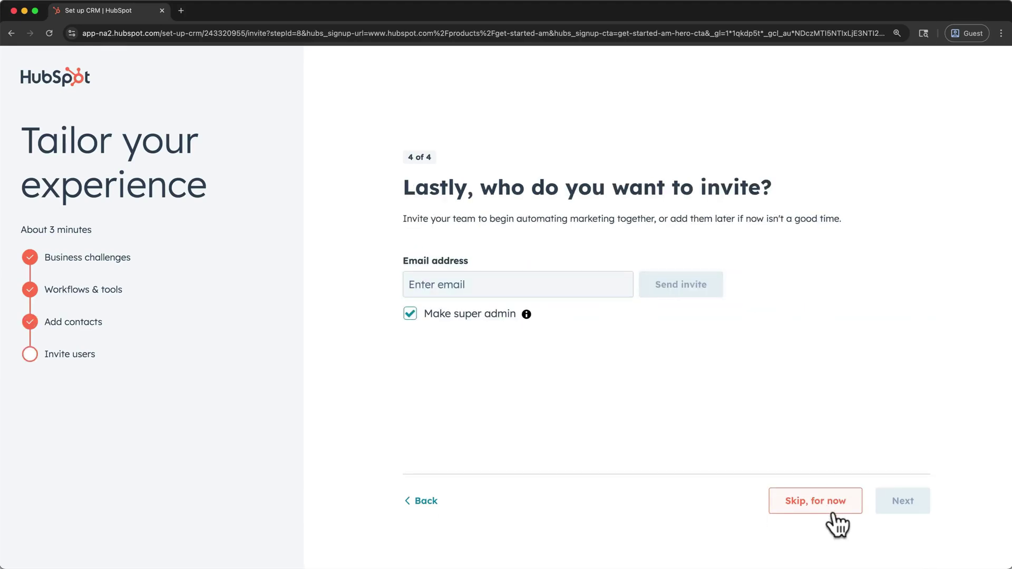
pyautogui.click(831, 520)
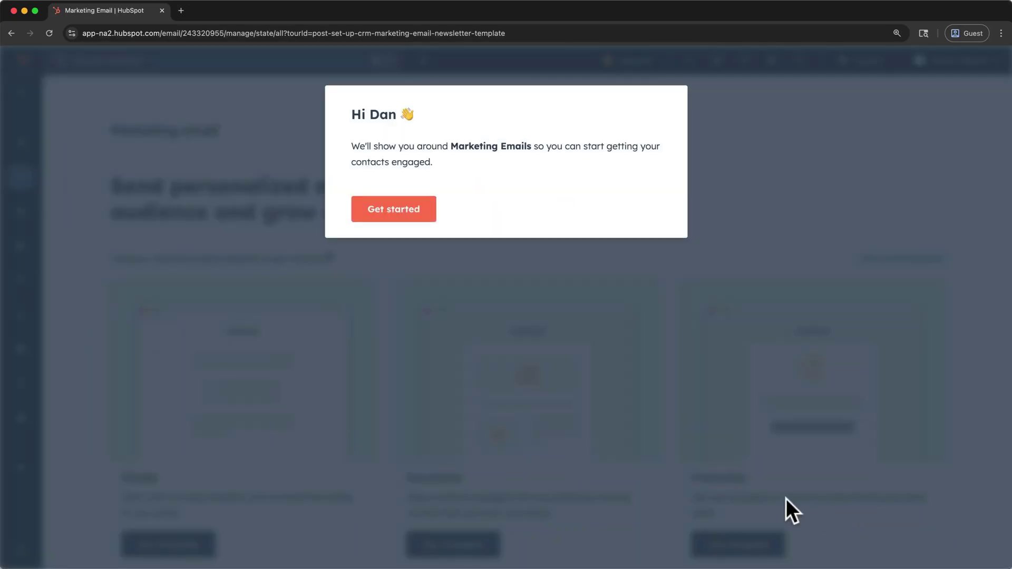
# - Dismiss the 'Hi' welcome modal and confirm closing the Newsletter template tour
pyautogui.click(426, 213)
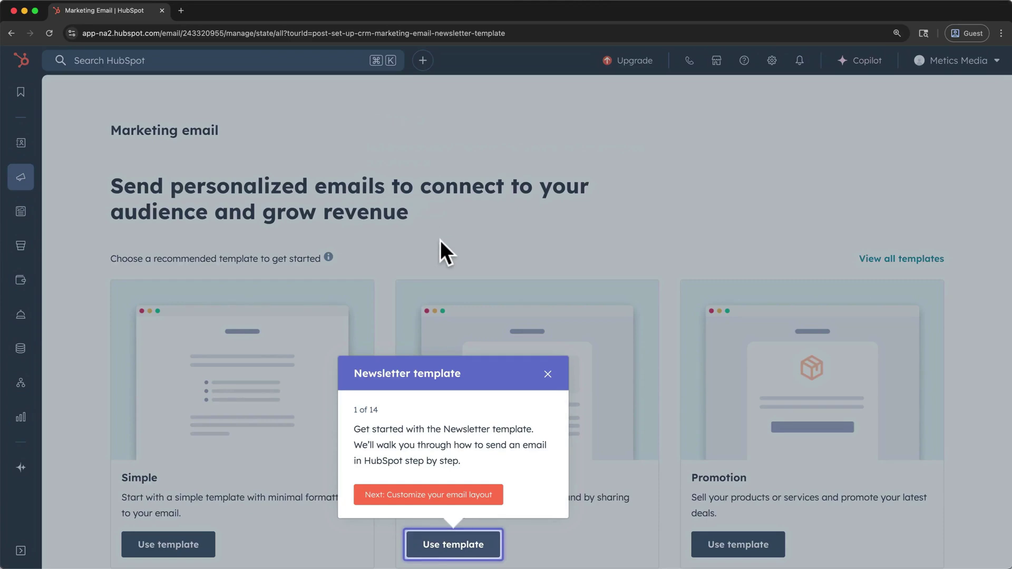
pyautogui.click(547, 374)
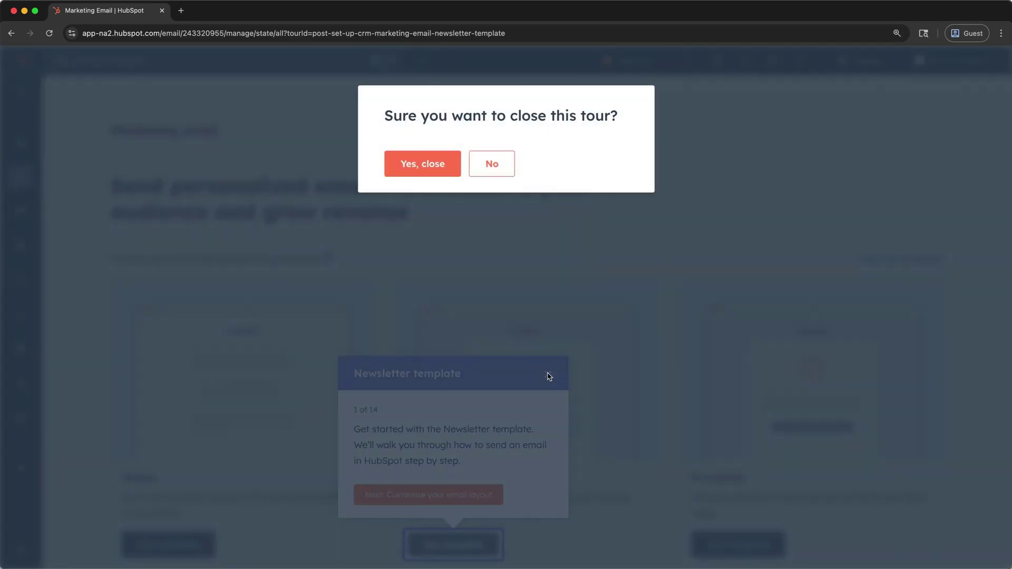
pyautogui.click(436, 178)
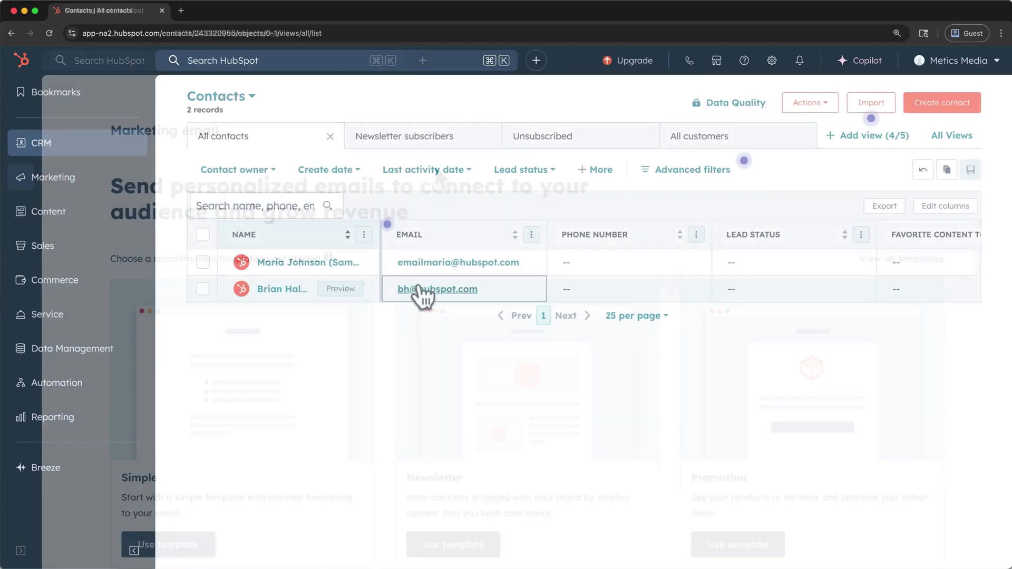
pyautogui.hscroll(3, 422, 294)
pyautogui.hscroll(-3, 422, 294)
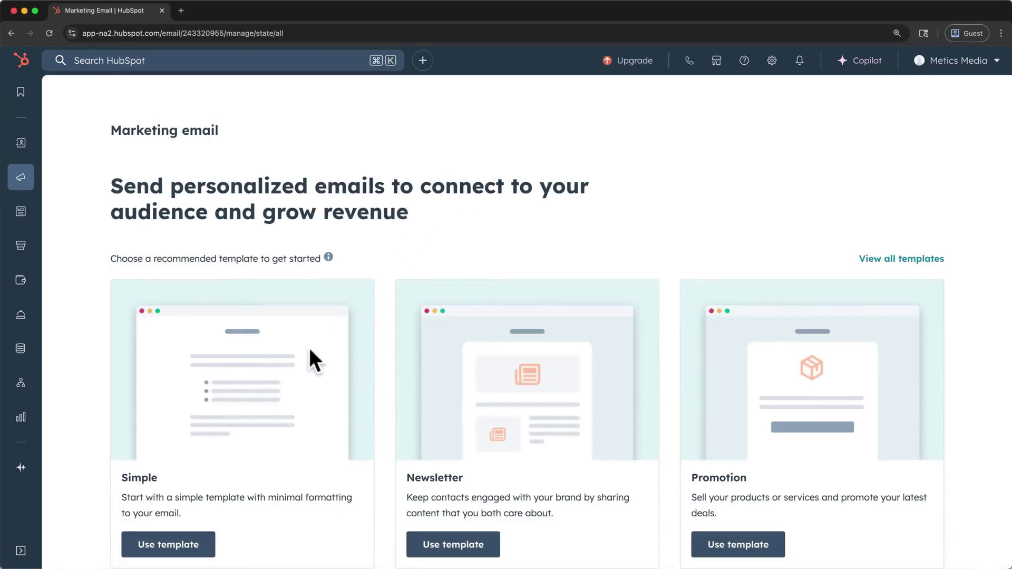
# - Go to the CRM Contacts list, try the Create date 'Today' filter, then clear it
pyautogui.click(21, 551)
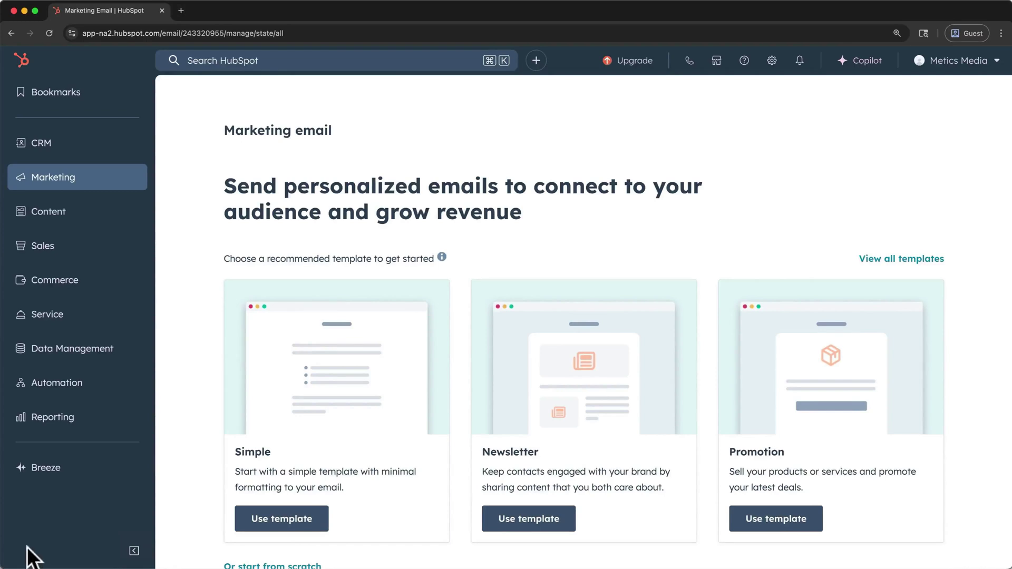
pyautogui.click(74, 150)
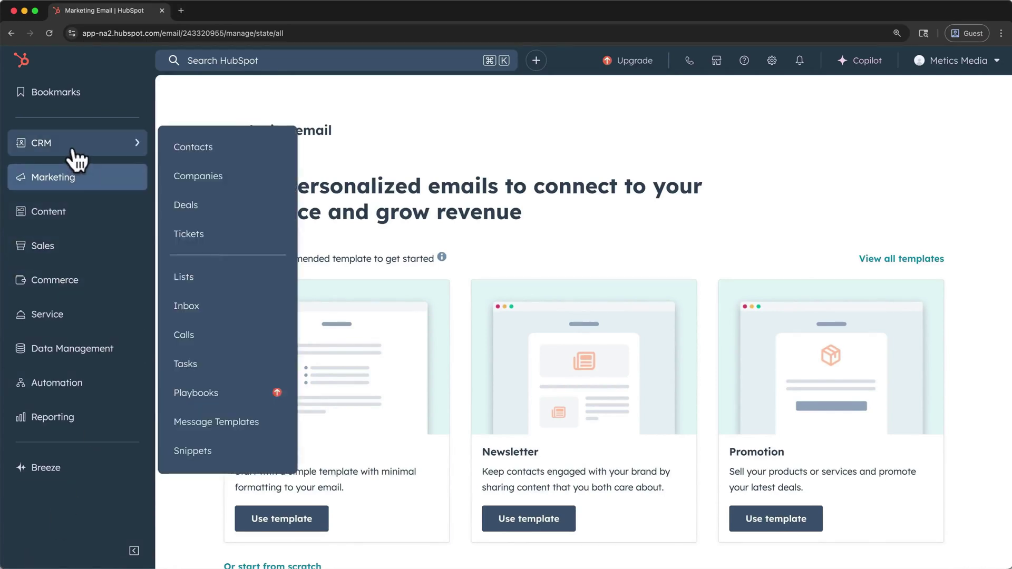
pyautogui.click(184, 146)
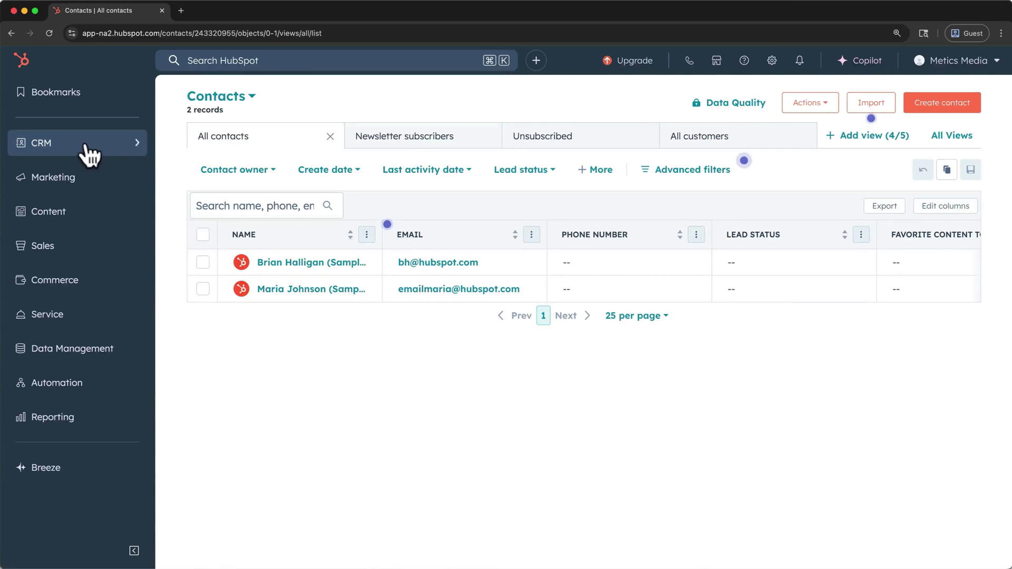
pyautogui.moveTo(88, 153)
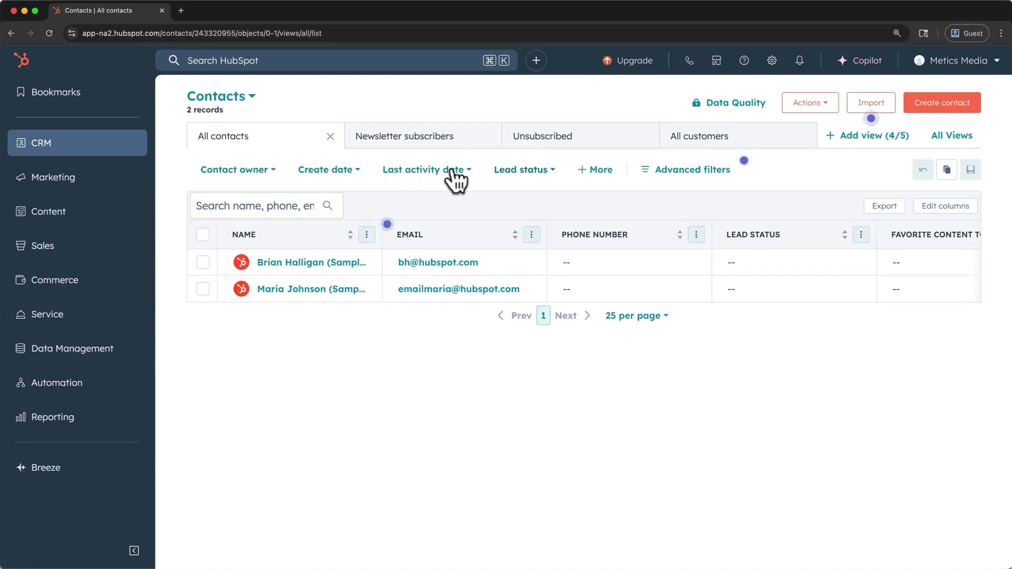
pyautogui.click(357, 168)
pyautogui.click(349, 269)
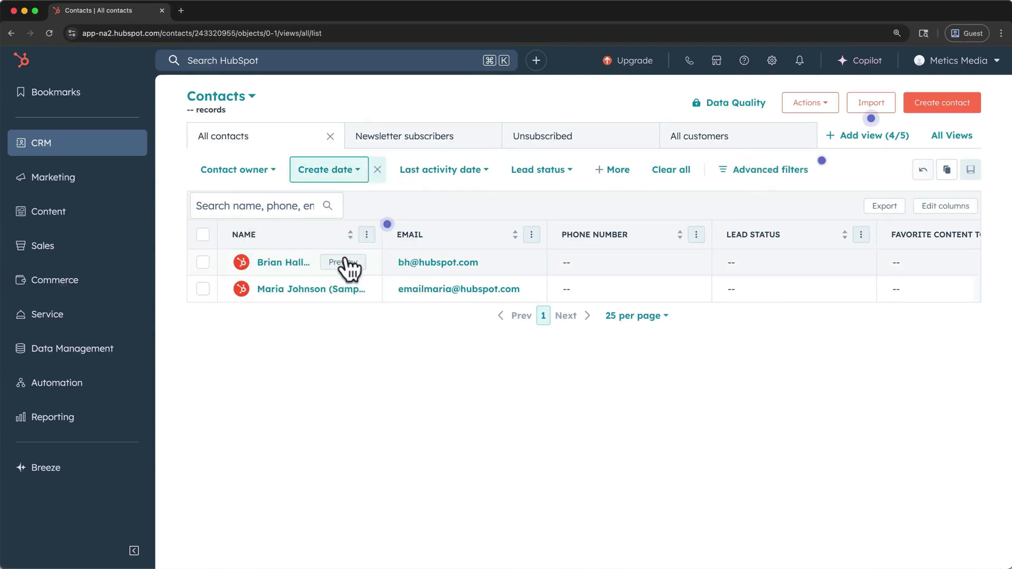
pyautogui.click(377, 169)
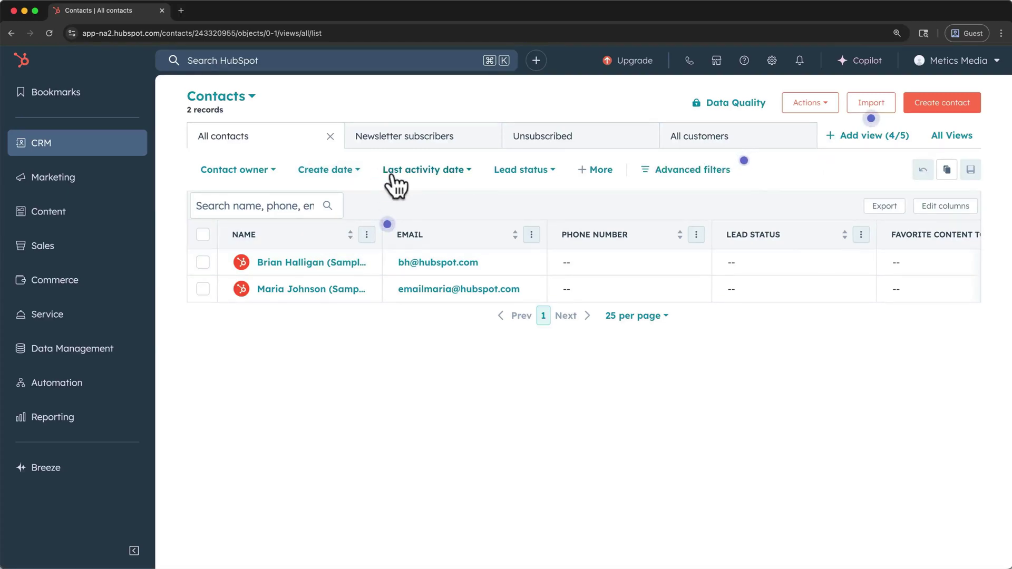
# - Sort contacts by name, freeze the NAME column, and start creating a new contact
pyautogui.moveTo(742, 162)
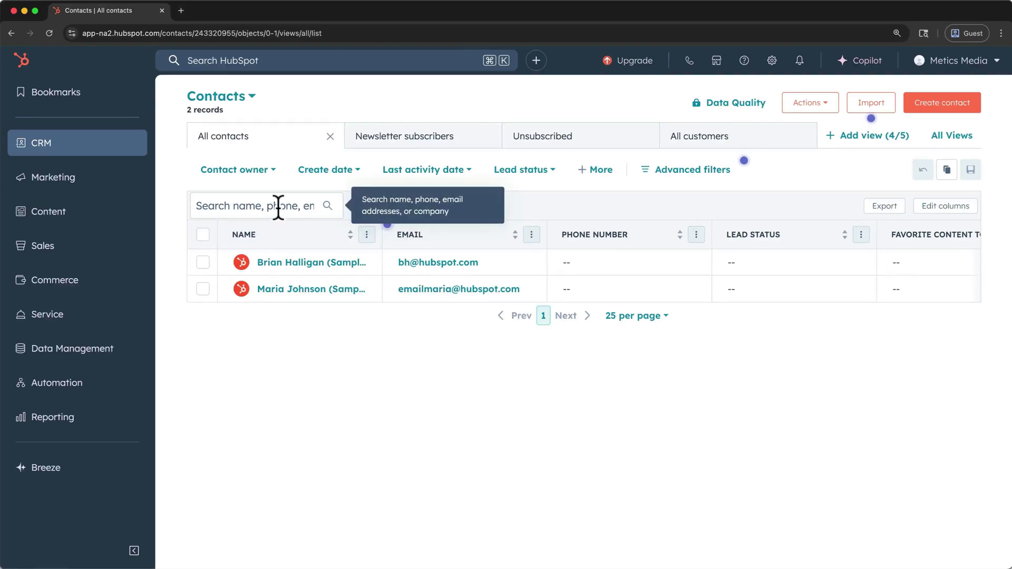
pyautogui.click(350, 236)
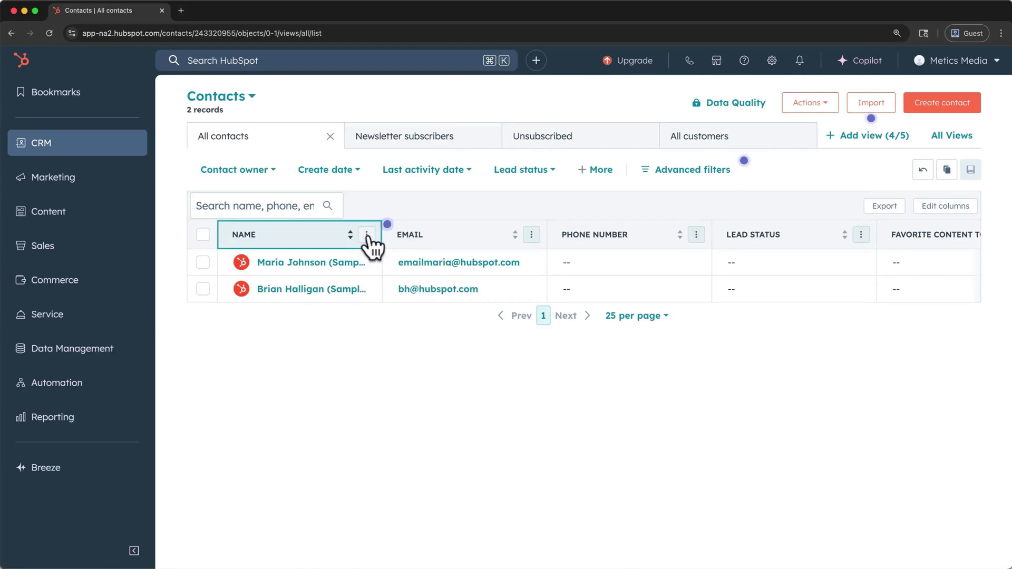
pyautogui.click(367, 235)
pyautogui.click(414, 320)
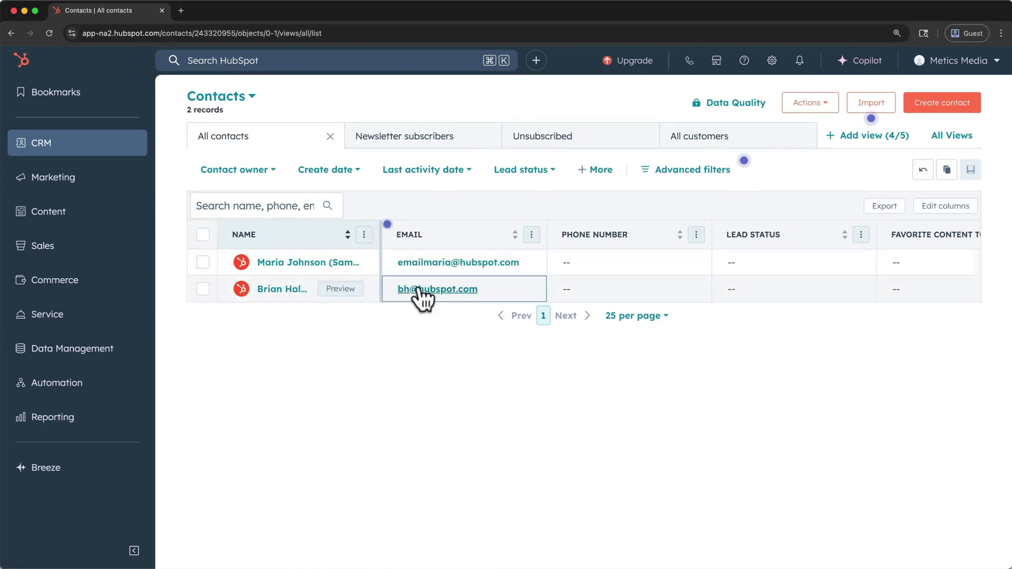
pyautogui.hscroll(3, 420, 293)
pyautogui.hscroll(-3, 421, 293)
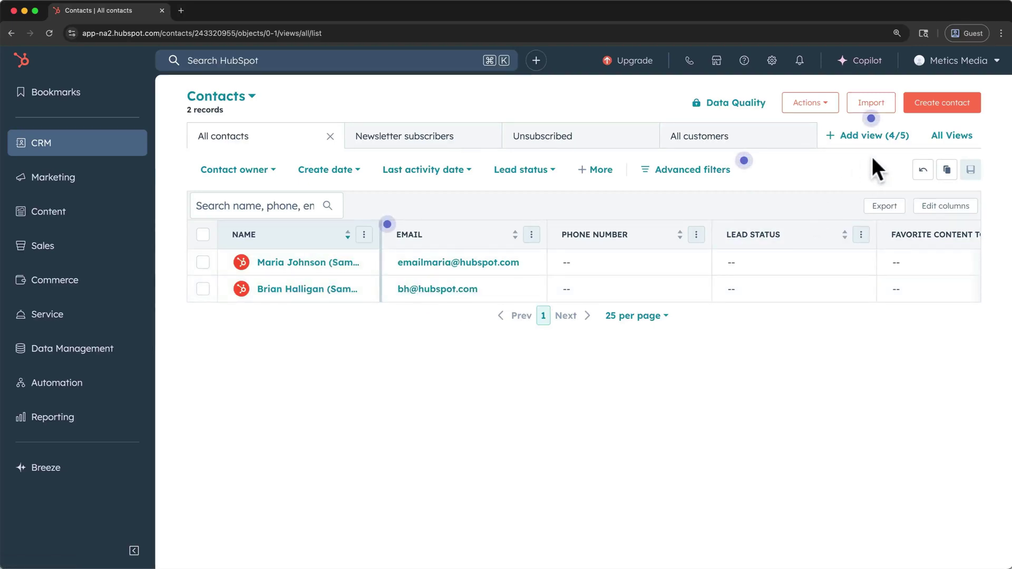
pyautogui.click(930, 108)
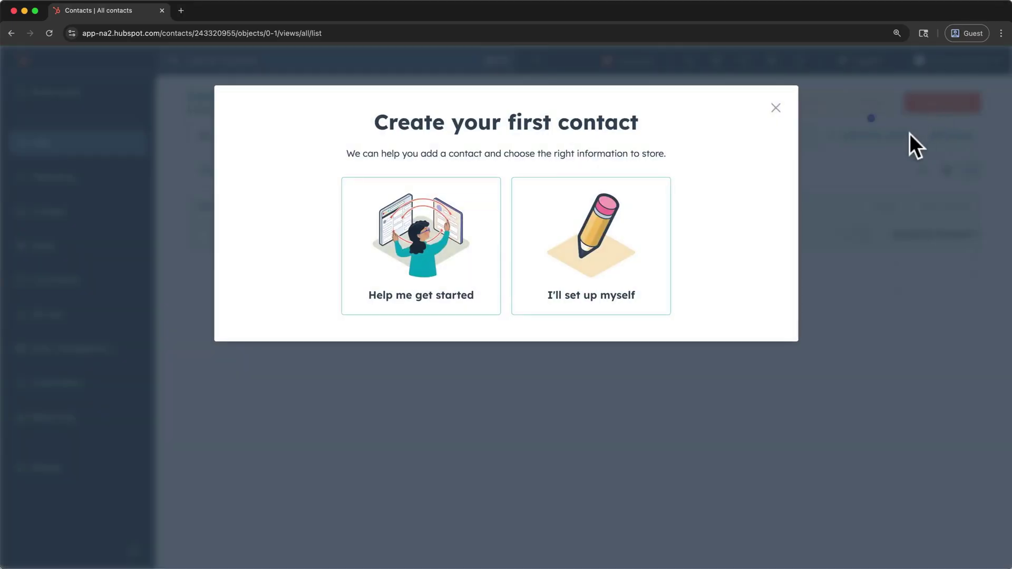
# - Choose self setup and enter the contact's e-mail, first and last name, keeping the current owner
pyautogui.click(659, 266)
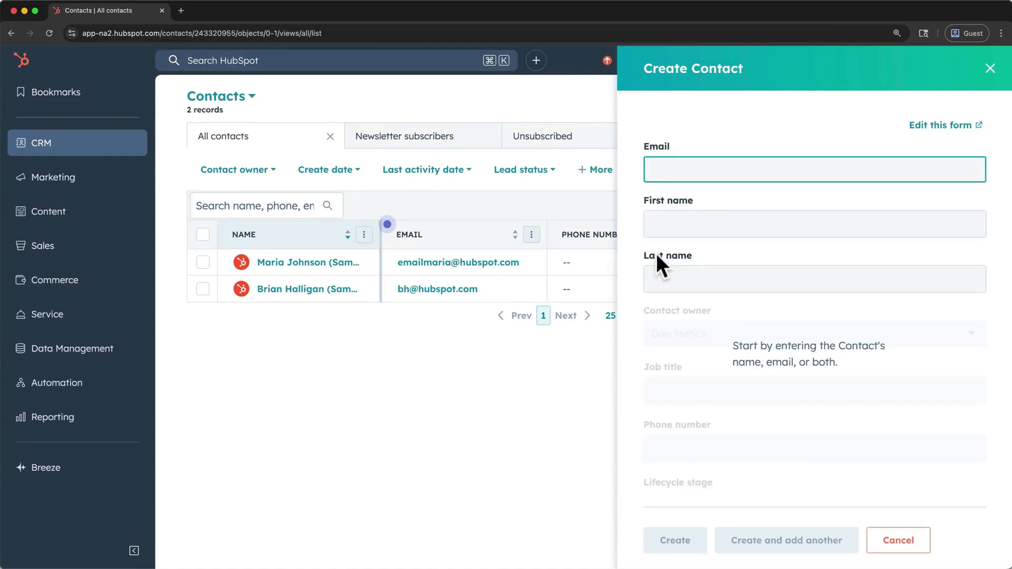
pyautogui.press('super+v')
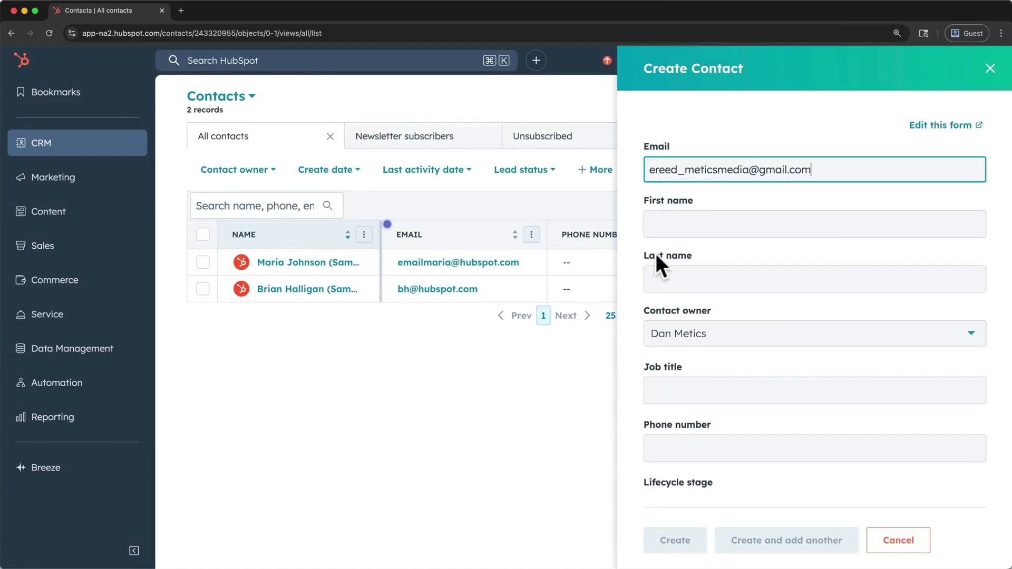
pyautogui.press('Tab')
pyautogui.press('Tab')
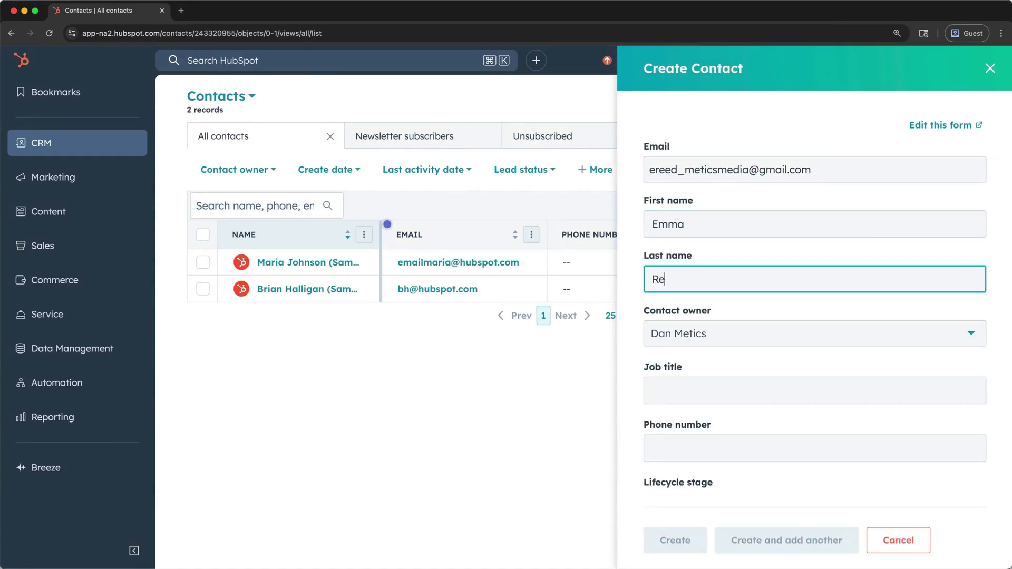
pyautogui.click(725, 330)
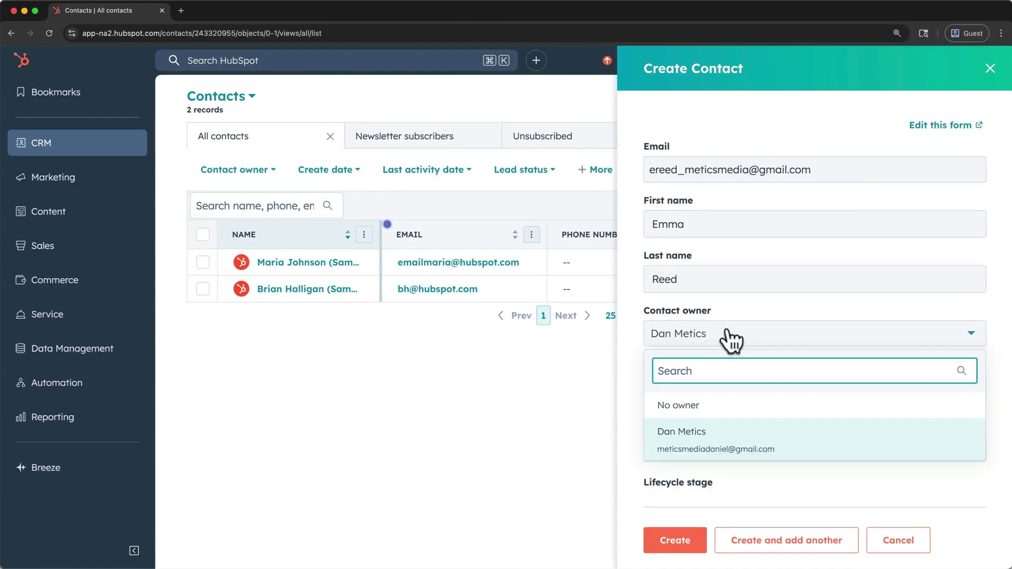
pyautogui.click(731, 340)
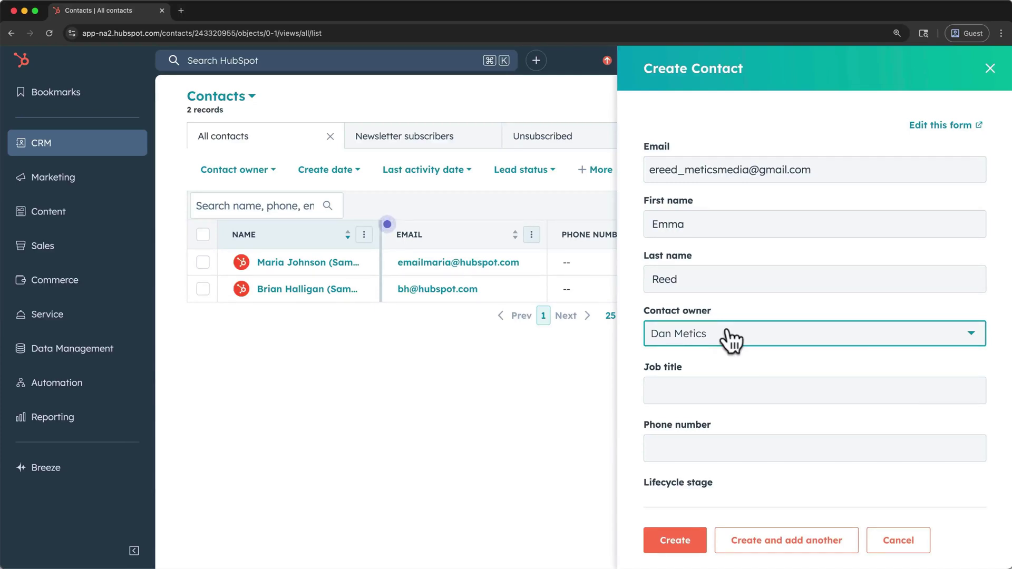
# - Add job title Marketing Coordinator and the contact's phone number, set lifecycle stage Subscriber, and create the contact
pyautogui.click(702, 389)
pyautogui.write('Marketing Coordinator')
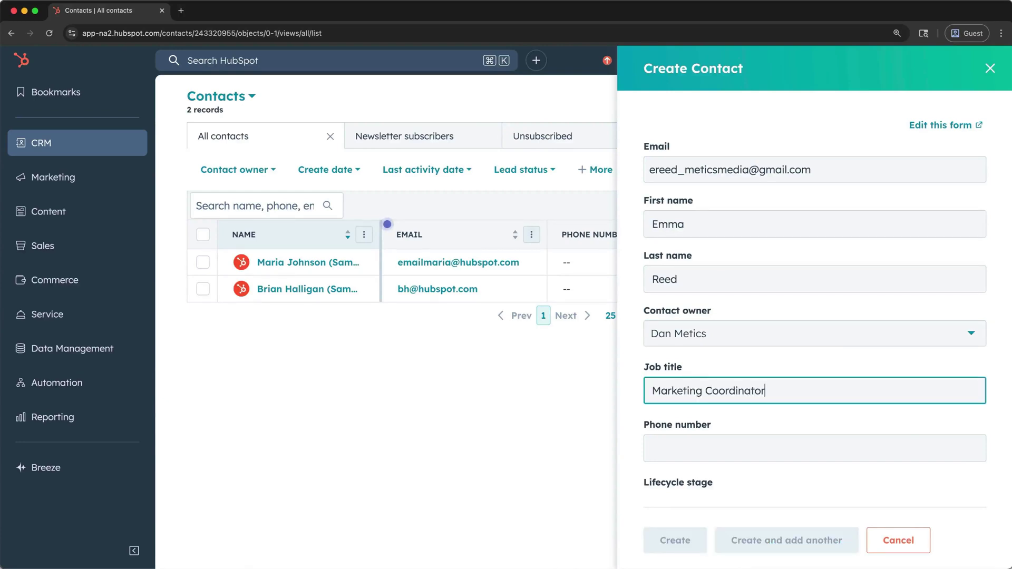
pyautogui.click(677, 448)
pyautogui.write('4155550131')
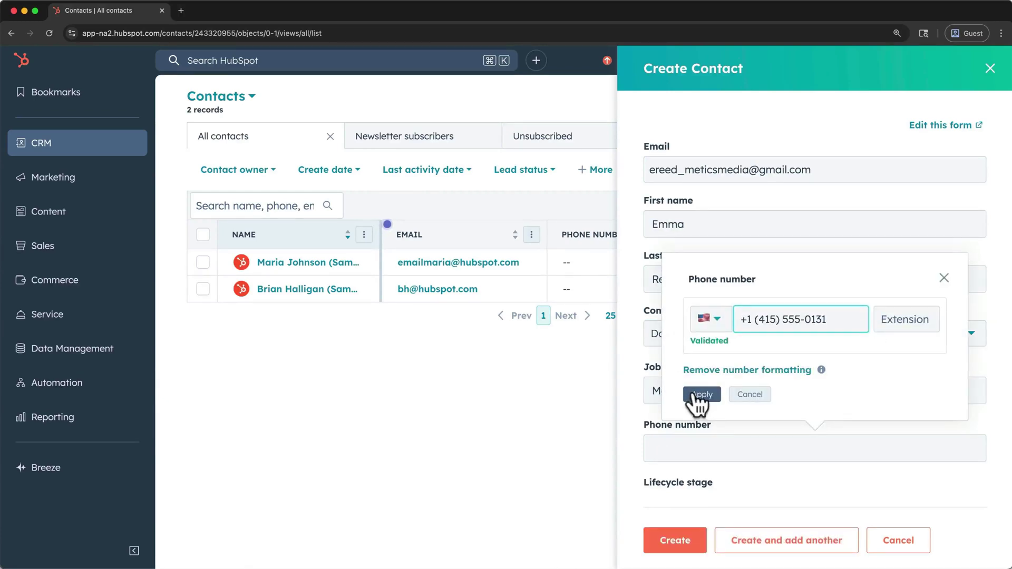
pyautogui.click(696, 397)
pyautogui.scroll(-3, 690, 393)
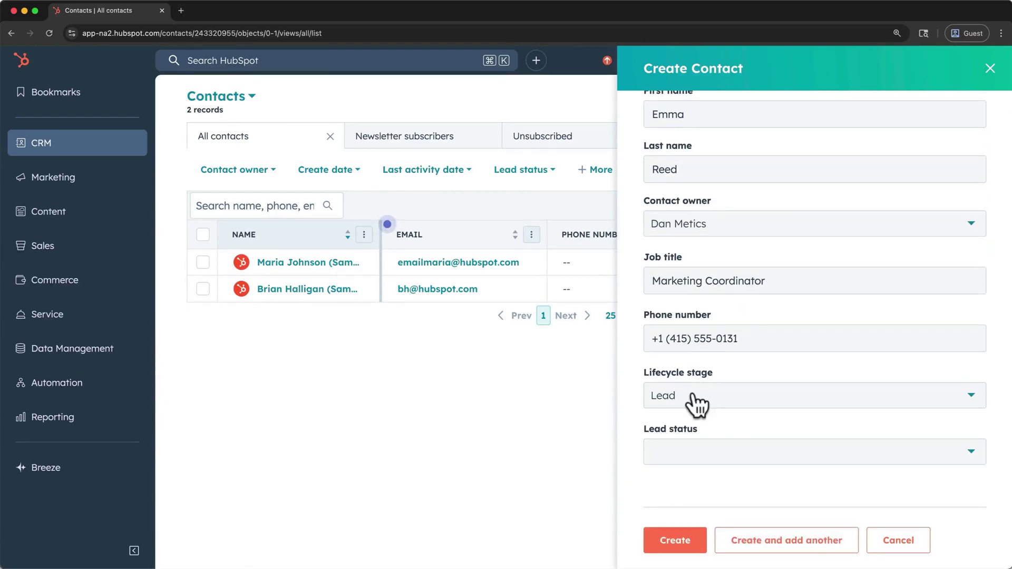
pyautogui.click(697, 405)
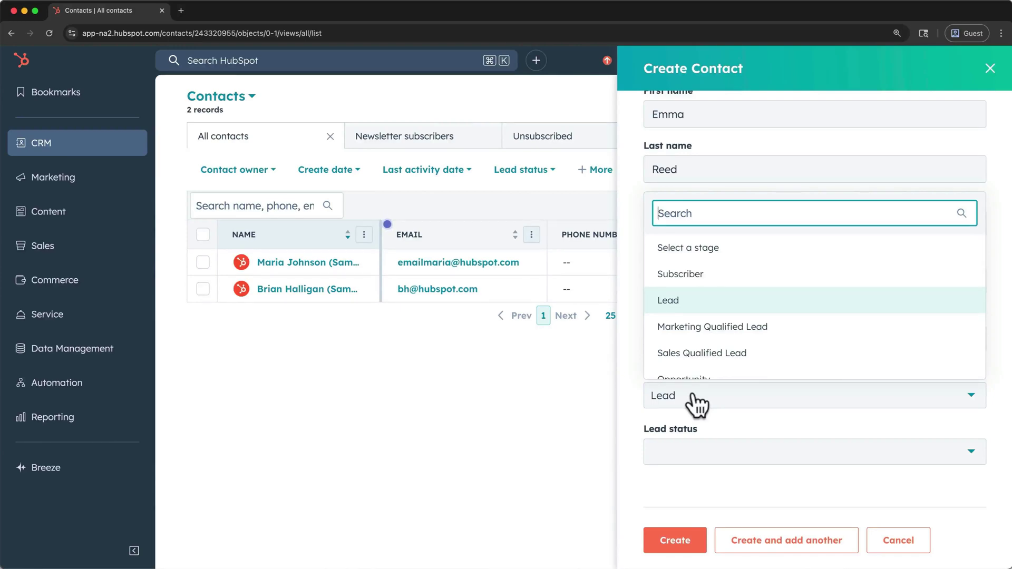
pyautogui.click(720, 287)
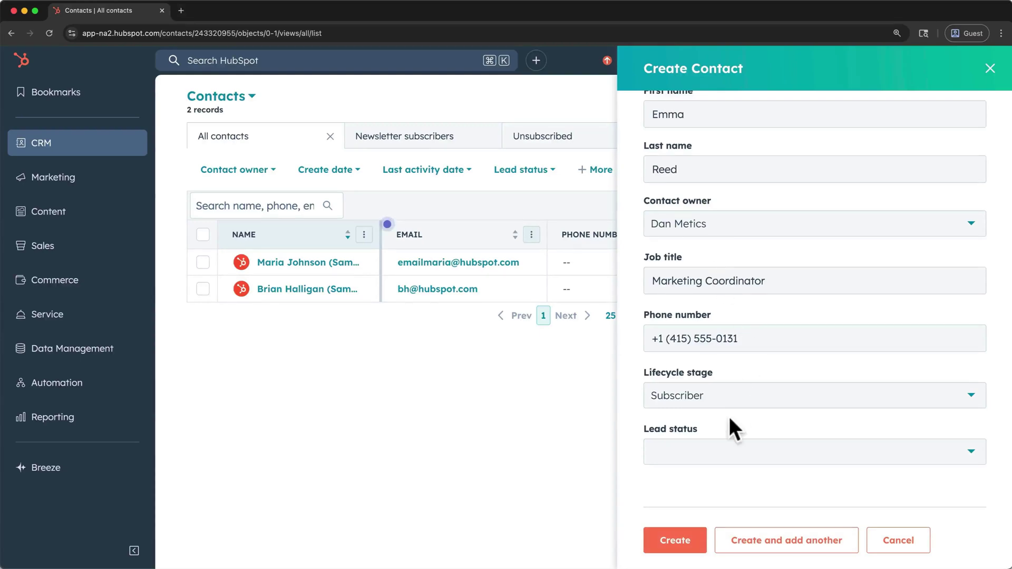
pyautogui.click(719, 454)
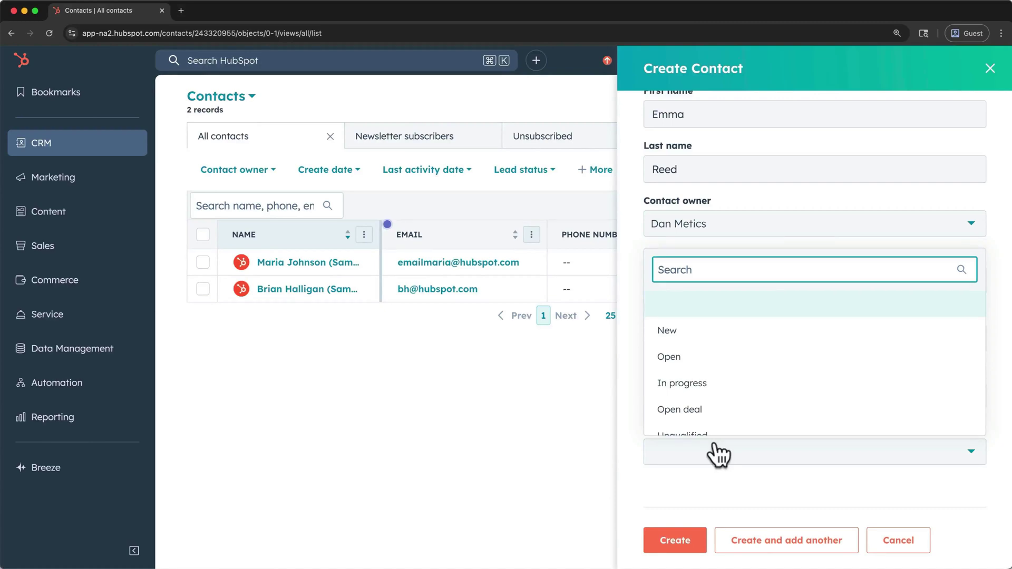
pyautogui.click(719, 454)
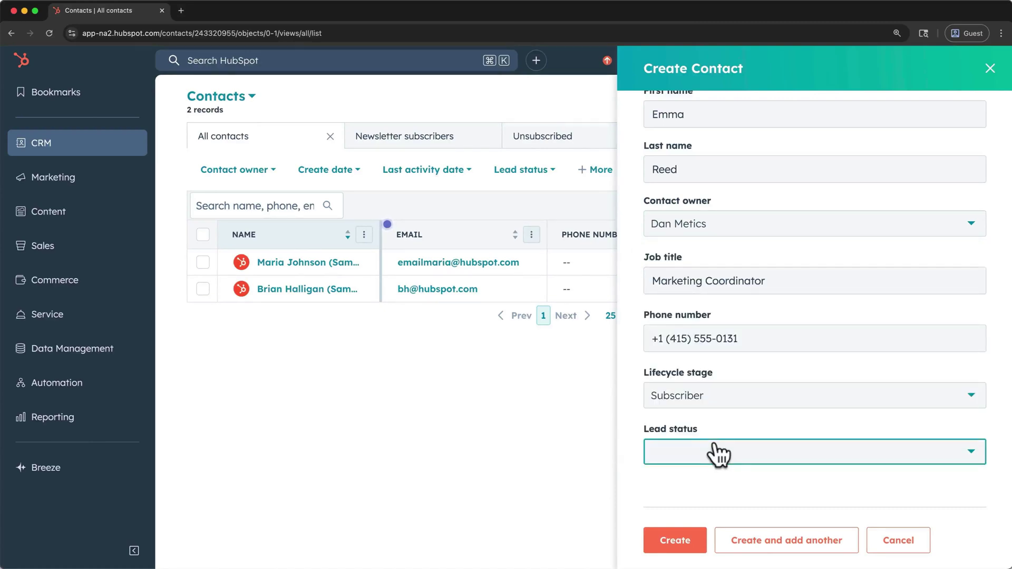
pyautogui.click(688, 538)
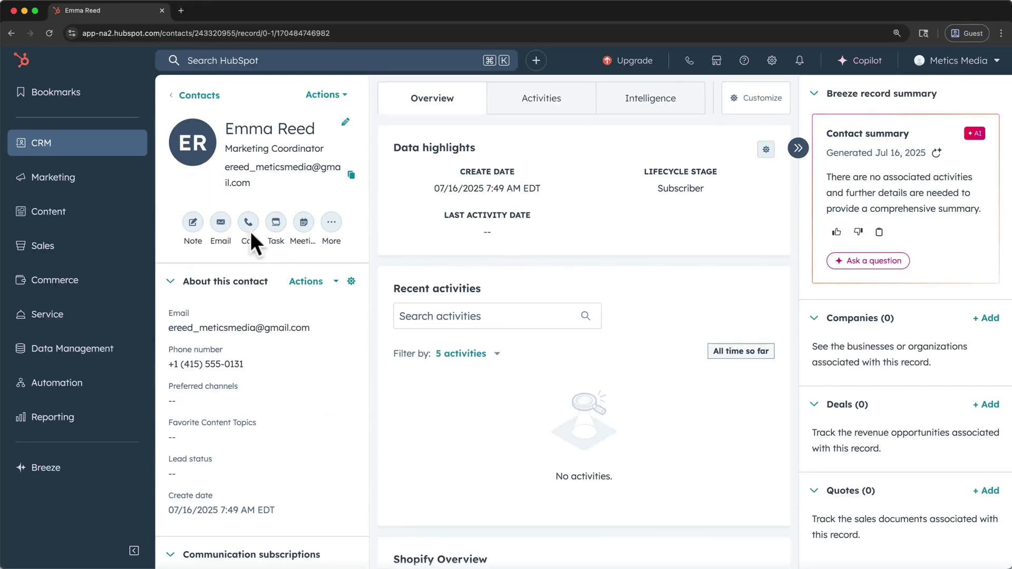
# - Save a note that the contact was the first subscriber on our old mailing list, then view Activities
pyautogui.click(253, 245)
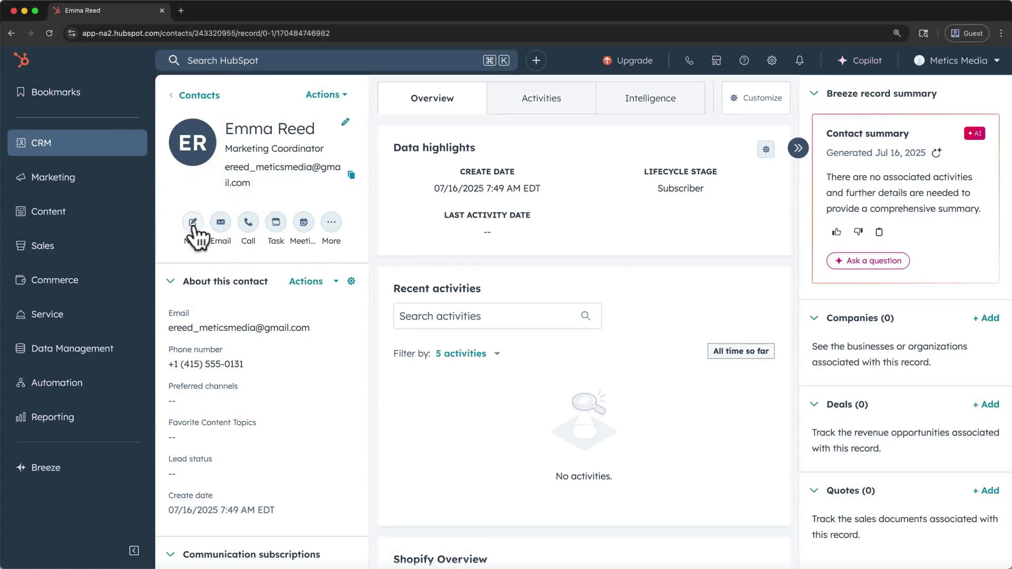
pyautogui.click(193, 224)
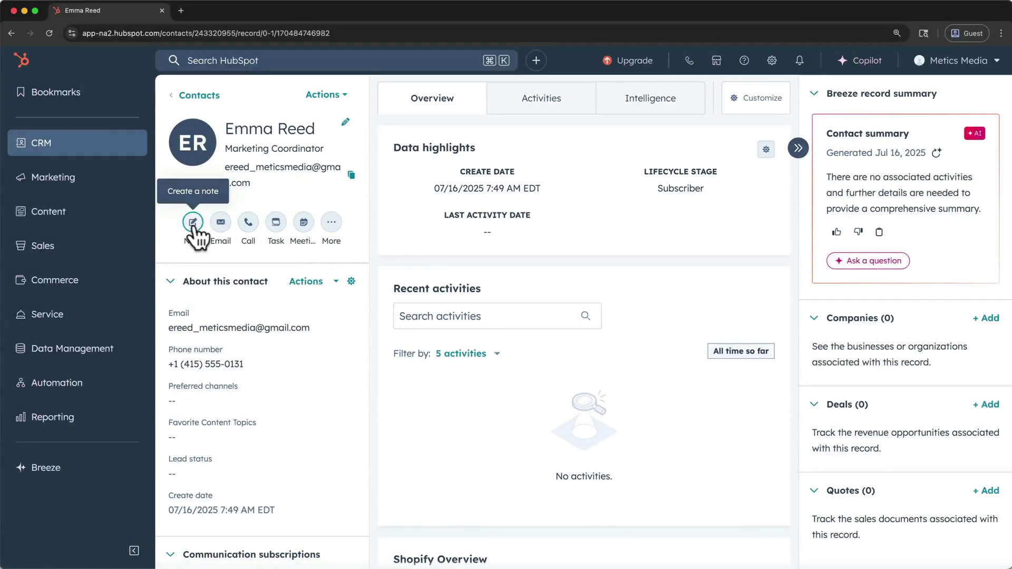
pyautogui.write('Emma')
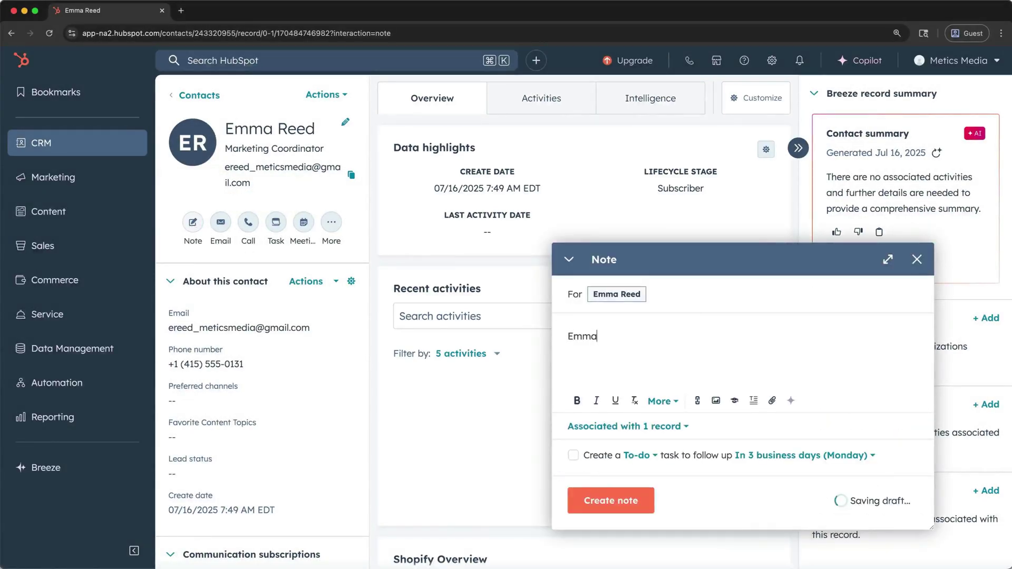
pyautogui.write(' was the first subscriber on our old mailing list.')
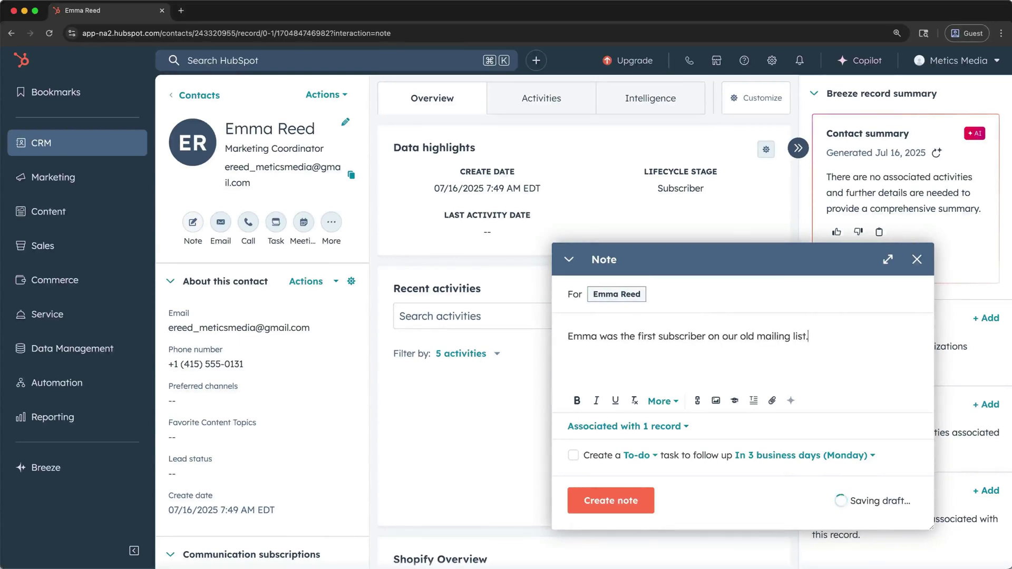
pyautogui.click(587, 498)
pyautogui.click(567, 112)
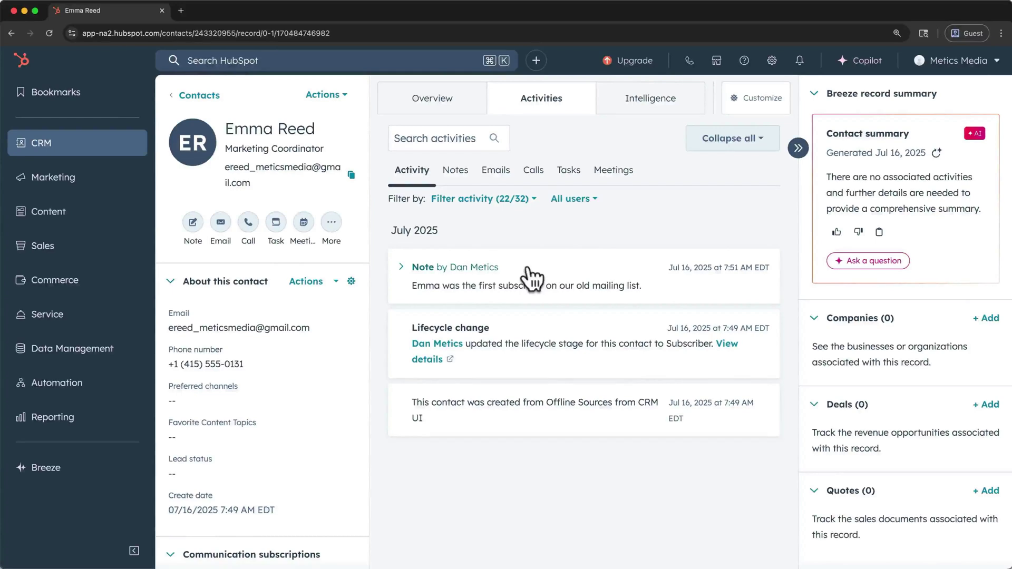
# - Filter the timeline to Notes, return to the three-record Contacts list, and open Import
pyautogui.click(463, 175)
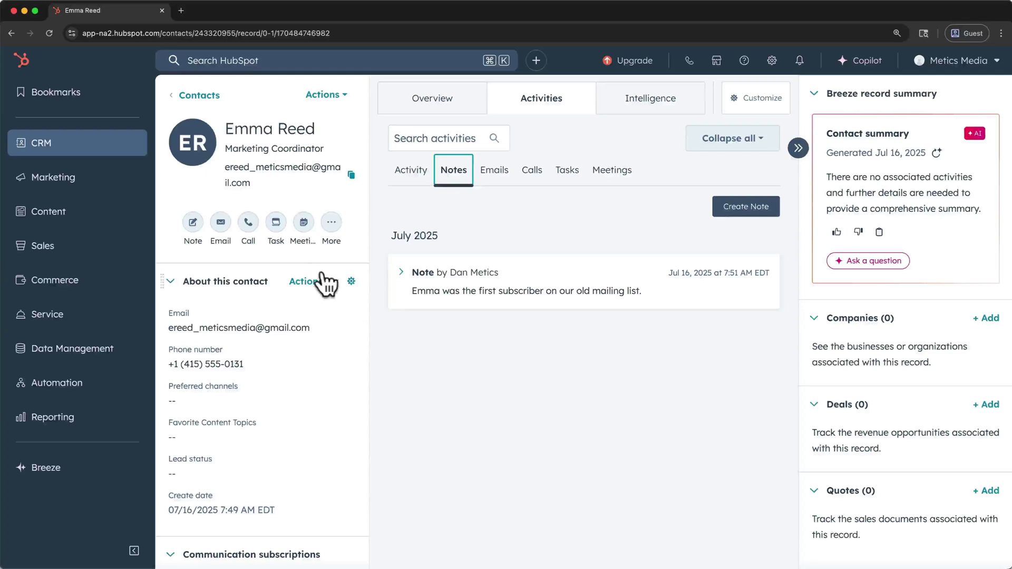
pyautogui.click(205, 96)
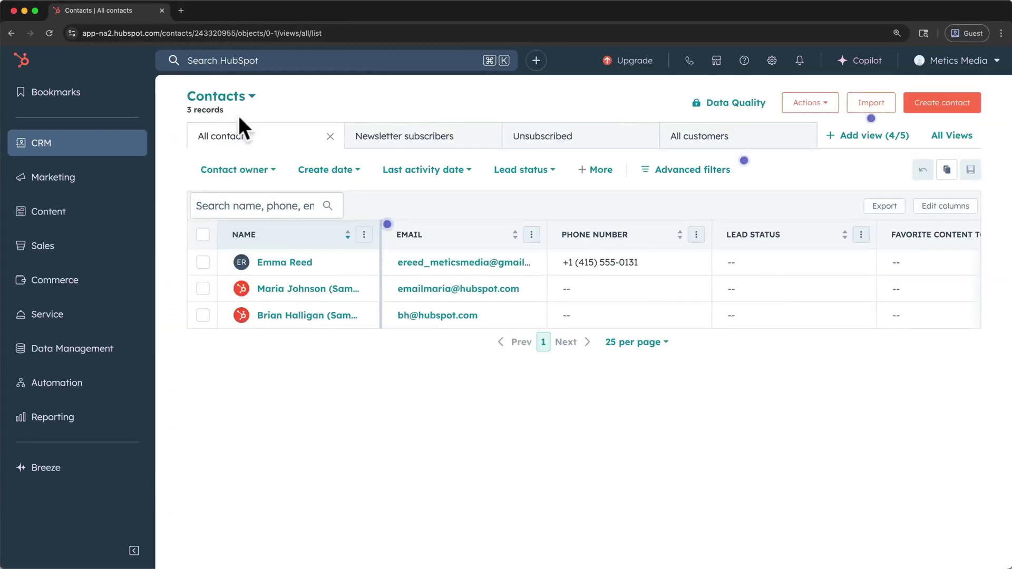
pyautogui.click(867, 108)
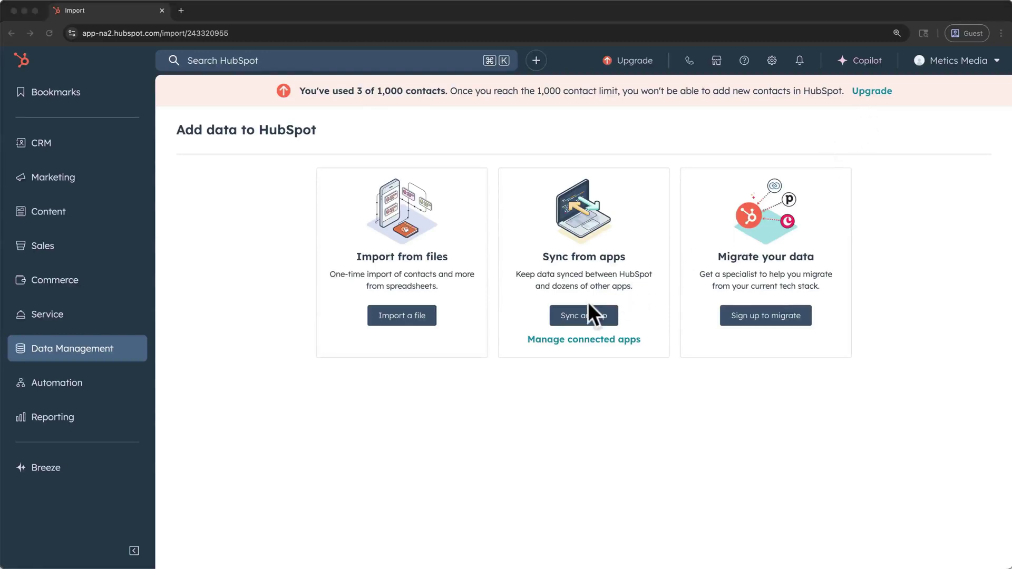
# - Start a one-time file import of Contacts and advance to the upload step
pyautogui.click(417, 316)
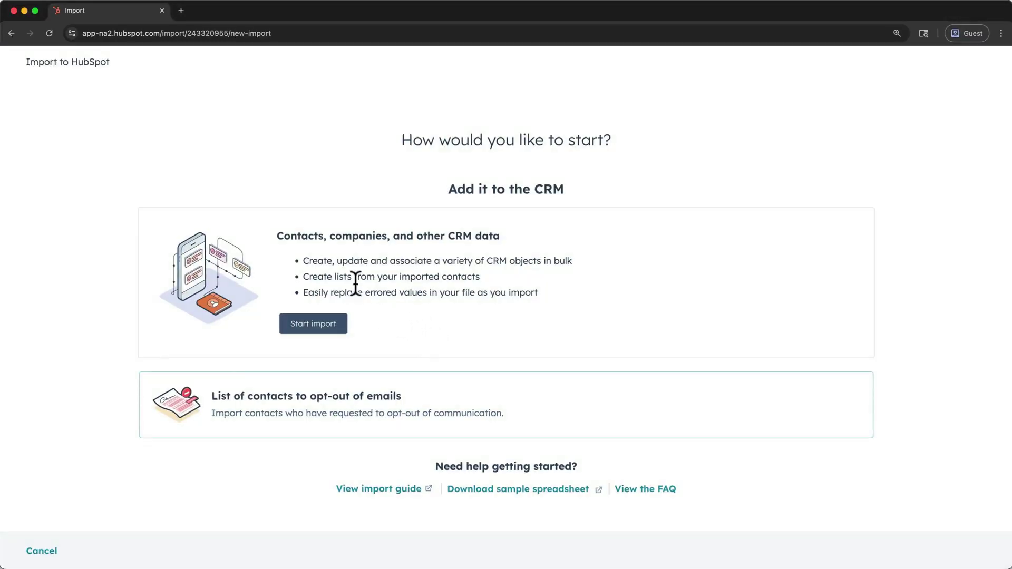
pyautogui.click(318, 329)
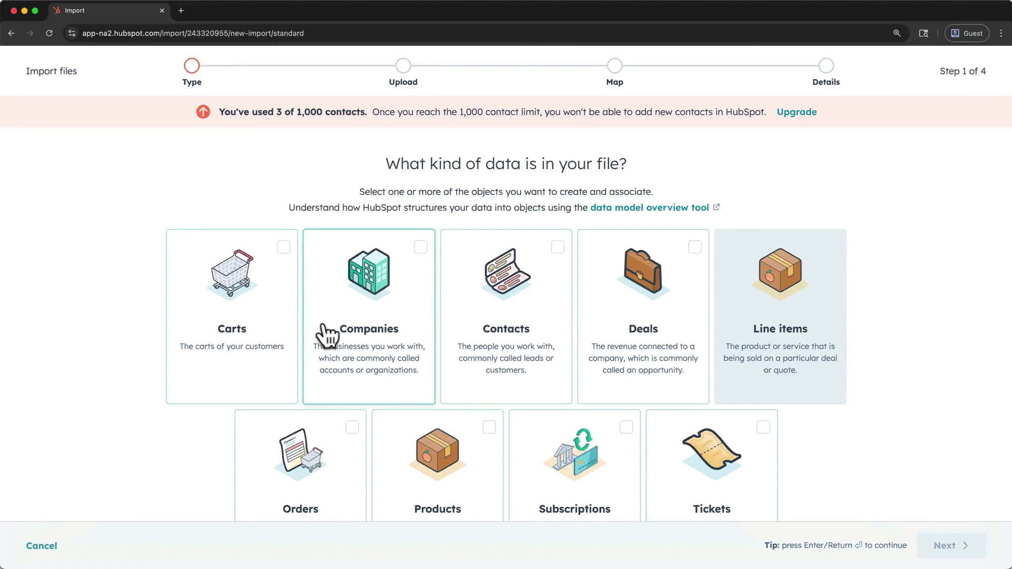
pyautogui.click(554, 253)
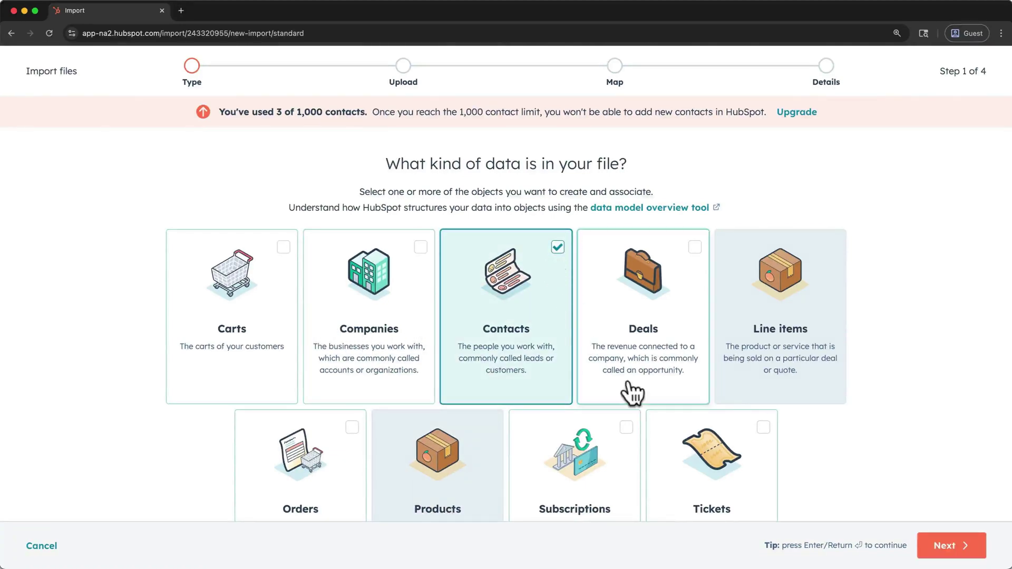
pyautogui.click(941, 548)
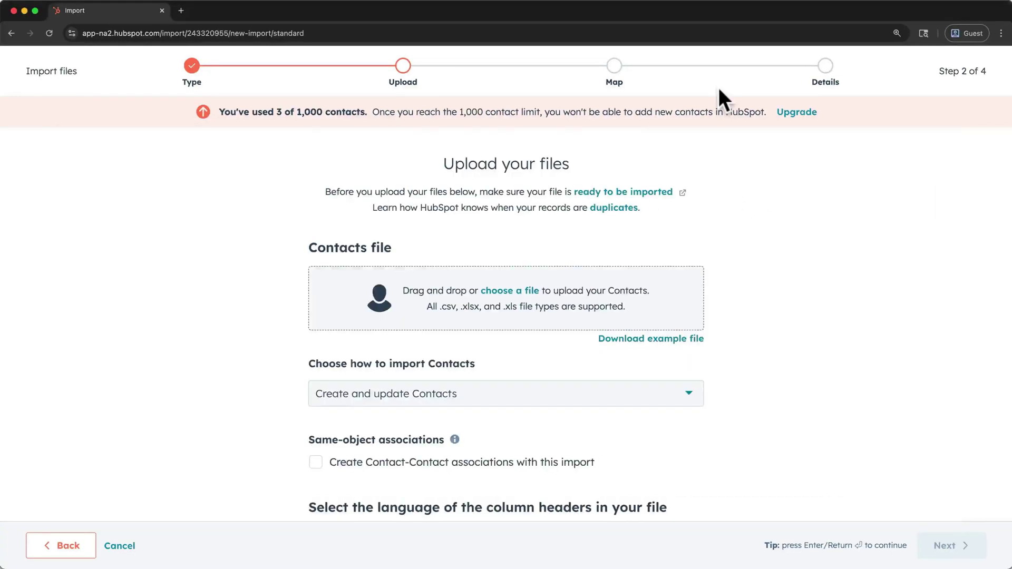
# - Upload contact-import.csv with the 'Create and update Contacts' mode and proceed to column mapping
pyautogui.click(530, 291)
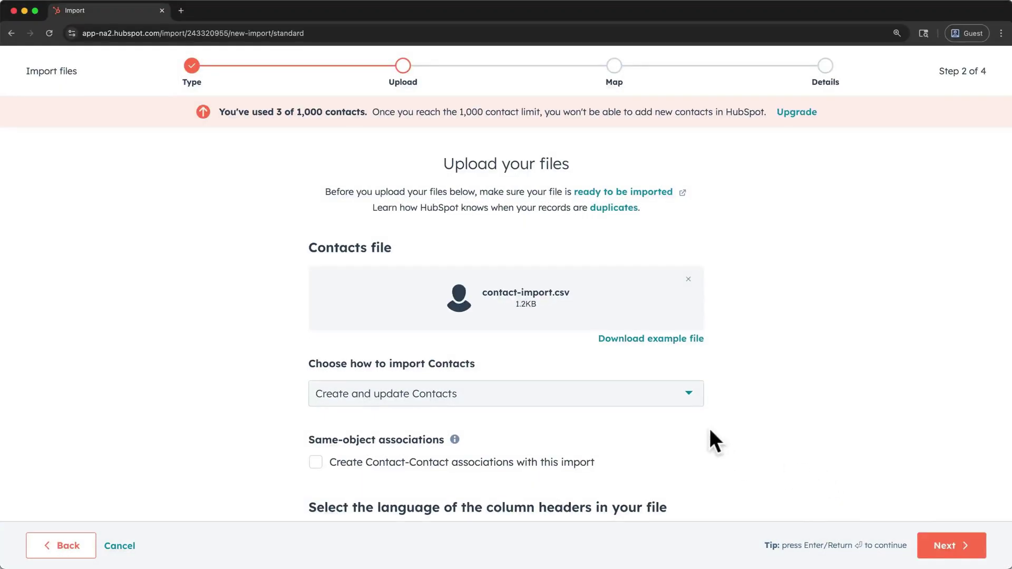
pyautogui.click(692, 401)
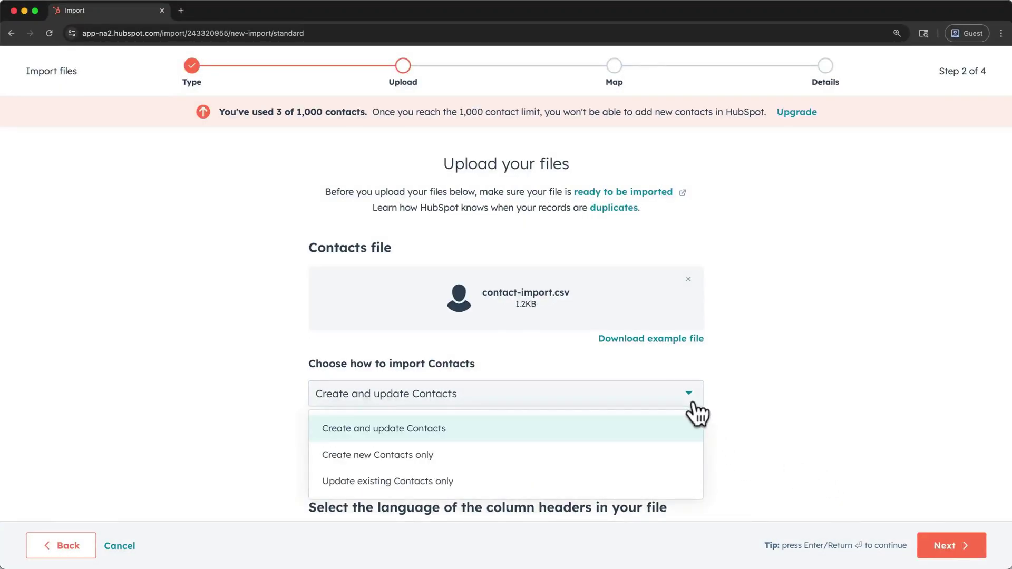
pyautogui.click(665, 428)
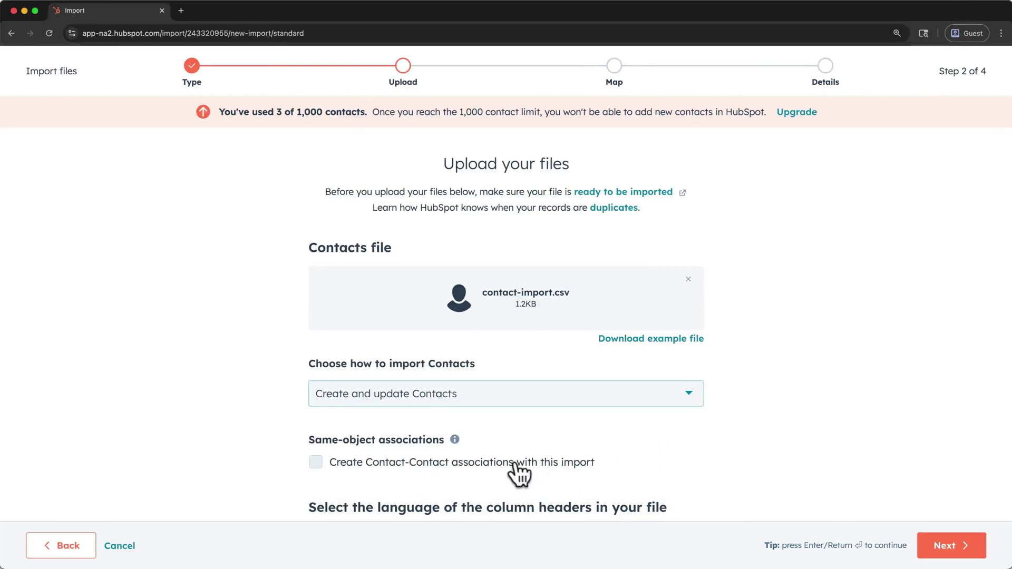
pyautogui.click(931, 550)
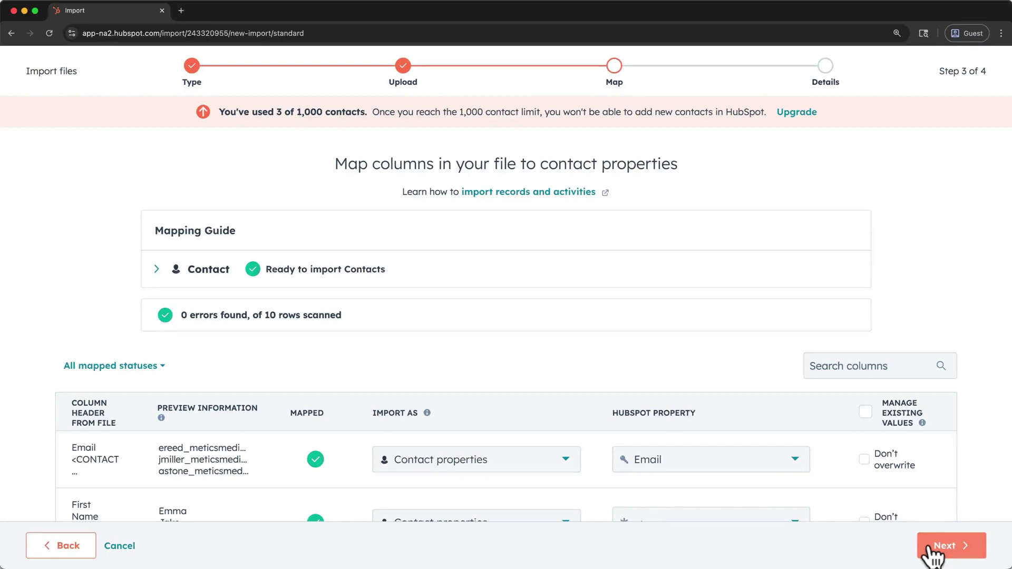
# - Review the contact-import.csv column mappings and continue to the final details step
pyautogui.scroll(-3, 819, 478)
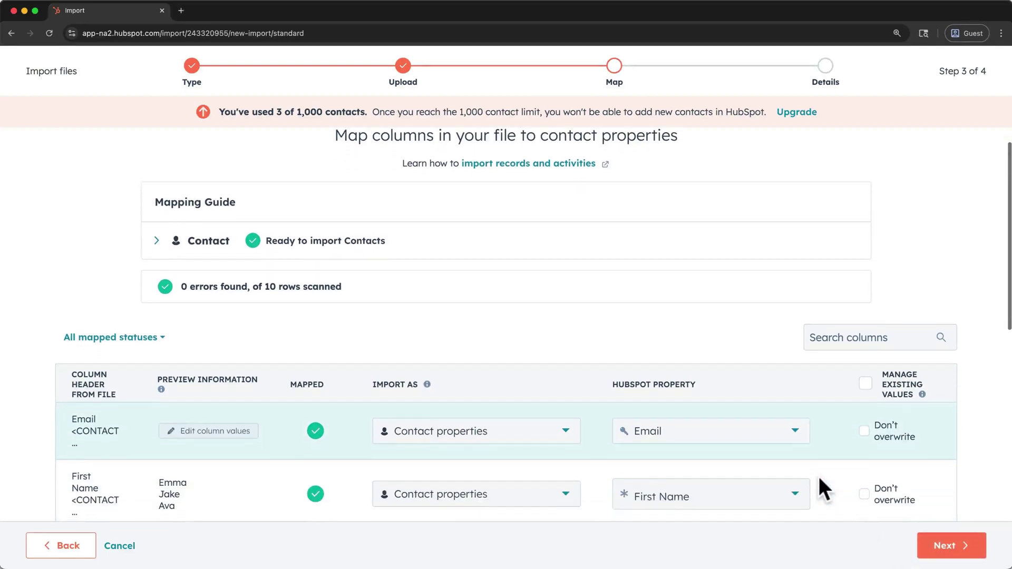
pyautogui.scroll(-4, 817, 477)
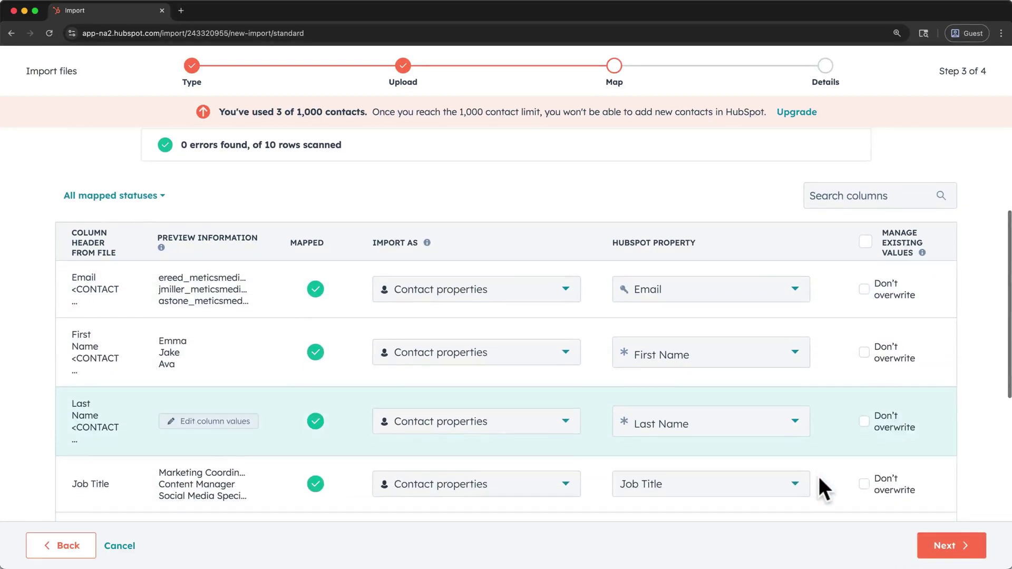
pyautogui.scroll(-3, 818, 477)
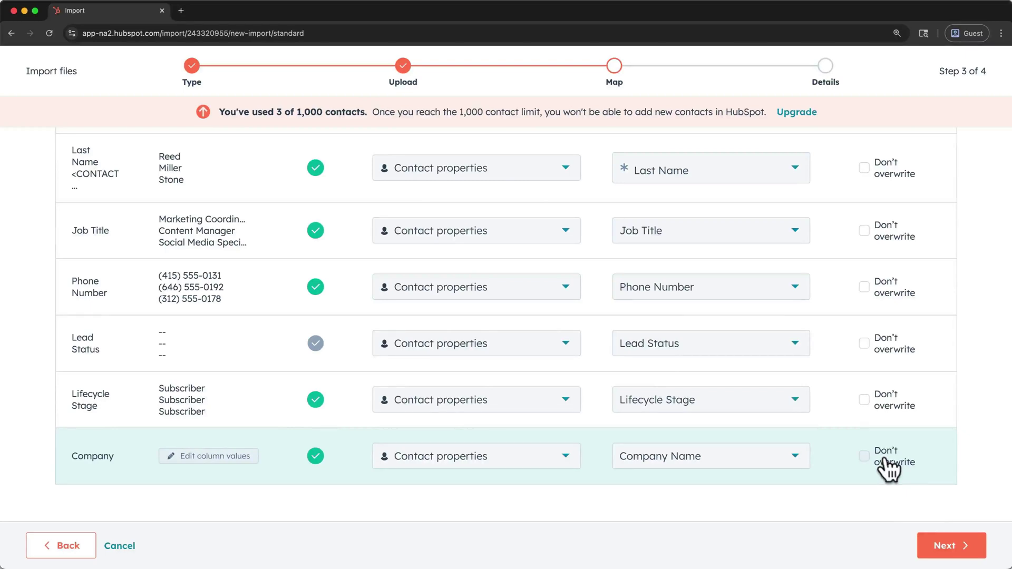
pyautogui.click(939, 542)
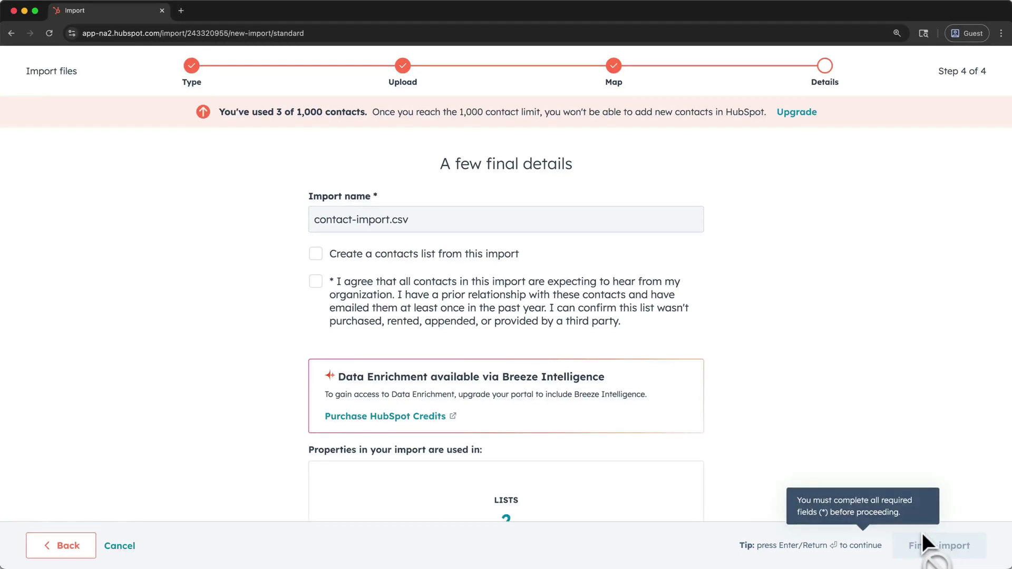
# - Name the import contact-import_0716.csv, confirm consent, and finish importing the contacts
pyautogui.click(390, 222)
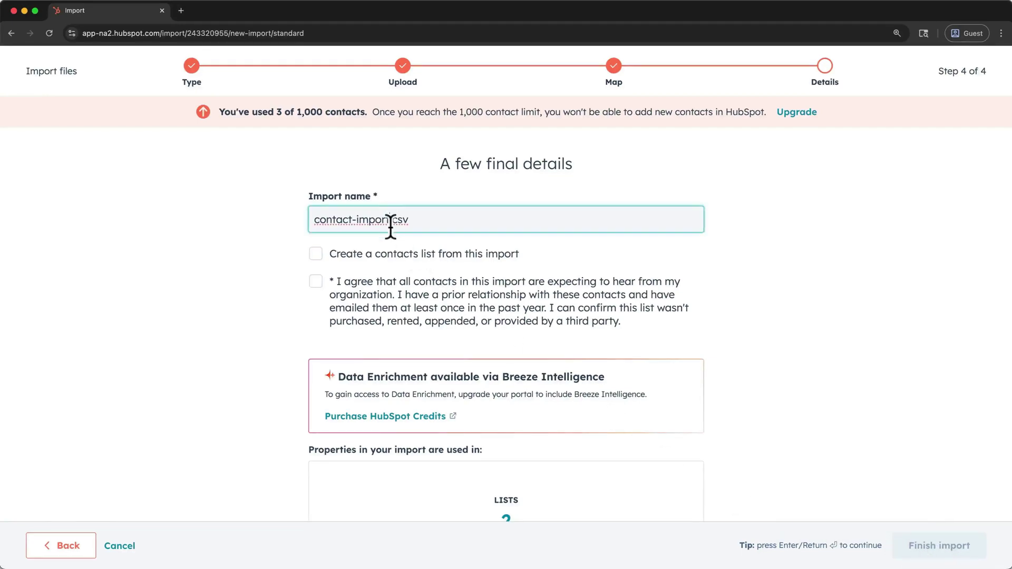
pyautogui.write('_0716')
pyautogui.click(317, 283)
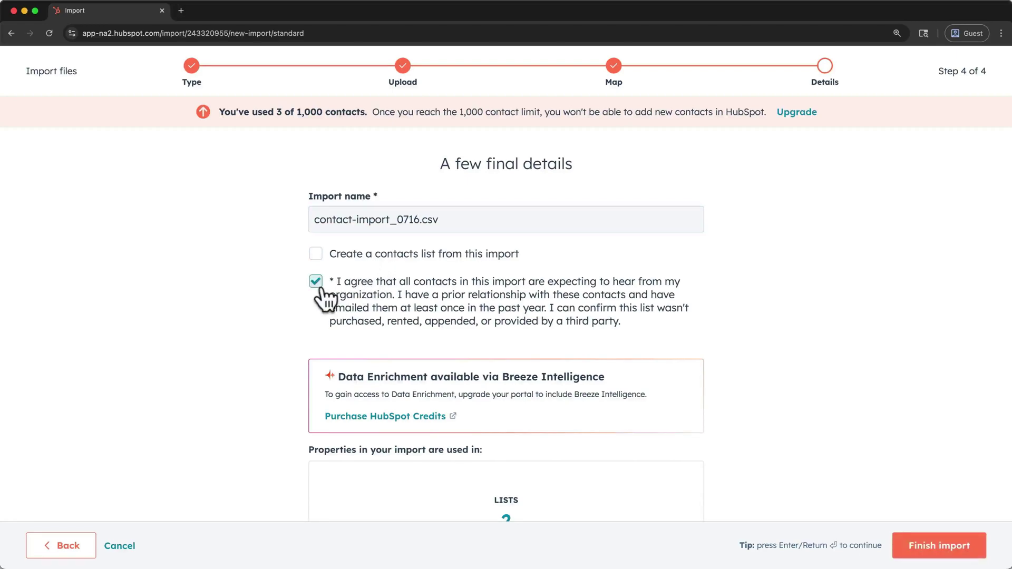
pyautogui.click(932, 537)
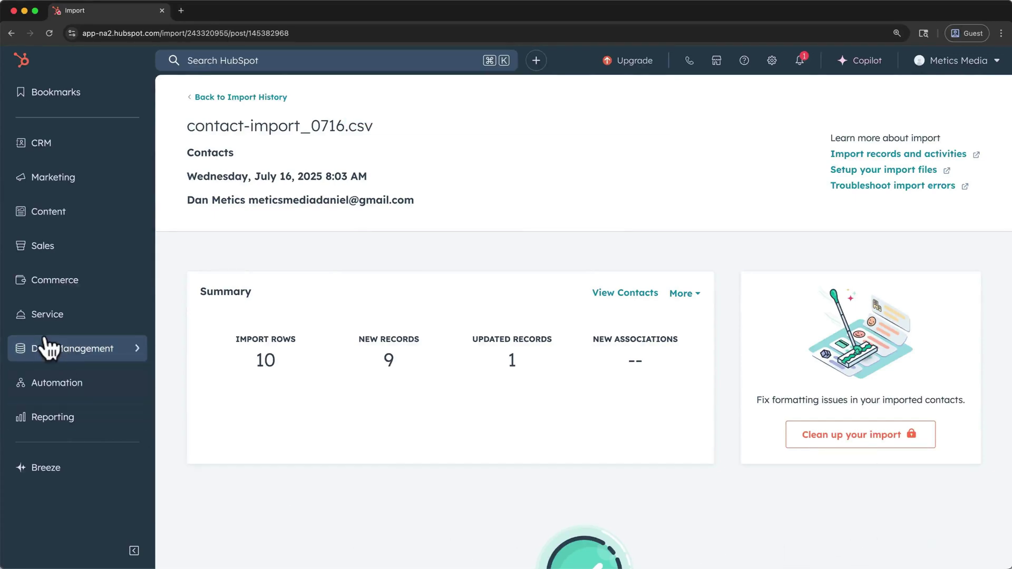
# - Go back to the import history and view the contacts from the past import
pyautogui.click(218, 99)
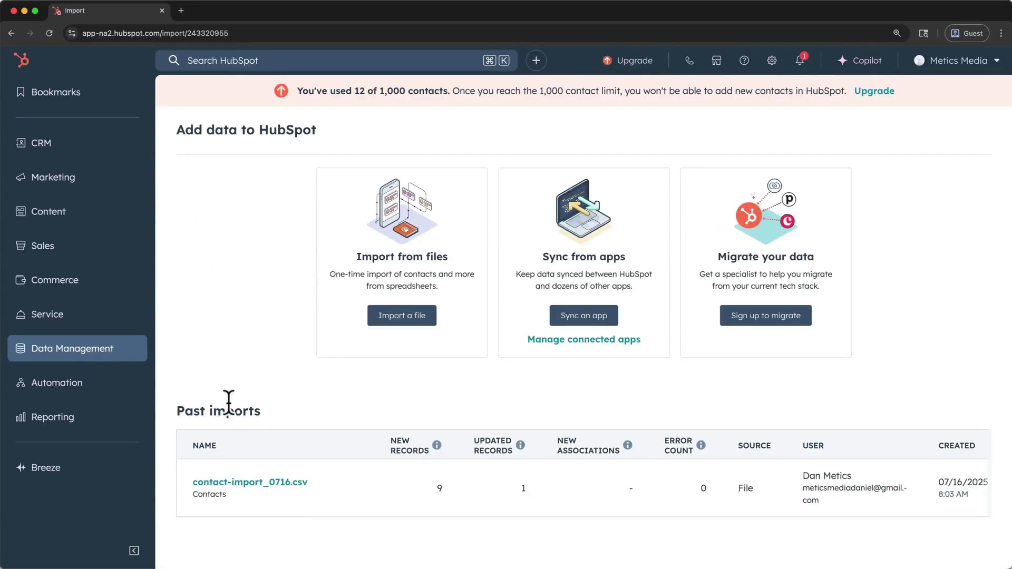
pyautogui.moveTo(290, 485)
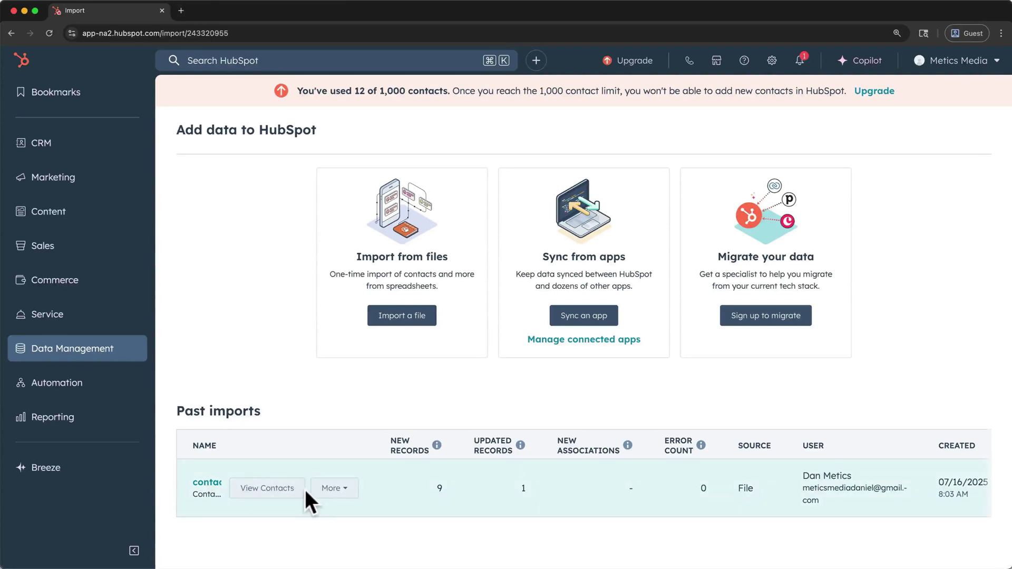
pyautogui.click(298, 491)
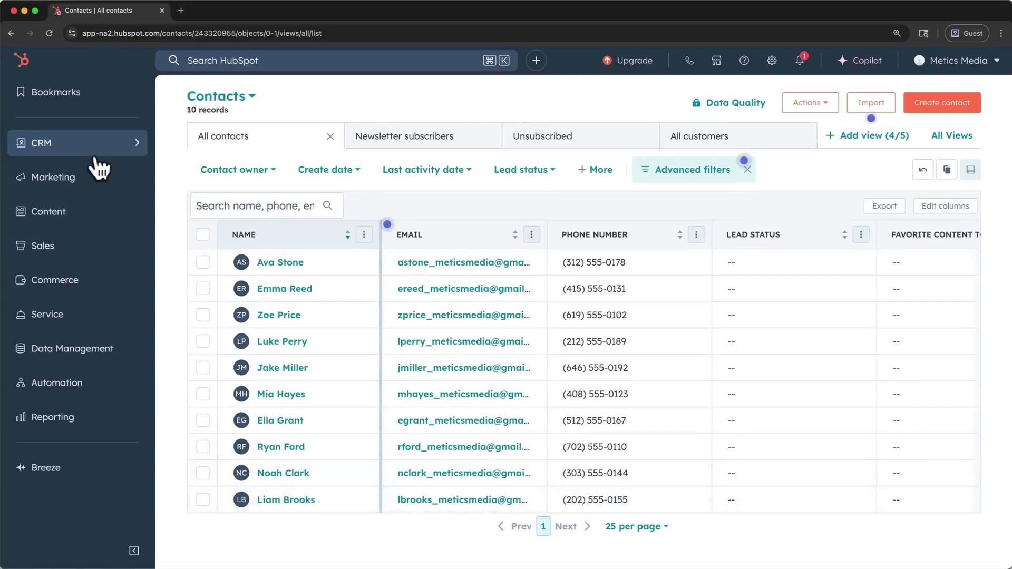
# - Bookmark Companies in the CRM menu, open the Companies list, and start a new company
pyautogui.click(99, 156)
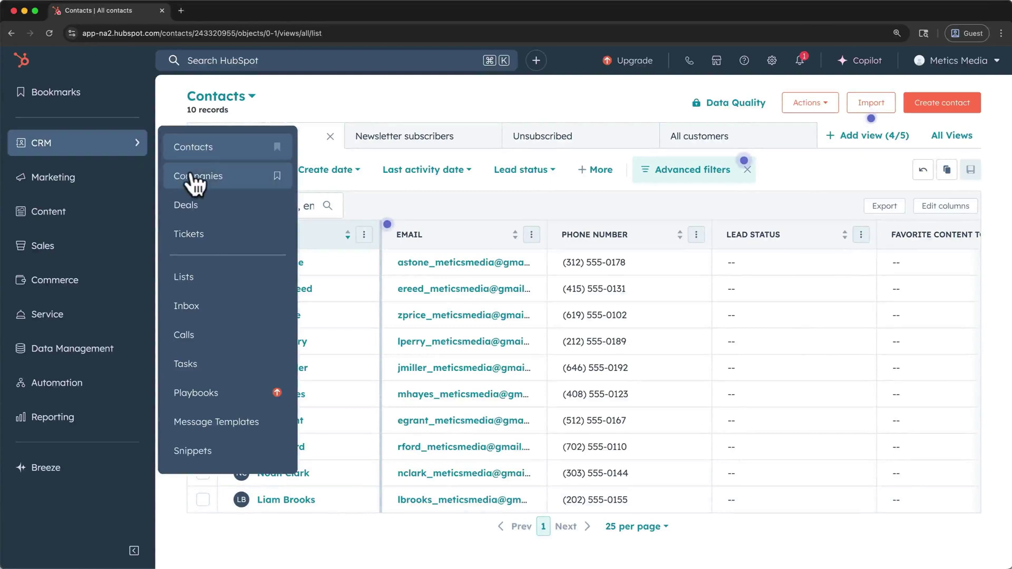
pyautogui.click(276, 176)
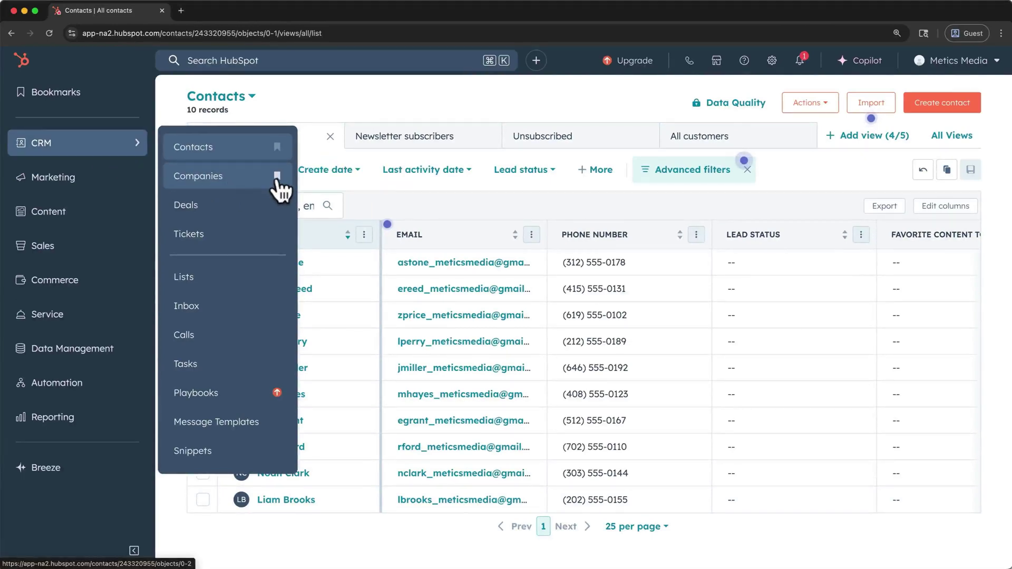
pyautogui.click(233, 176)
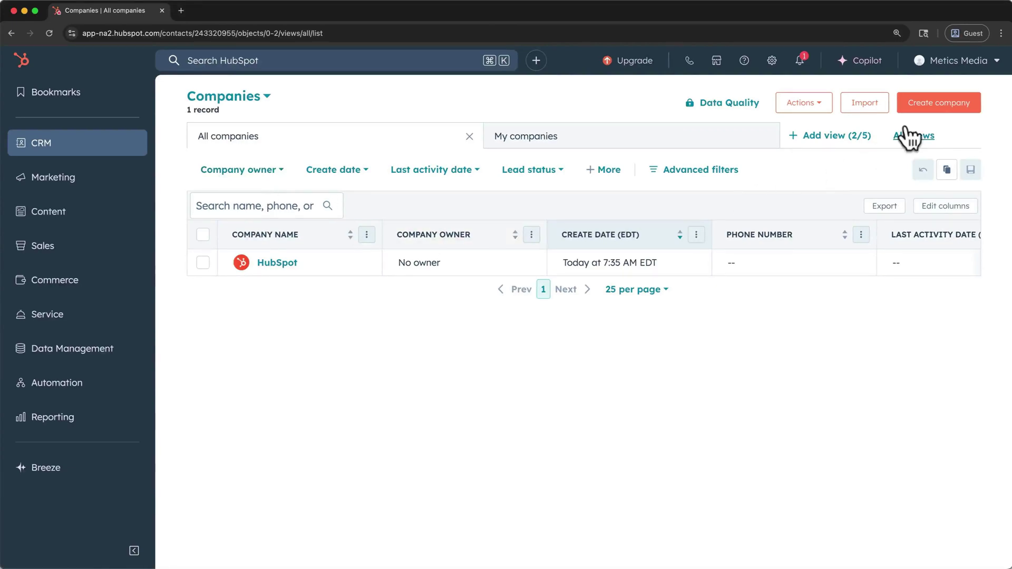
pyautogui.click(928, 105)
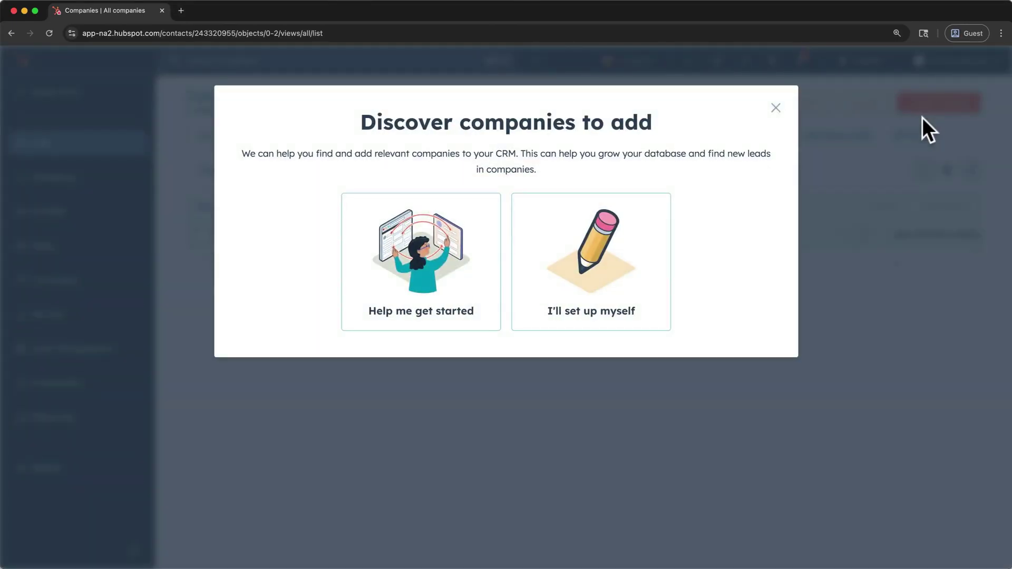
# - Manually create the company Brightside Creative with domain brightsideagencydemo.com
pyautogui.click(652, 264)
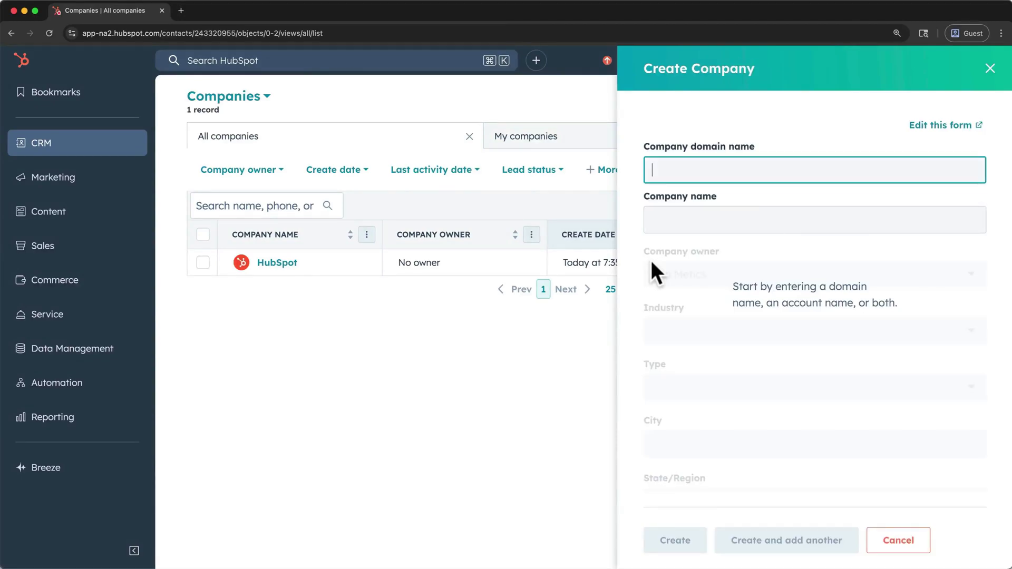
pyautogui.write('brightsideagencydemo.com')
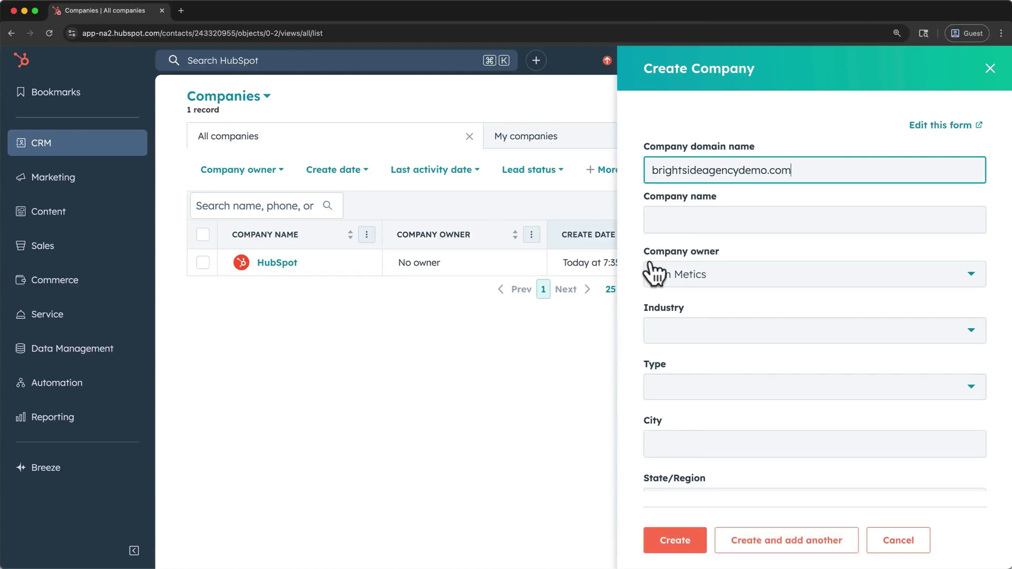
pyautogui.click(675, 219)
pyautogui.write('Brightside Creative')
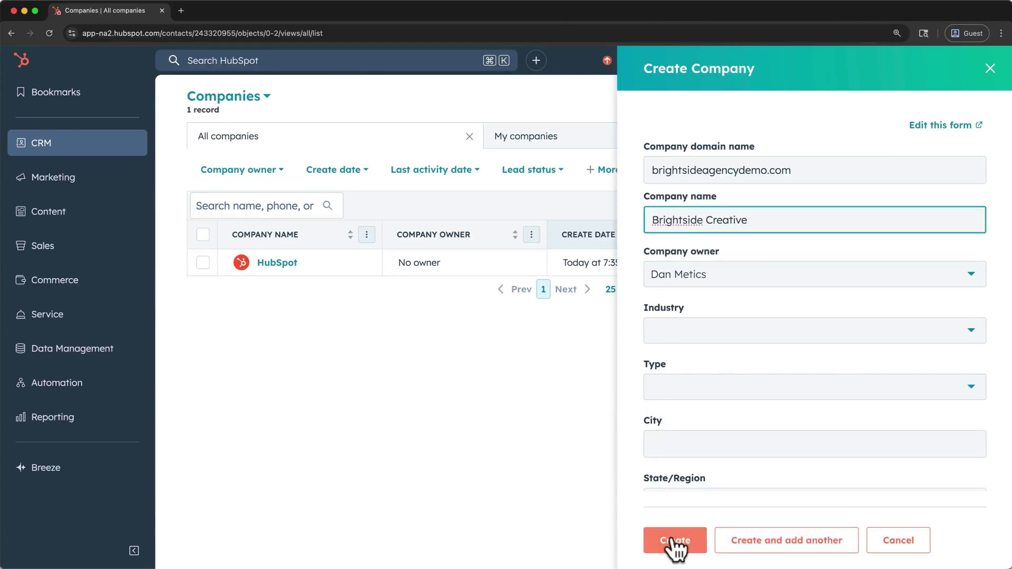
pyautogui.click(675, 541)
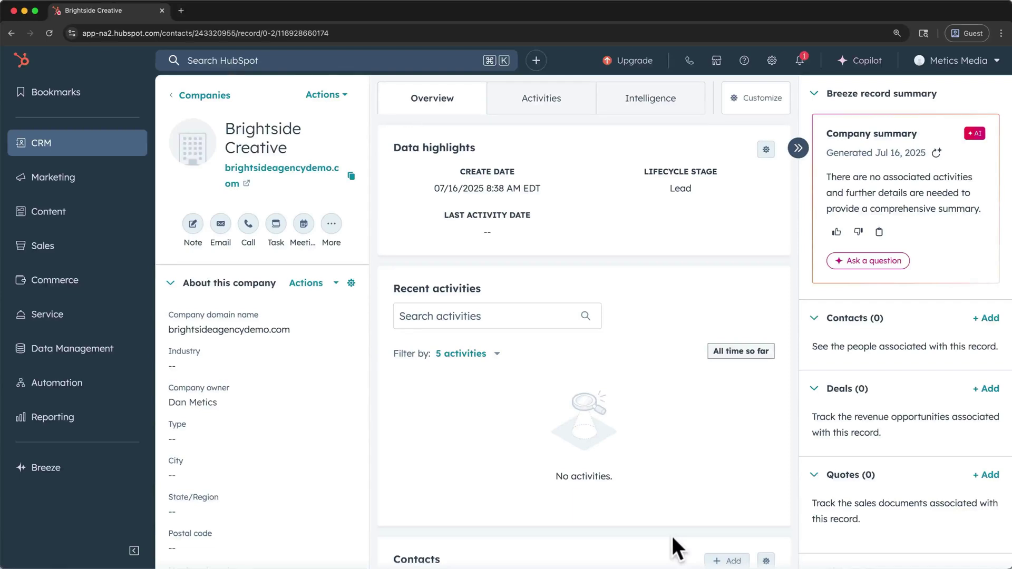
pyautogui.click(984, 320)
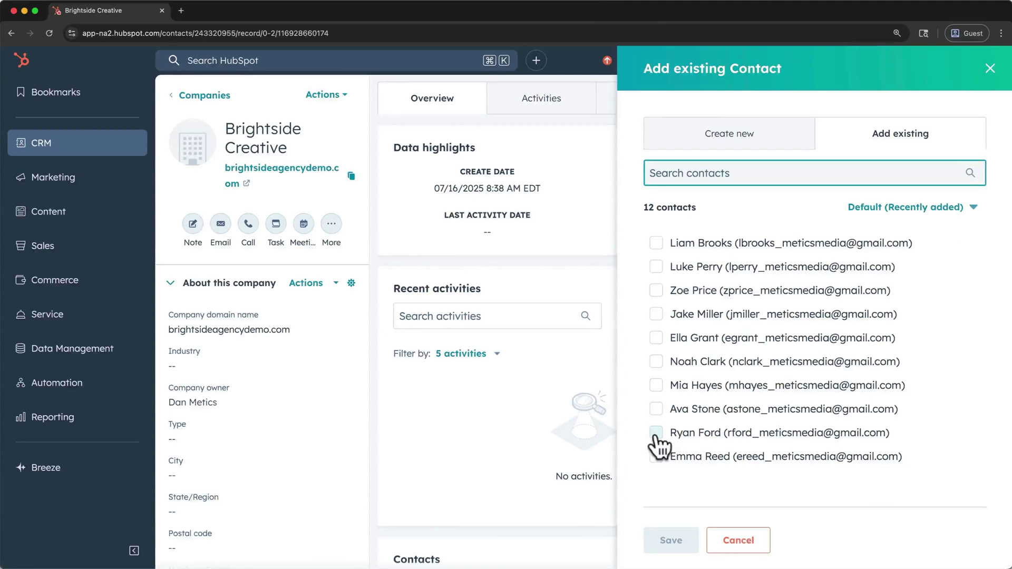
# - Associate three existing contacts with Brightside Creative and save the associations
pyautogui.click(656, 433)
pyautogui.click(656, 330)
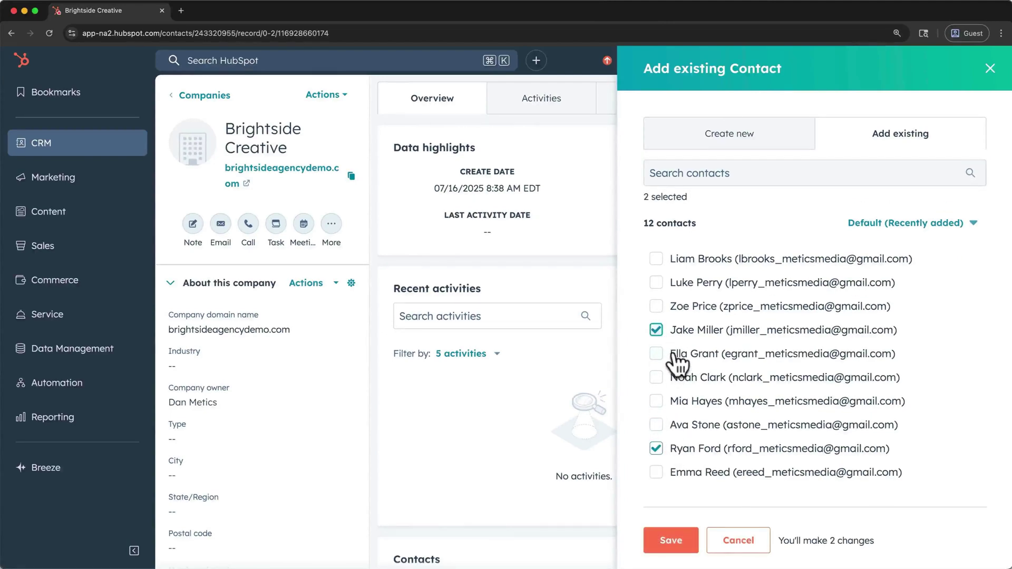
pyautogui.click(656, 471)
pyautogui.click(660, 531)
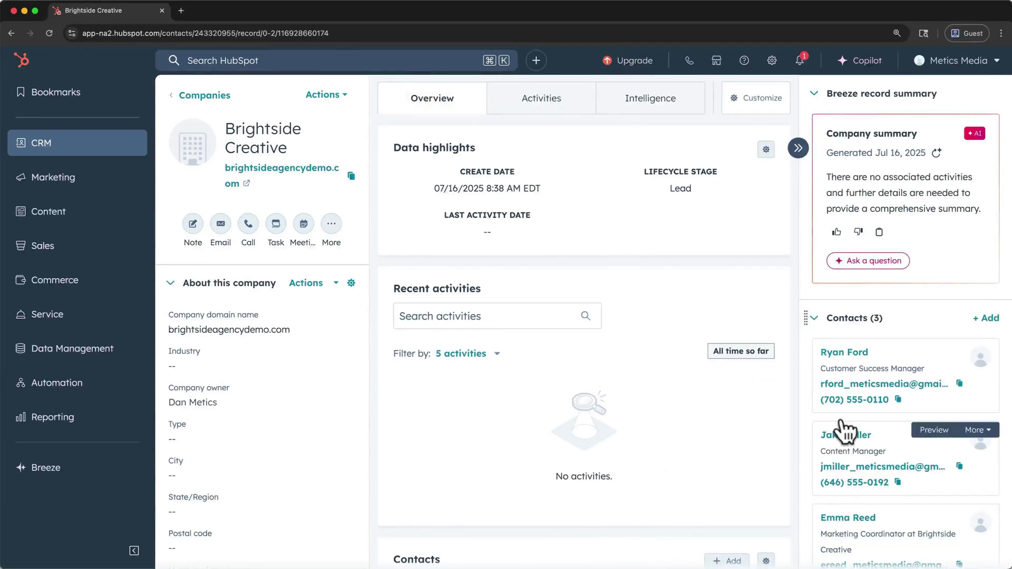
# - List Brightside Creative's associated contacts and review the company association filter in Advanced filters
pyautogui.scroll(-3, 855, 480)
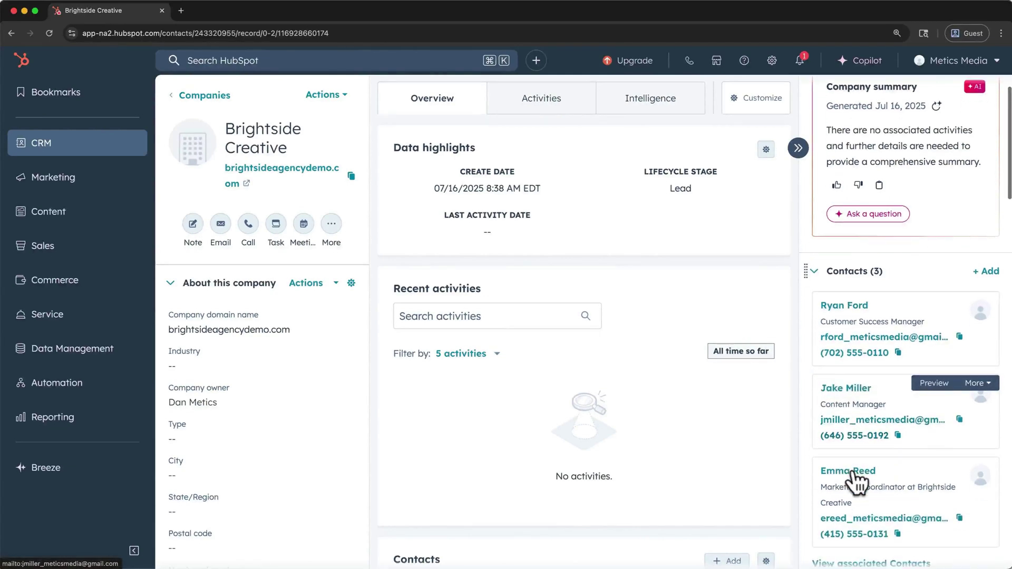
pyautogui.click(856, 477)
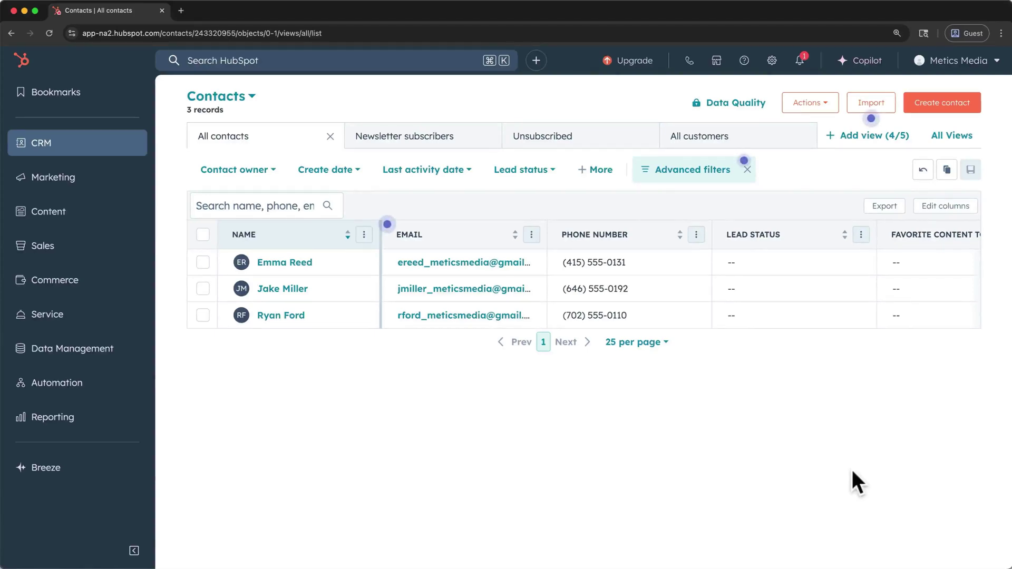
pyautogui.click(692, 182)
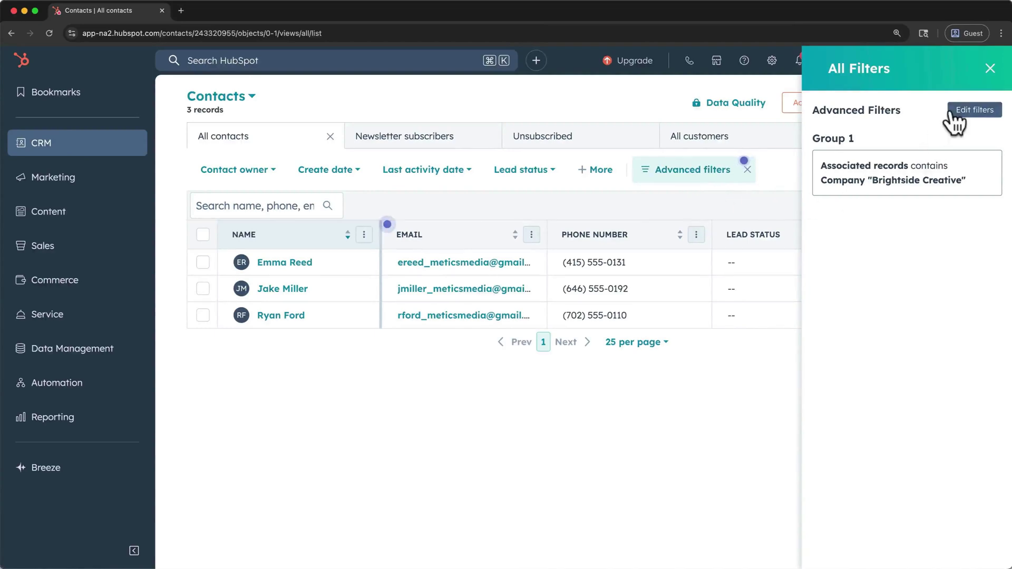
pyautogui.click(965, 109)
pyautogui.click(728, 180)
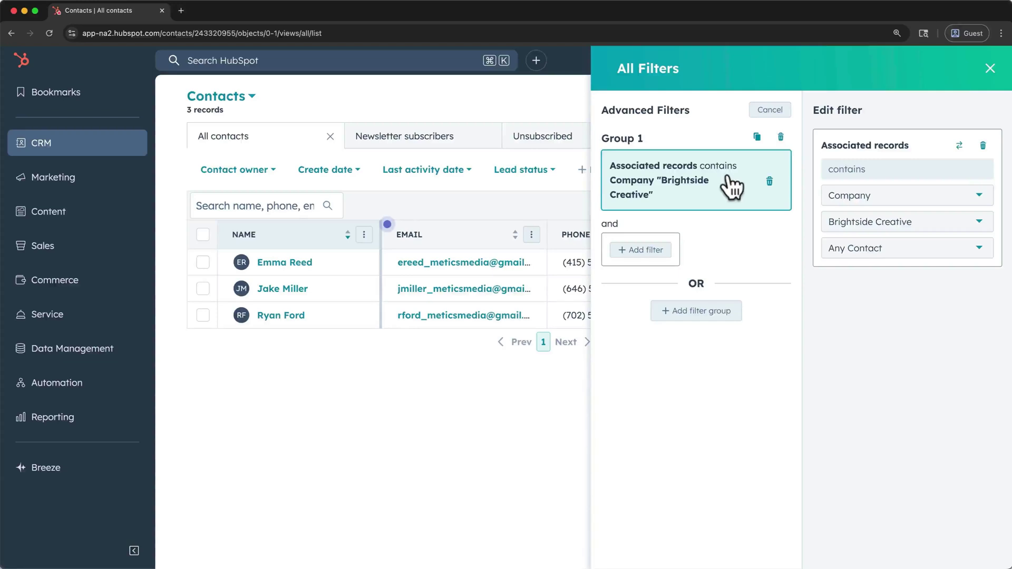
pyautogui.click(989, 70)
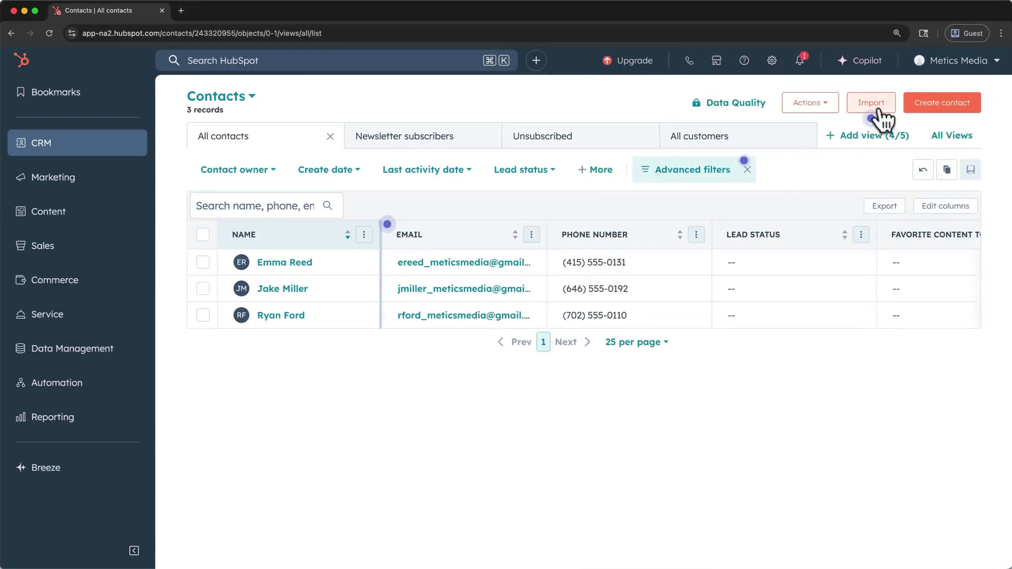
pyautogui.click(875, 105)
# - Start a standard file import covering both Companies and Contacts
pyautogui.click(414, 321)
pyautogui.click(342, 326)
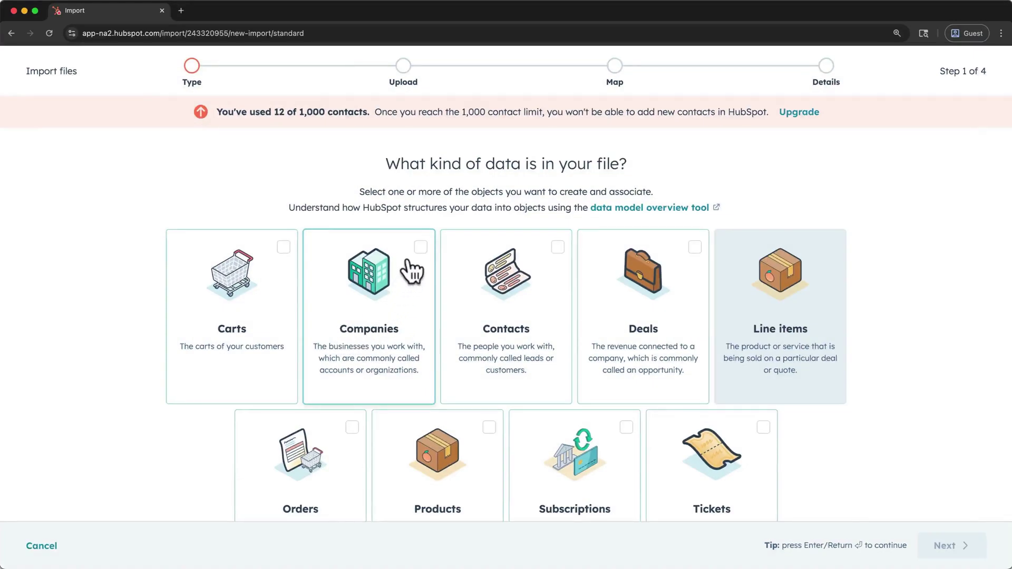
pyautogui.click(422, 250)
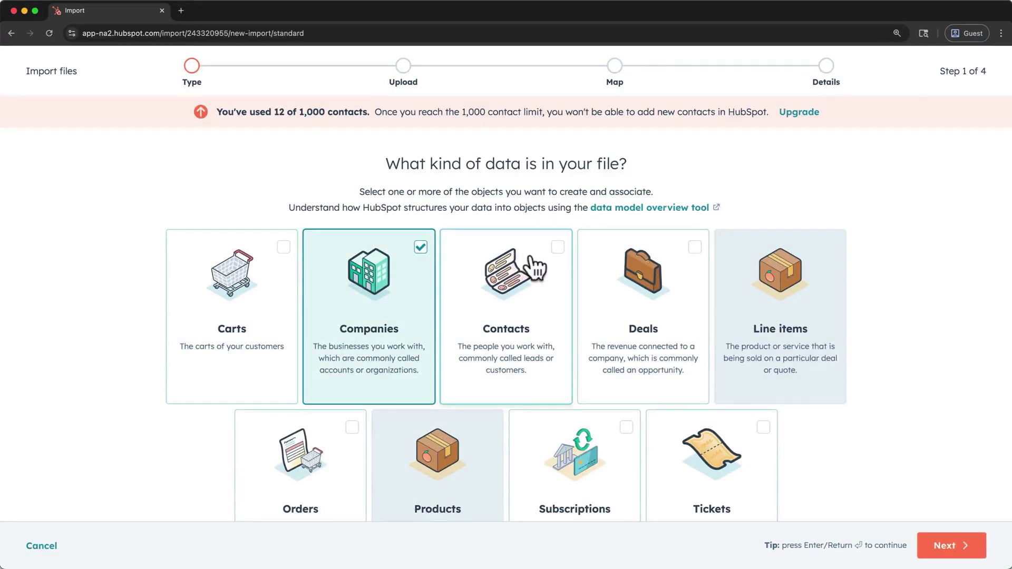
pyautogui.click(556, 248)
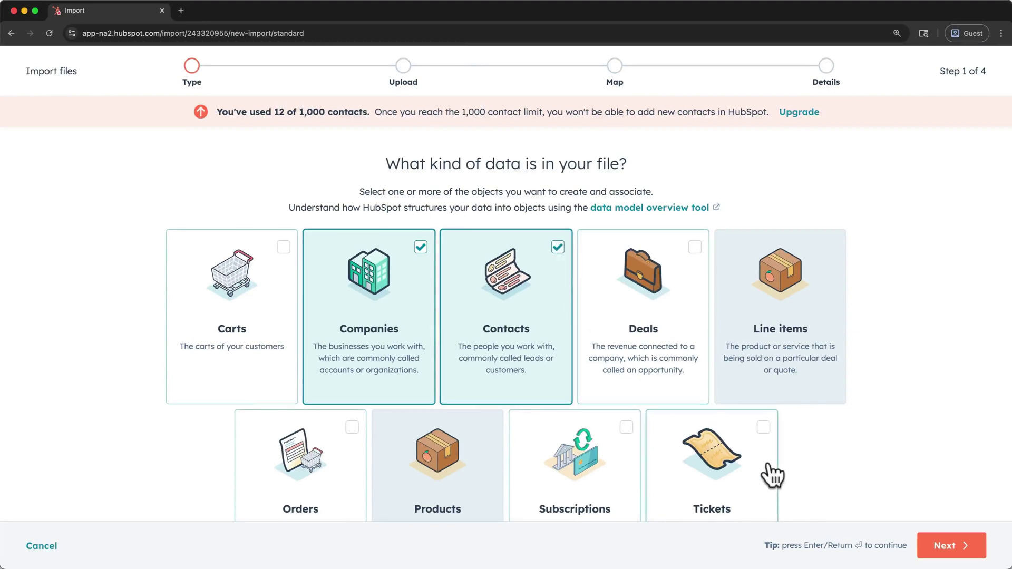
pyautogui.click(944, 548)
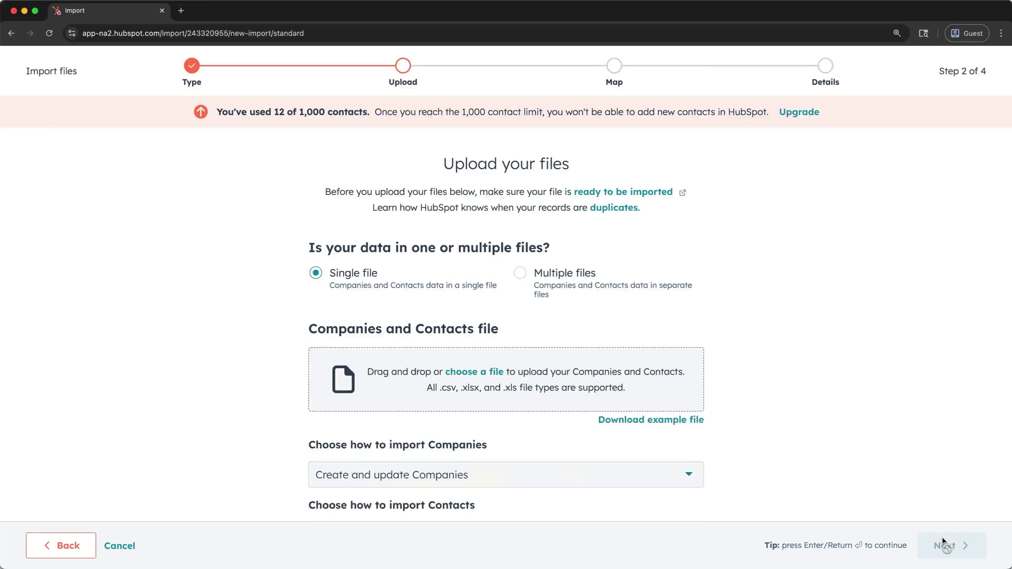
# - Check the spreadsheet, then upload contact-company-import.csv as the import file
pyautogui.click(807, 565)
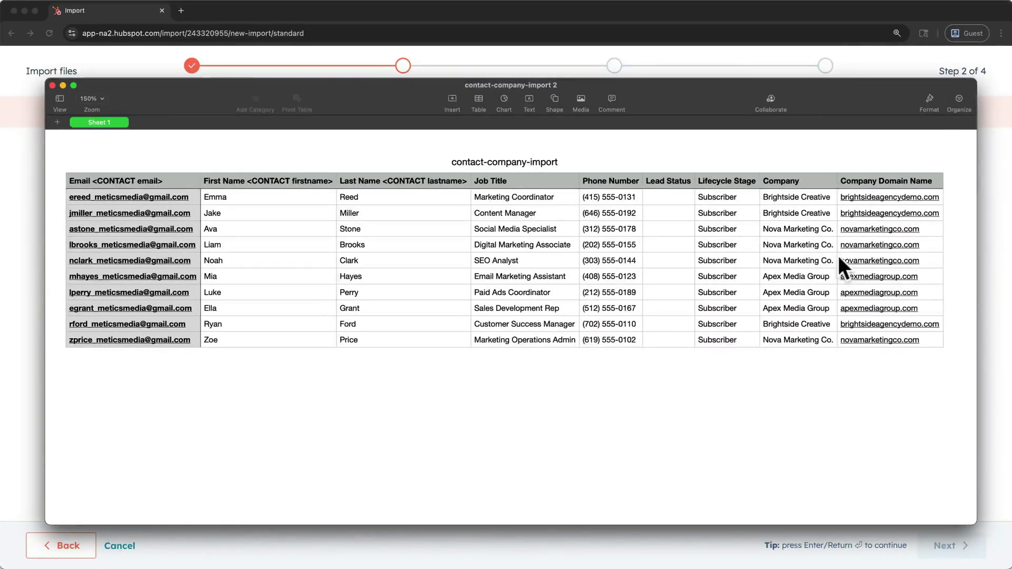
pyautogui.click(857, 72)
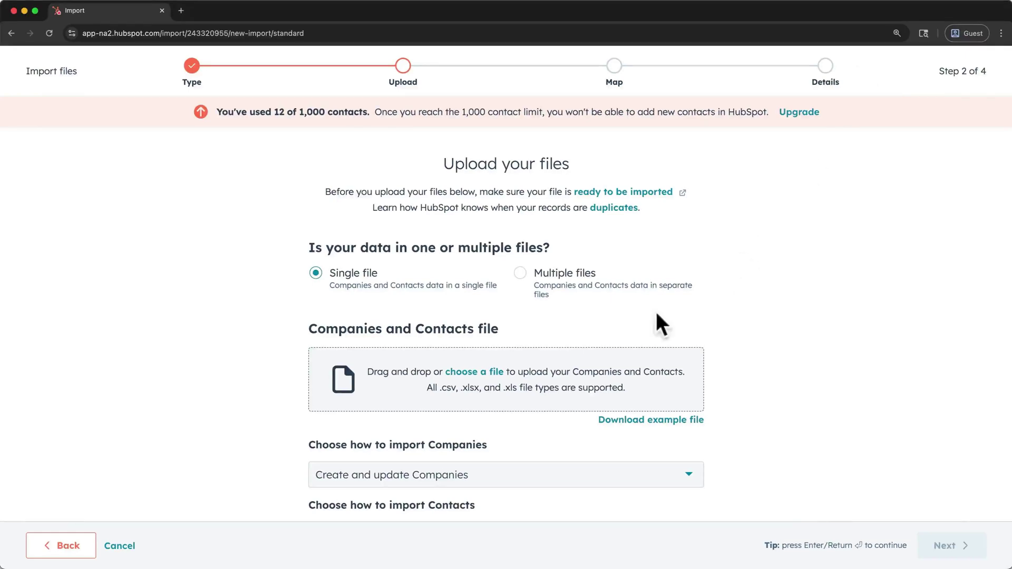
pyautogui.click(495, 371)
pyautogui.click(802, 464)
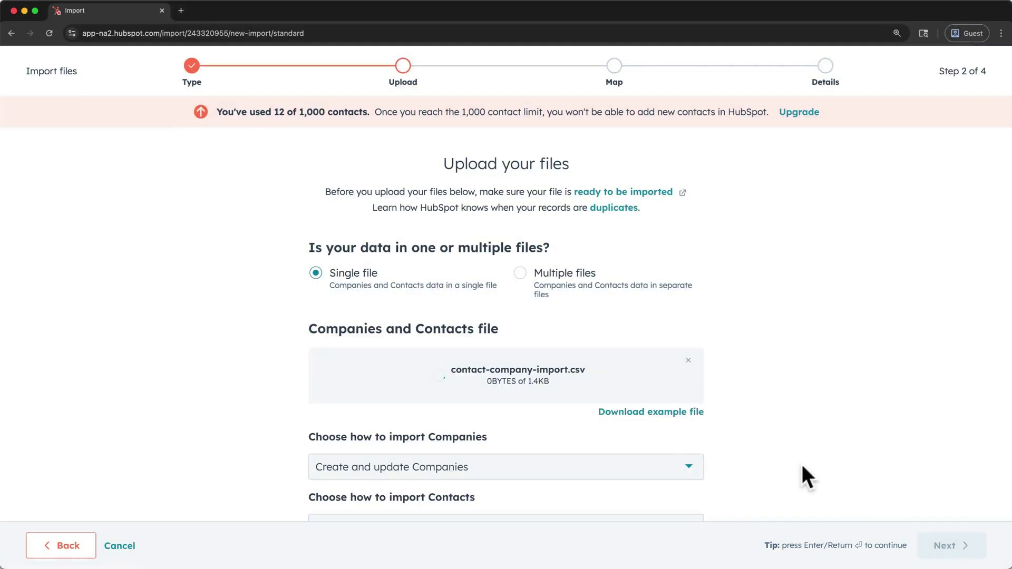
pyautogui.scroll(-2, 802, 466)
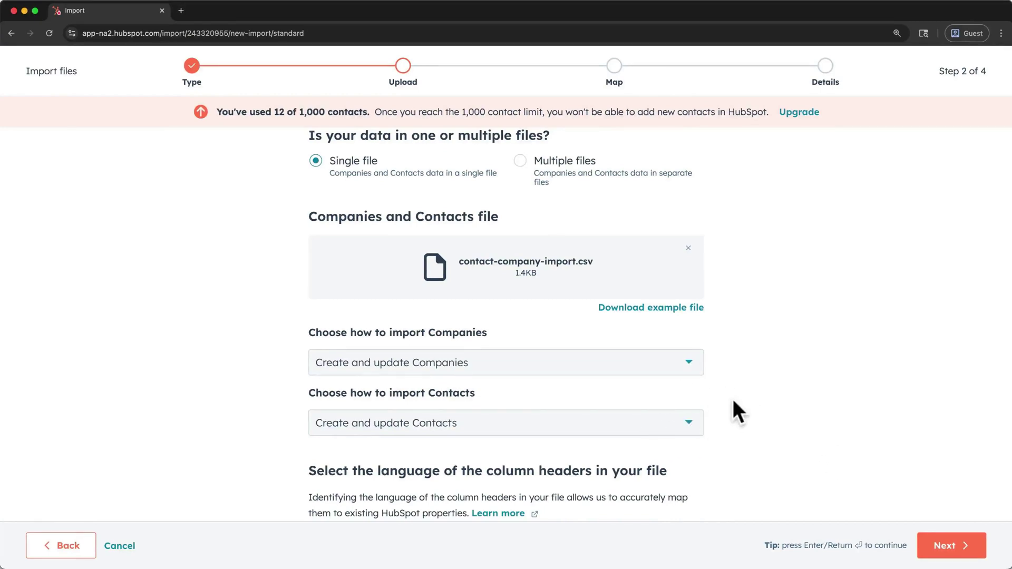
# - Map the file's Company column to the company property Company name instead of a contact property
pyautogui.click(924, 552)
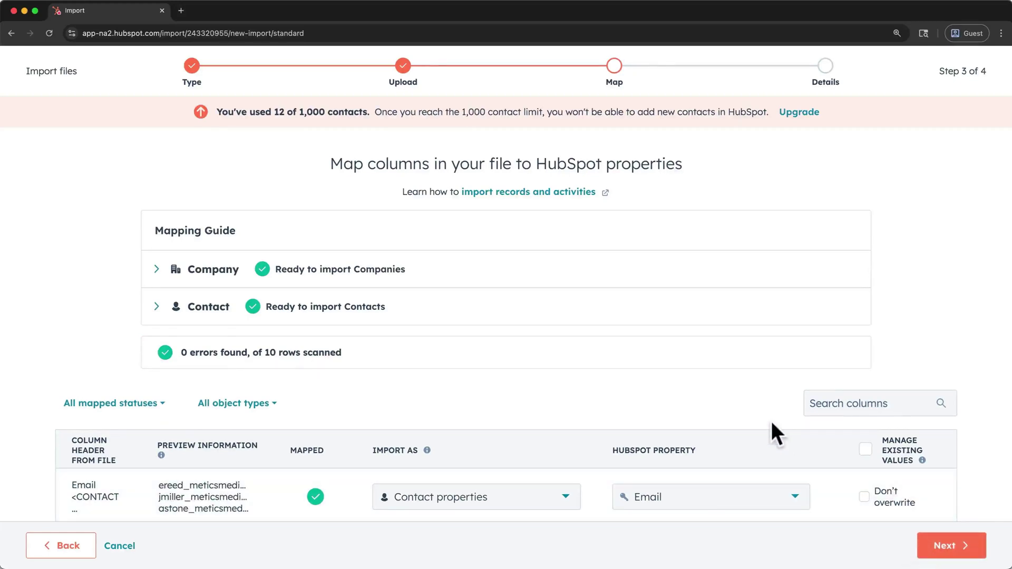
pyautogui.scroll(-5, 770, 422)
pyautogui.scroll(-1, 770, 421)
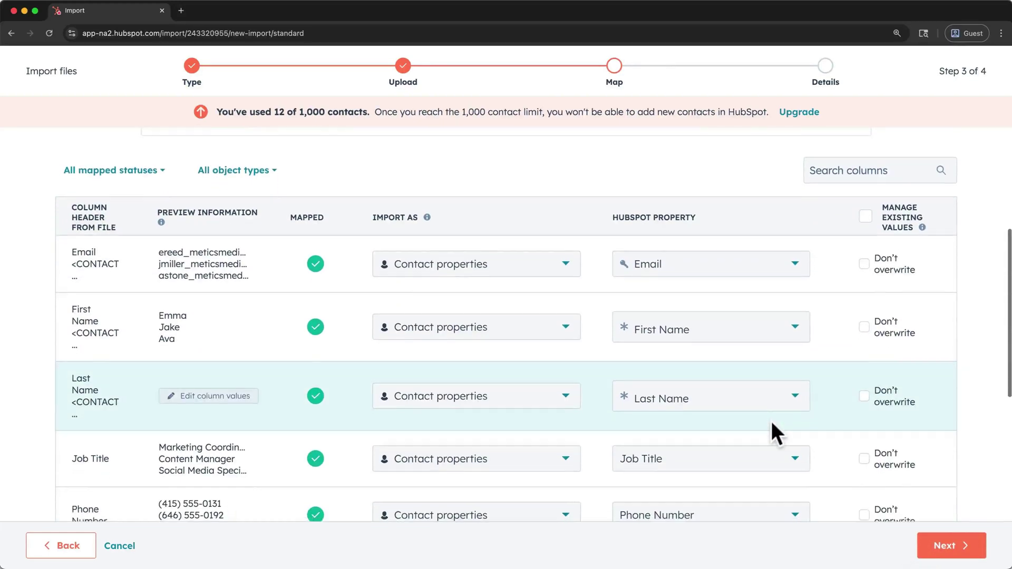
pyautogui.scroll(-6, 770, 422)
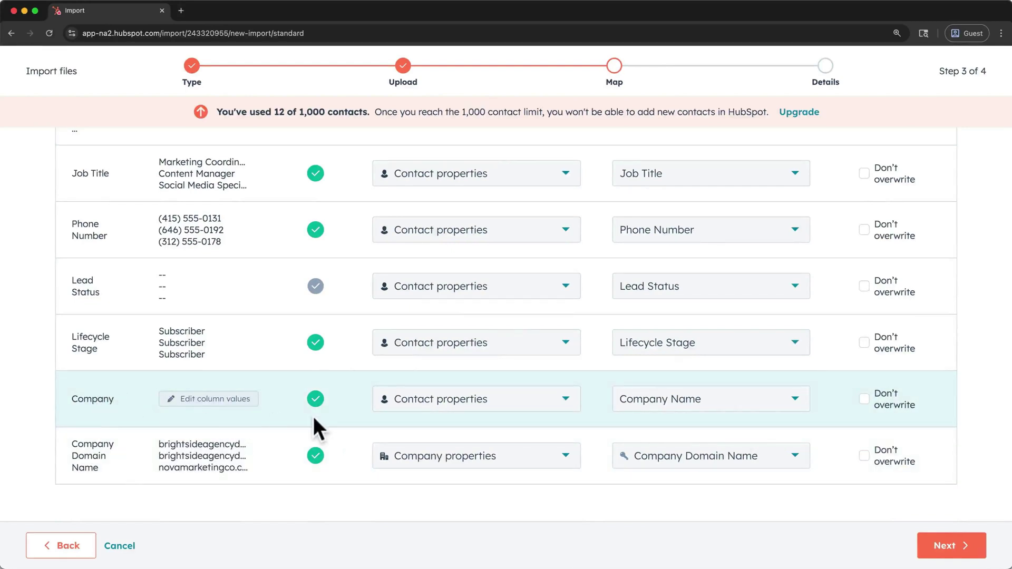
pyautogui.click(443, 409)
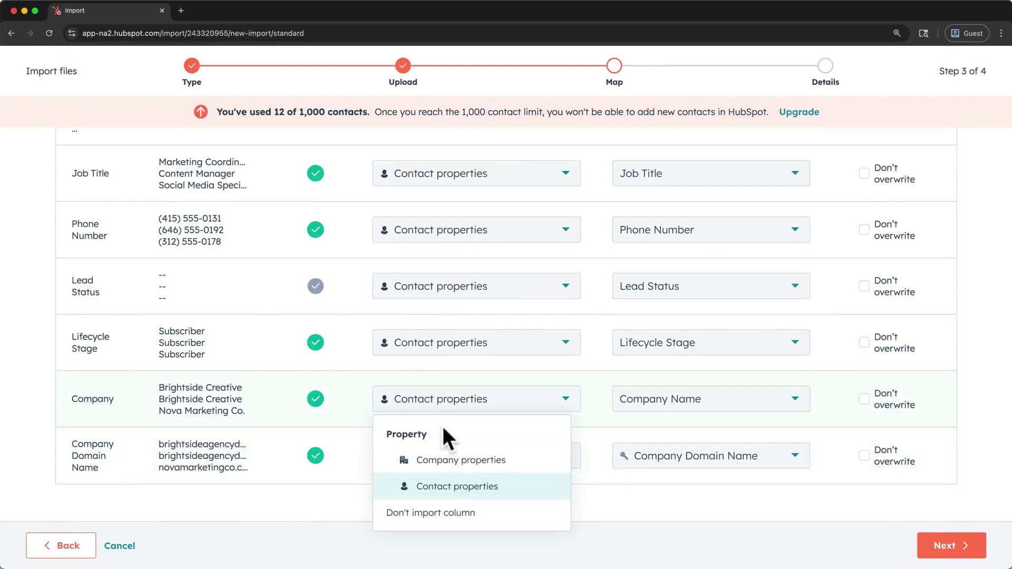
pyautogui.click(448, 461)
pyautogui.click(652, 411)
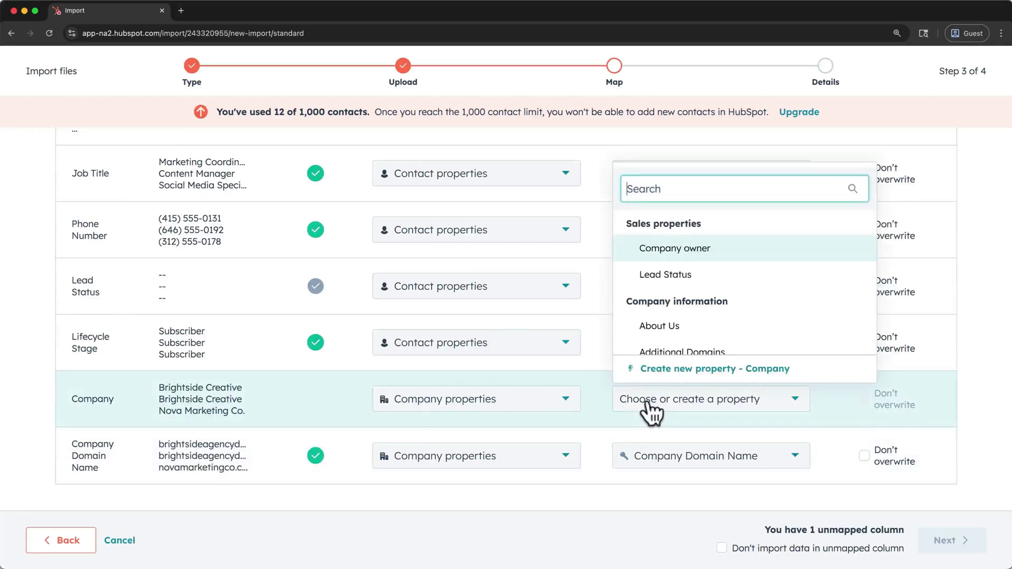
pyautogui.scroll(-5, 648, 337)
pyautogui.scroll(-2, 699, 347)
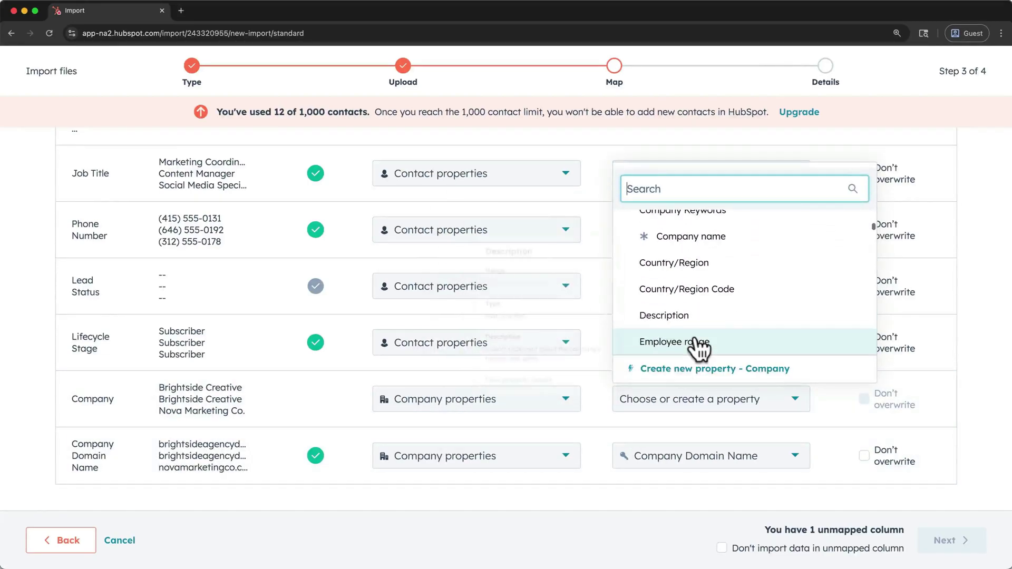
pyautogui.click(711, 172)
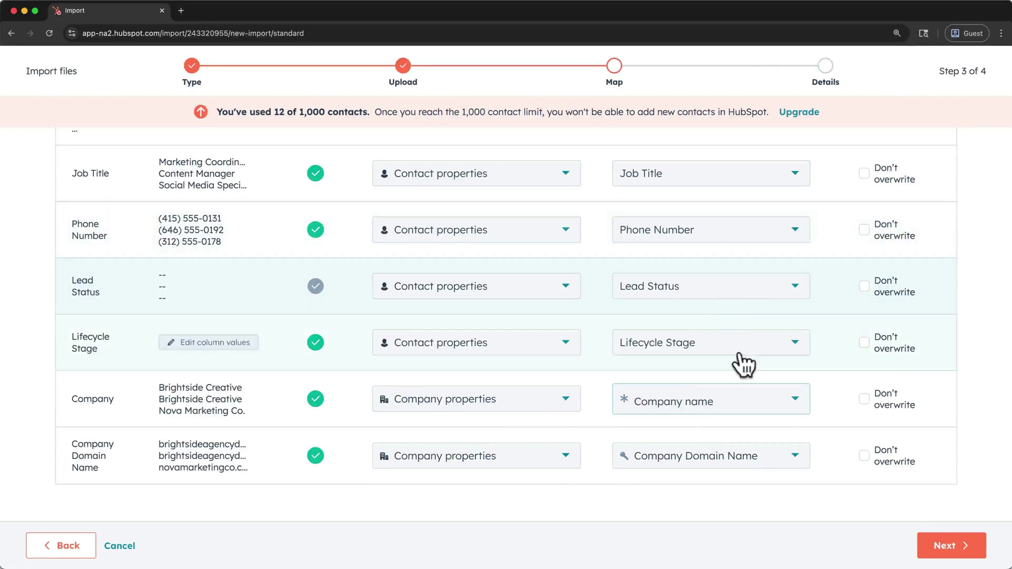
# - Accept the consent agreement and finish importing contact-company-import.csv
pyautogui.click(926, 553)
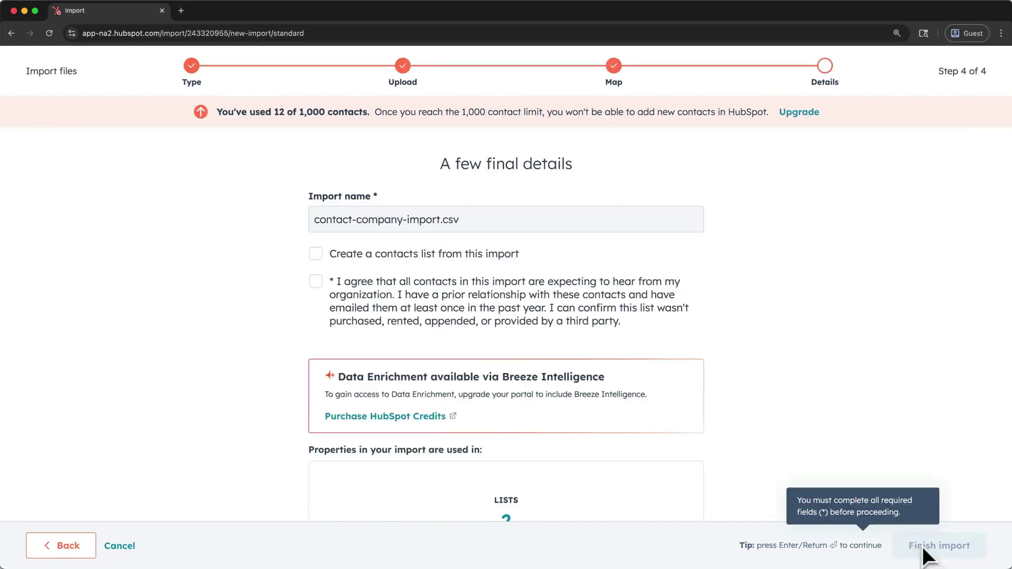
pyautogui.click(329, 298)
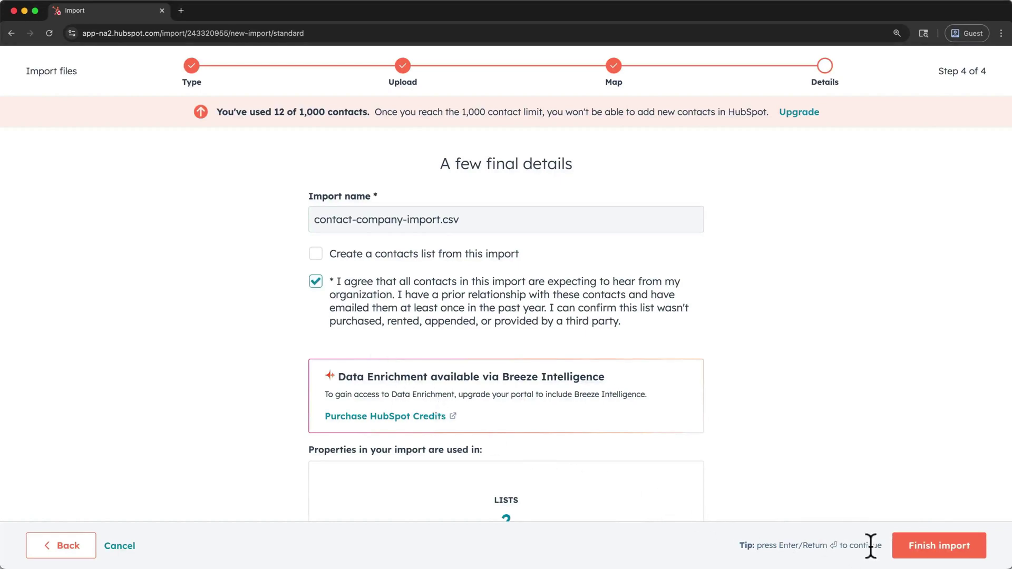
pyautogui.click(903, 552)
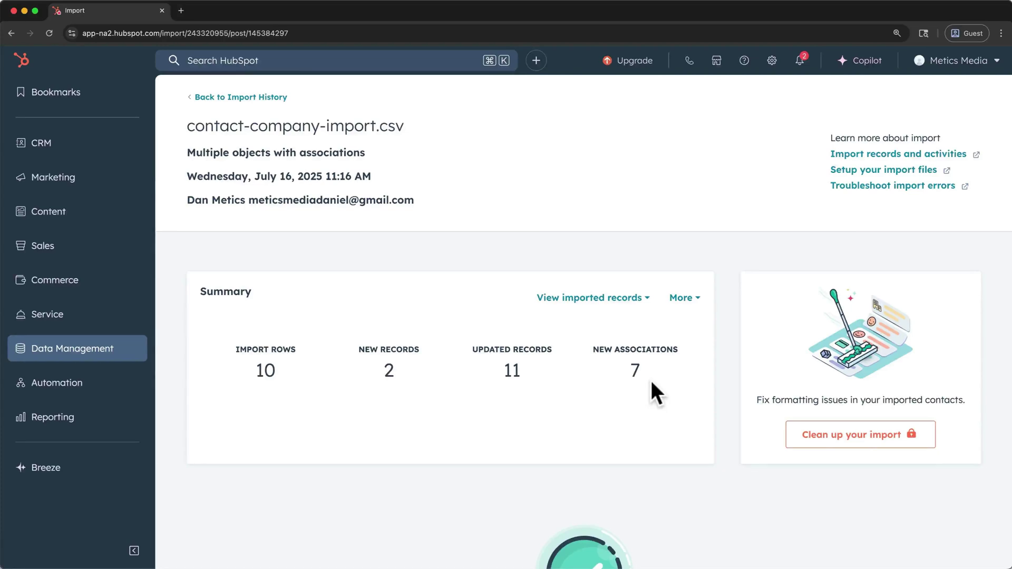
# - From the imported companies, assign Apex Media Group a company owner and open its record
pyautogui.click(646, 300)
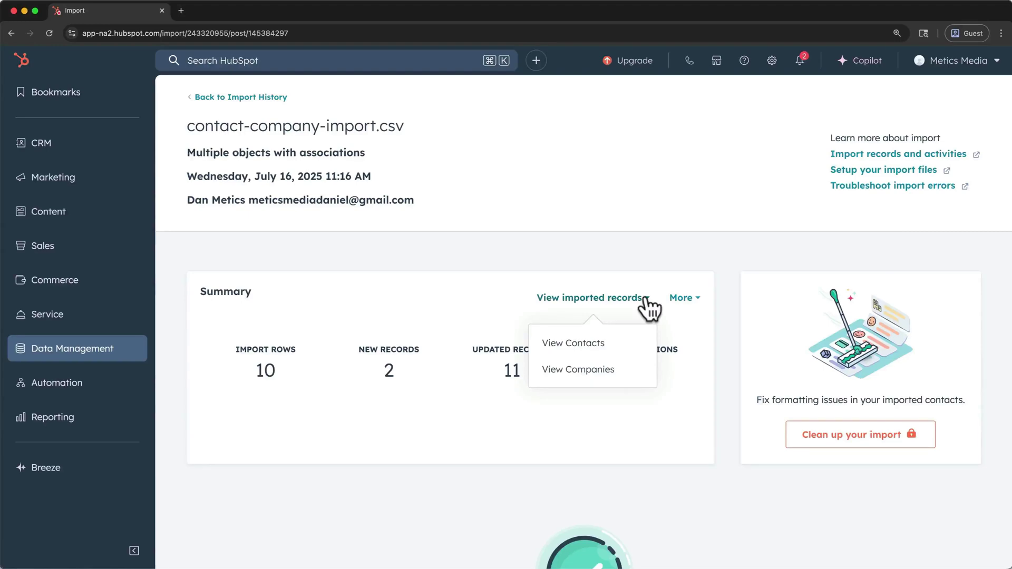
pyautogui.click(613, 370)
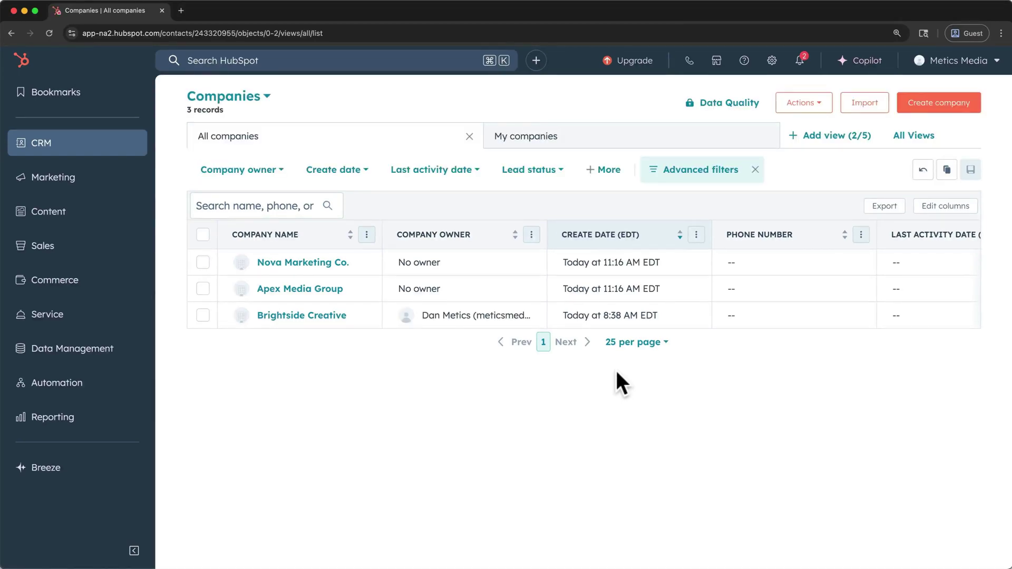
pyautogui.click(482, 291)
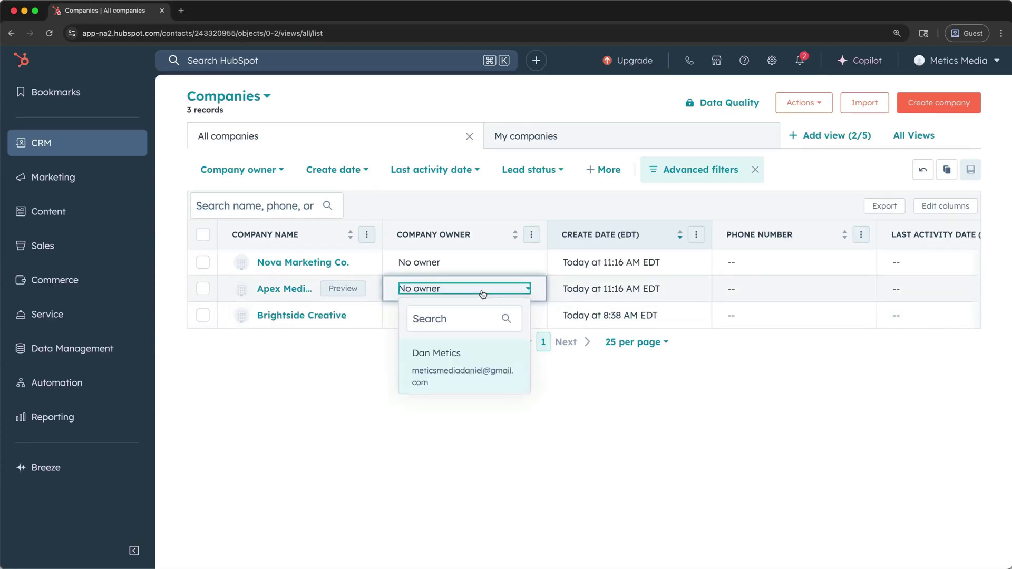
pyautogui.click(473, 359)
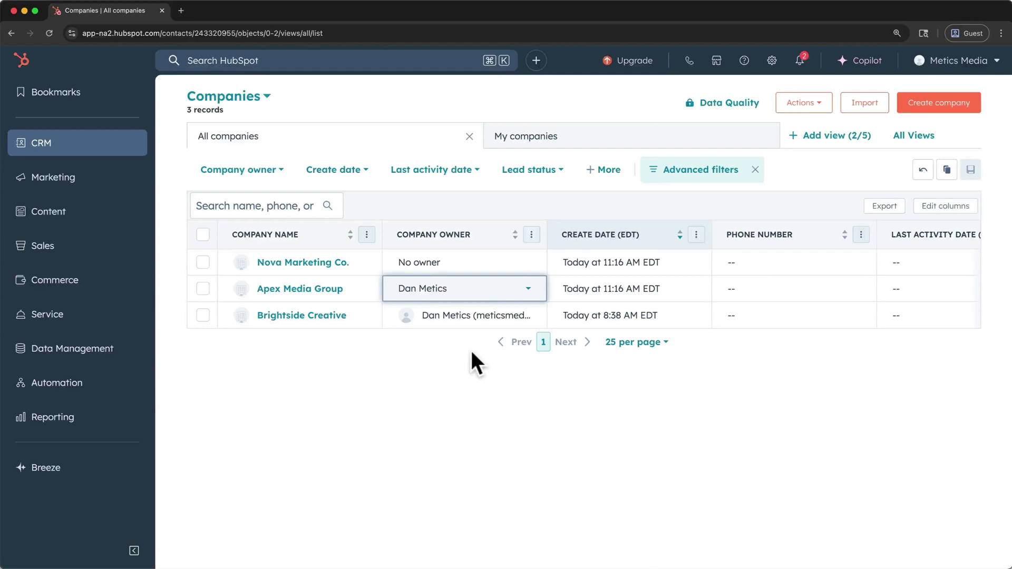
pyautogui.moveTo(328, 288)
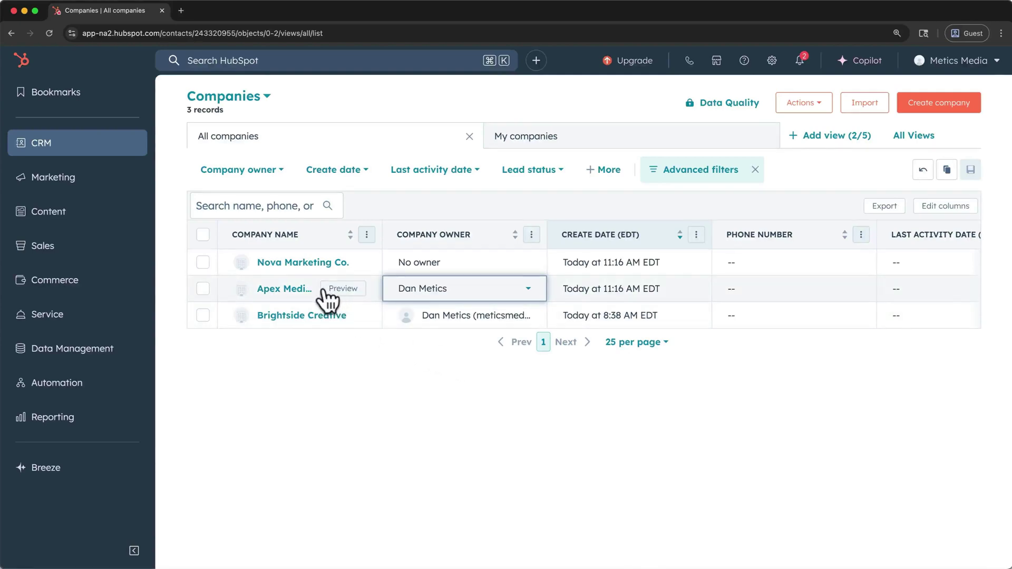
pyautogui.click(301, 288)
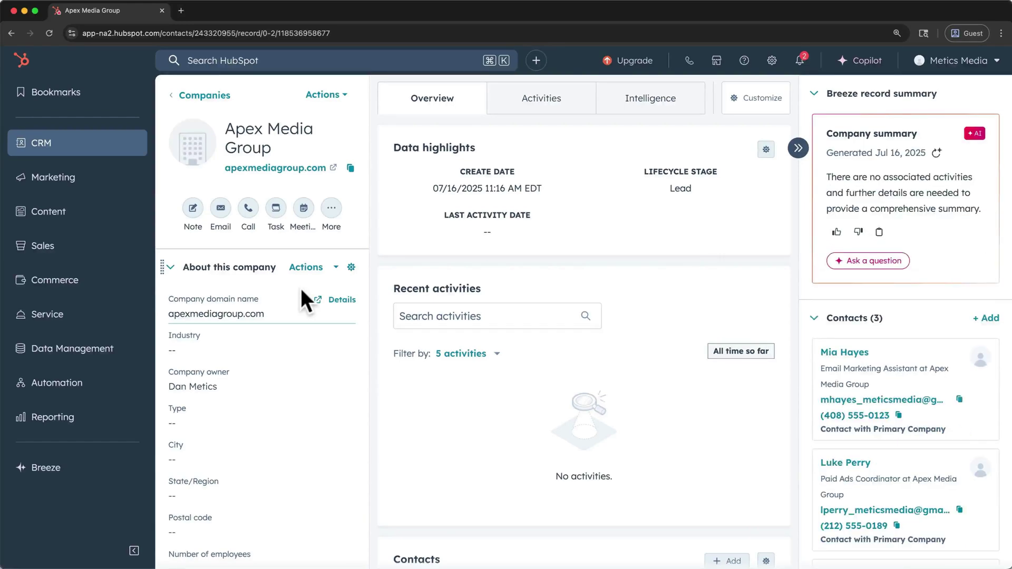
# - Open the first contact listed in Apex Media Group's Contacts card
pyautogui.moveTo(815, 419)
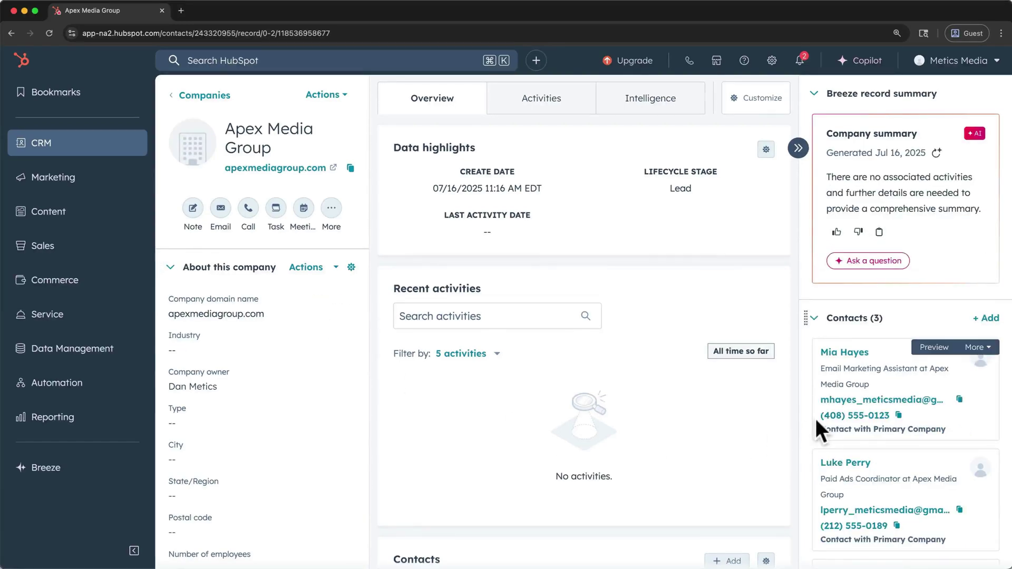
pyautogui.scroll(-3, 815, 419)
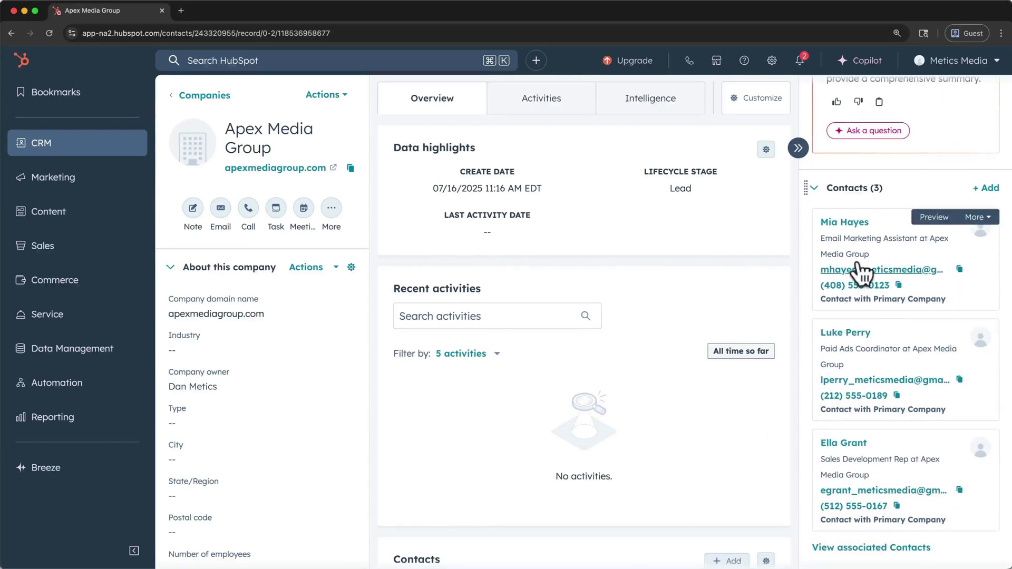
pyautogui.click(852, 223)
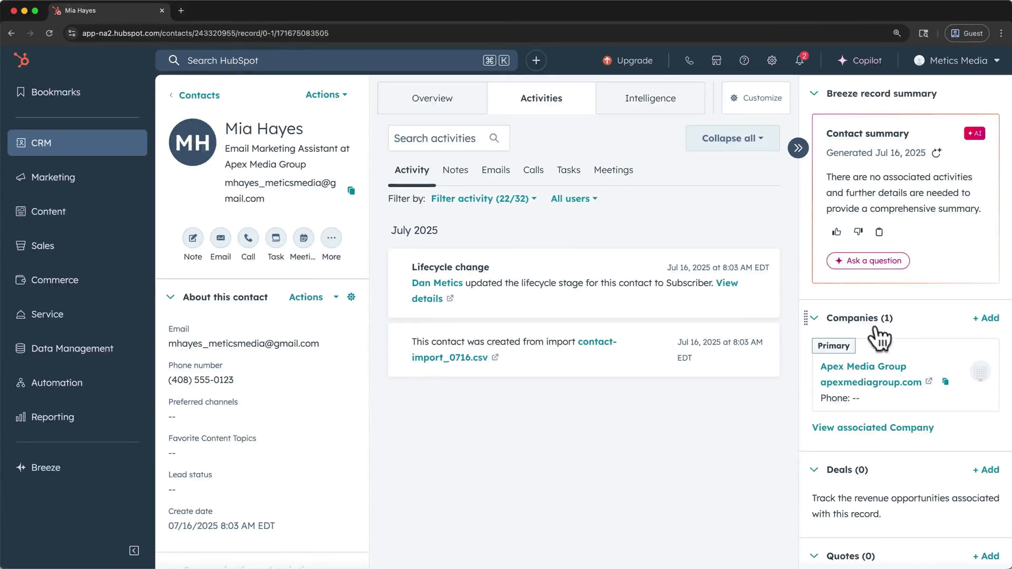
# - Start an email to the contact and choose to connect an inbox to the CRM
pyautogui.click(220, 240)
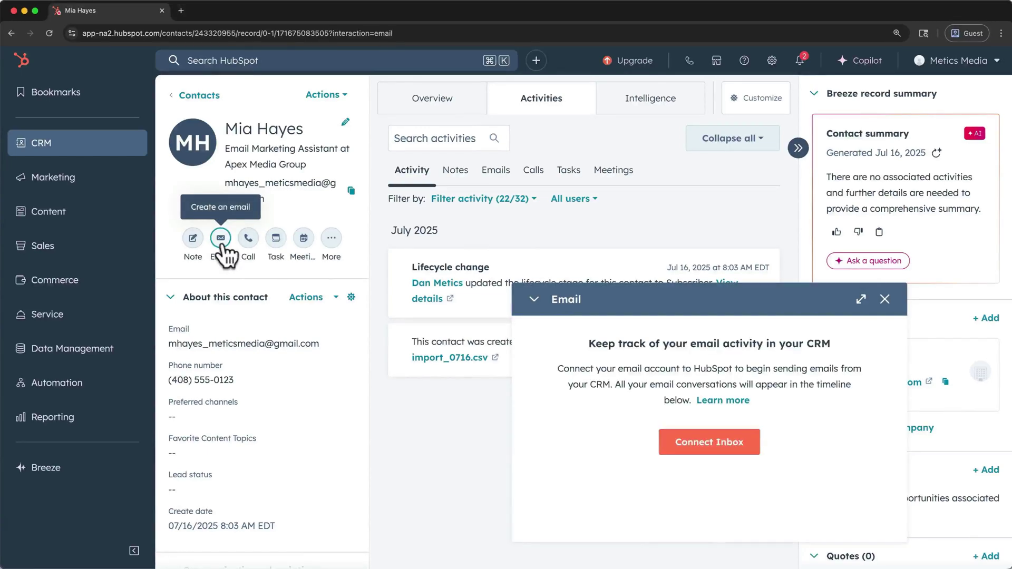
pyautogui.click(685, 445)
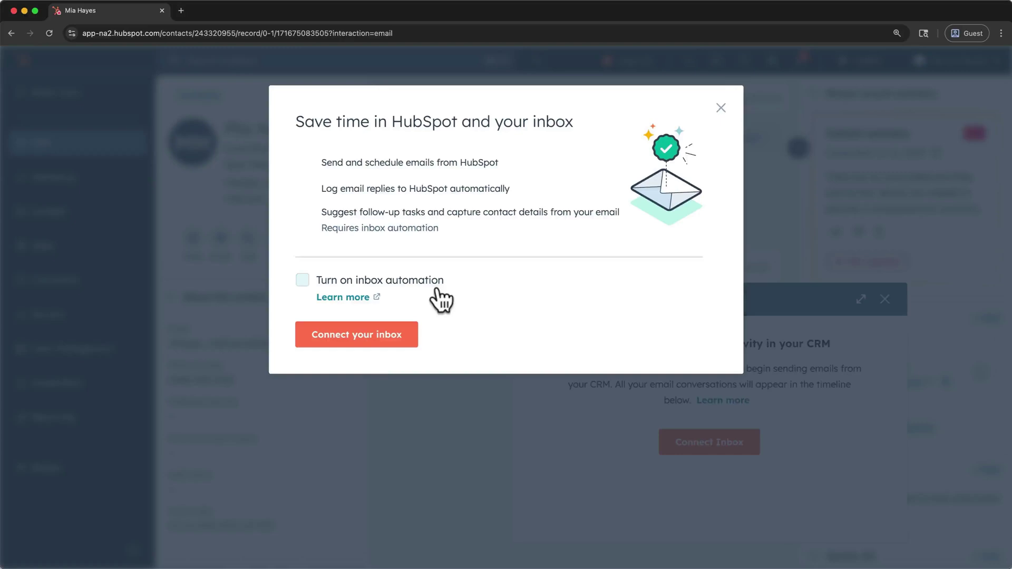
pyautogui.click(399, 333)
# - Enter the user's e-mail address, pick Gmail, and agree to the Google connection terms
pyautogui.click(471, 174)
pyautogui.press('super+v')
pyautogui.click(491, 207)
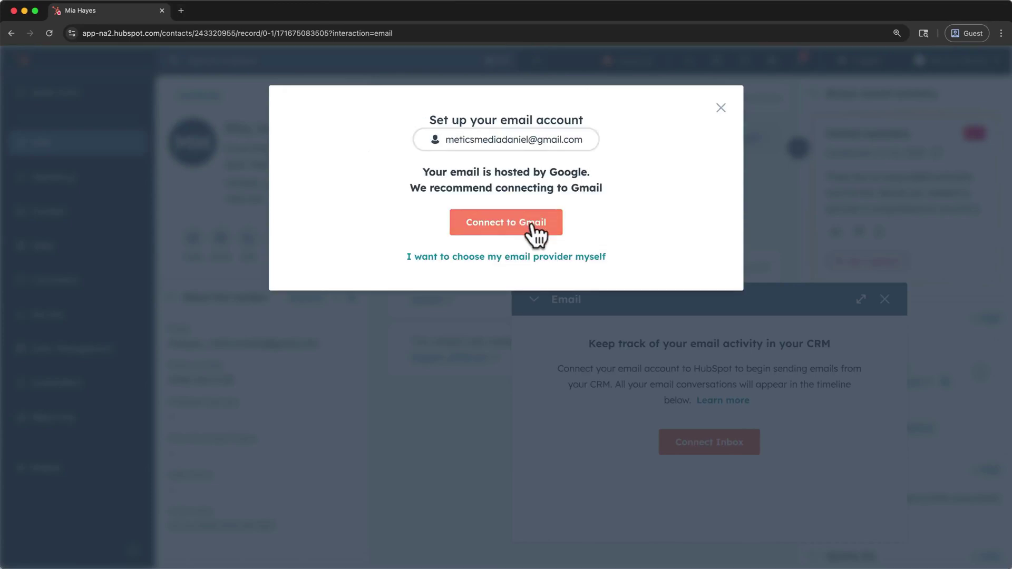
pyautogui.click(537, 229)
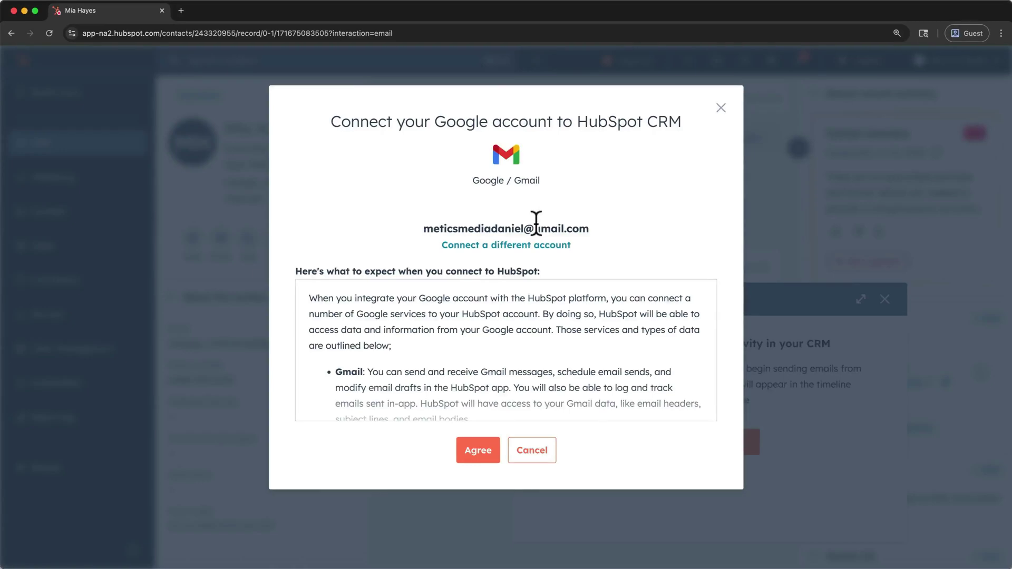
pyautogui.click(463, 450)
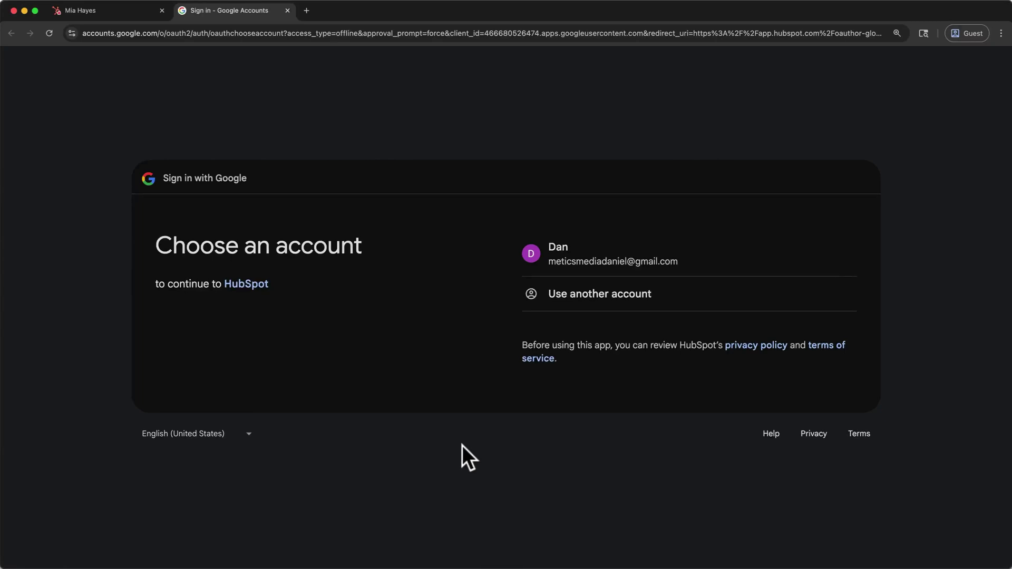
# - Sign in with the existing Google account and grant HubSpot all requested Gmail permissions
pyautogui.click(583, 270)
pyautogui.click(712, 409)
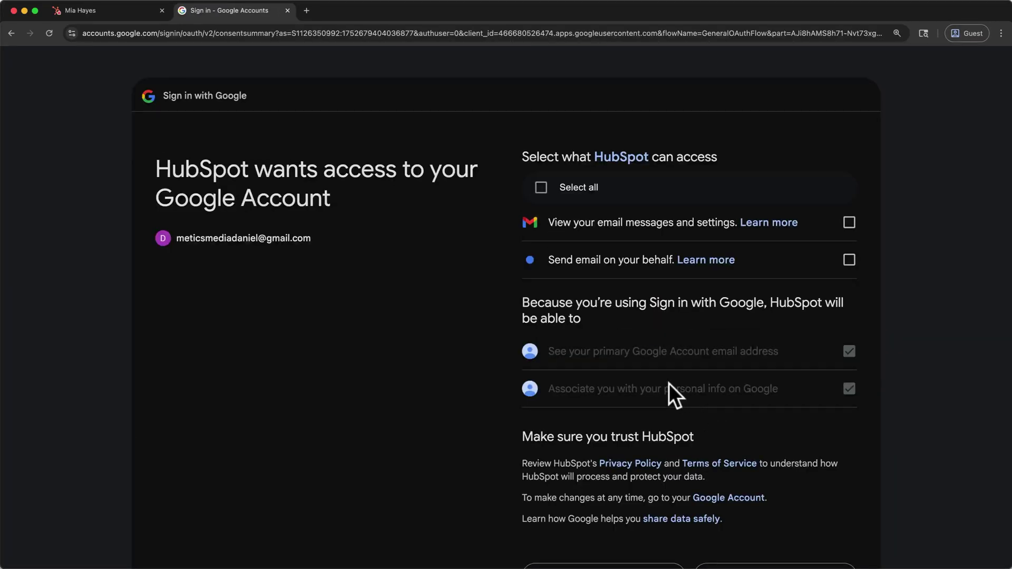
pyautogui.click(542, 189)
pyautogui.scroll(-2, 546, 194)
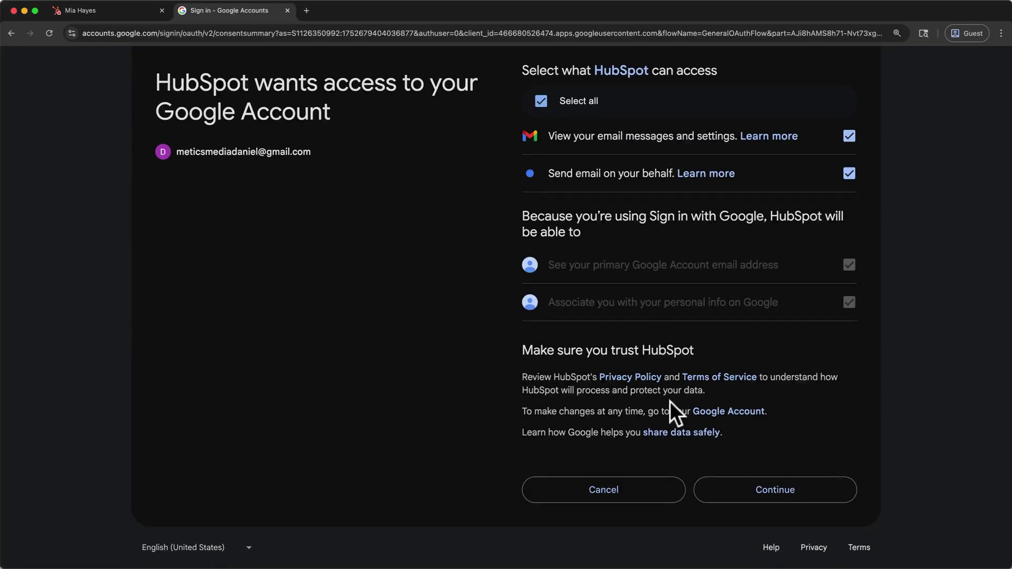
pyautogui.click(732, 490)
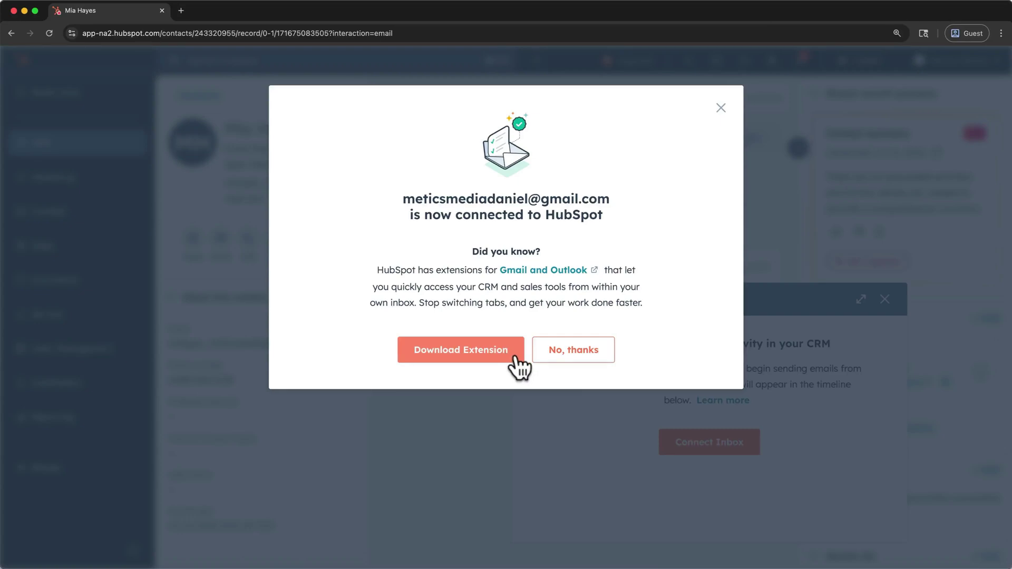
# - Decline the Gmail/Outlook extension offer and close the blank email draft
pyautogui.click(605, 358)
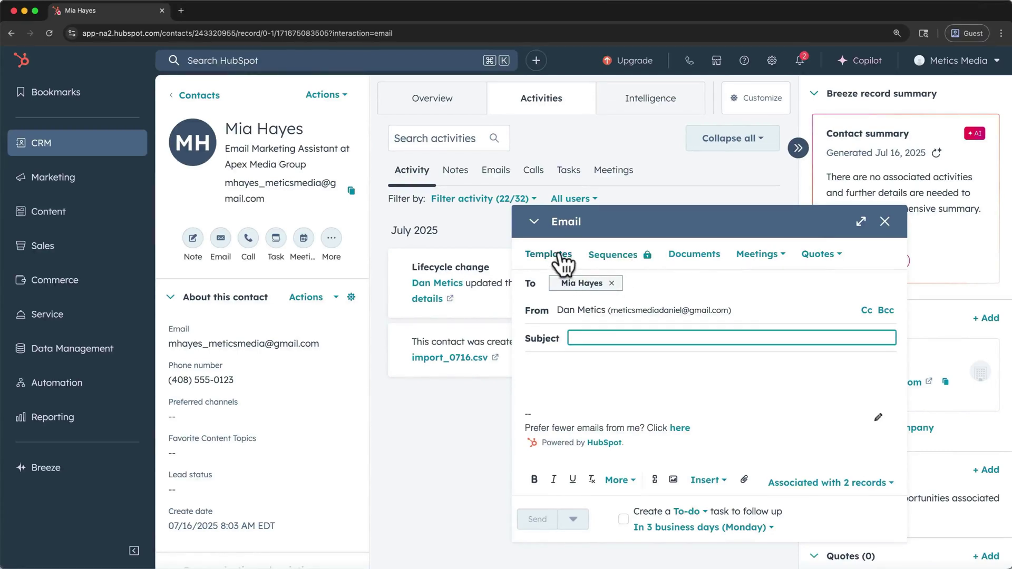
pyautogui.click(884, 222)
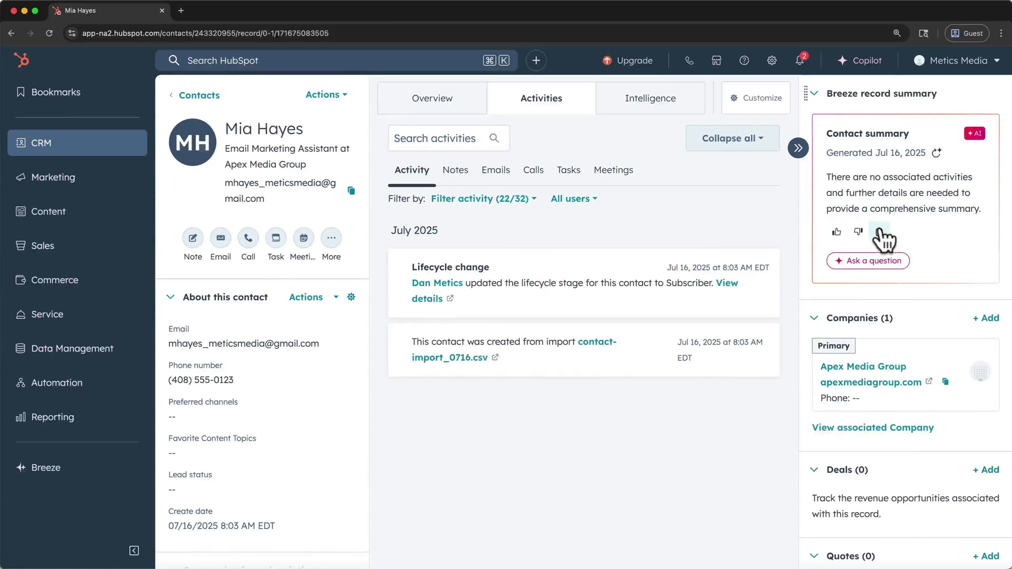
# - Start a meeting with the contact and choose Google / Gmail as the calendar to connect
pyautogui.click(303, 242)
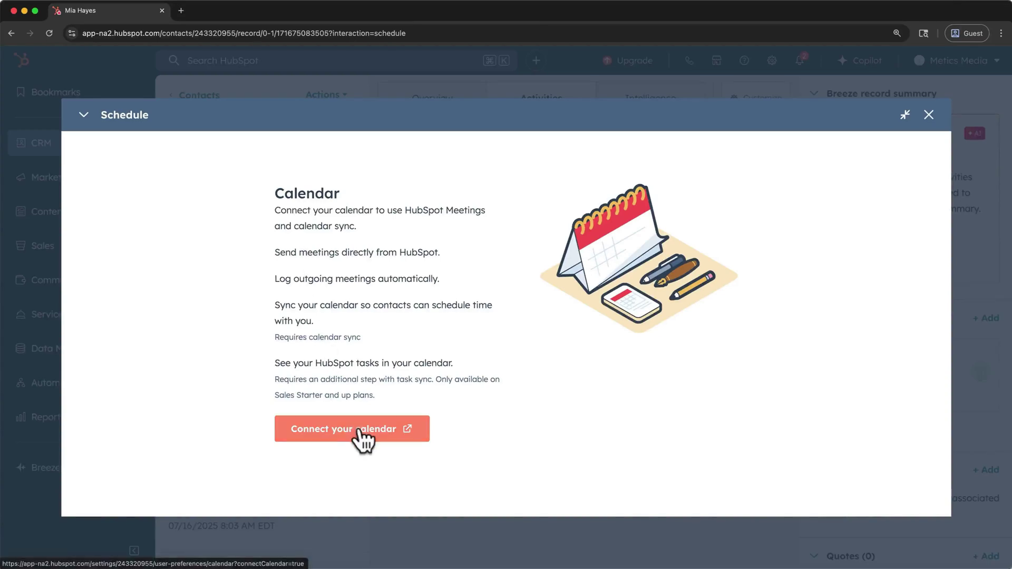
pyautogui.click(359, 428)
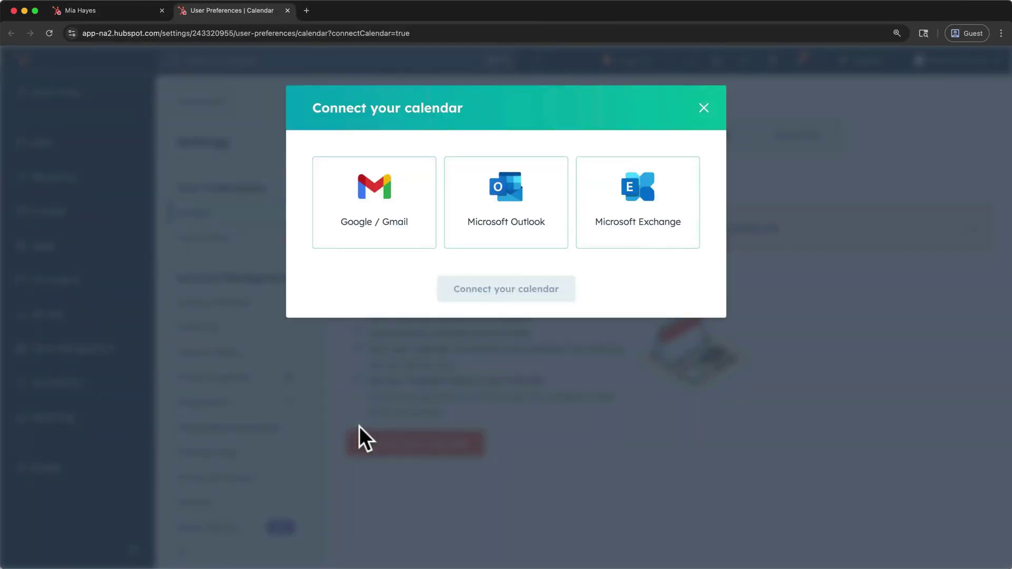
pyautogui.click(390, 244)
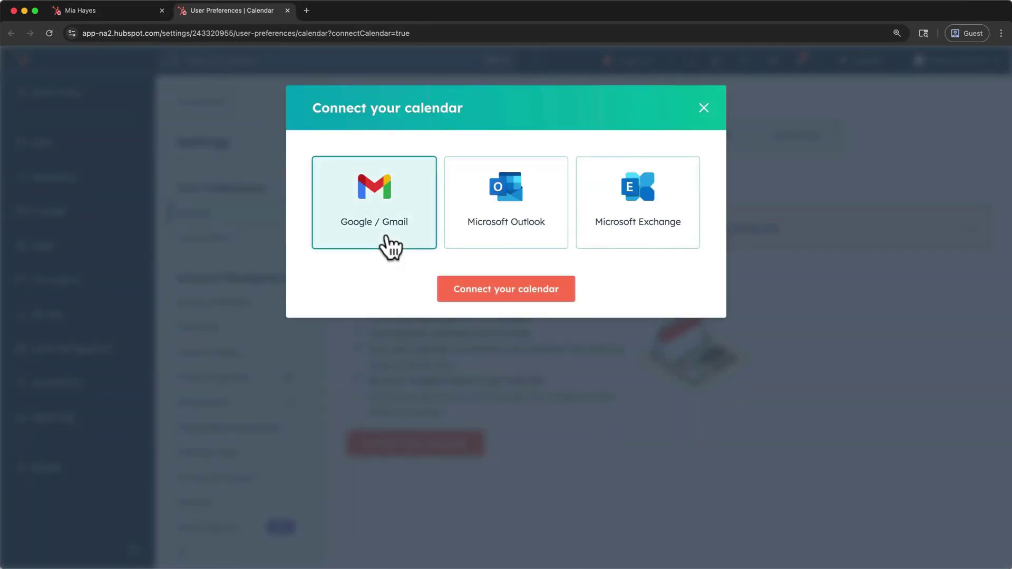
pyautogui.click(455, 293)
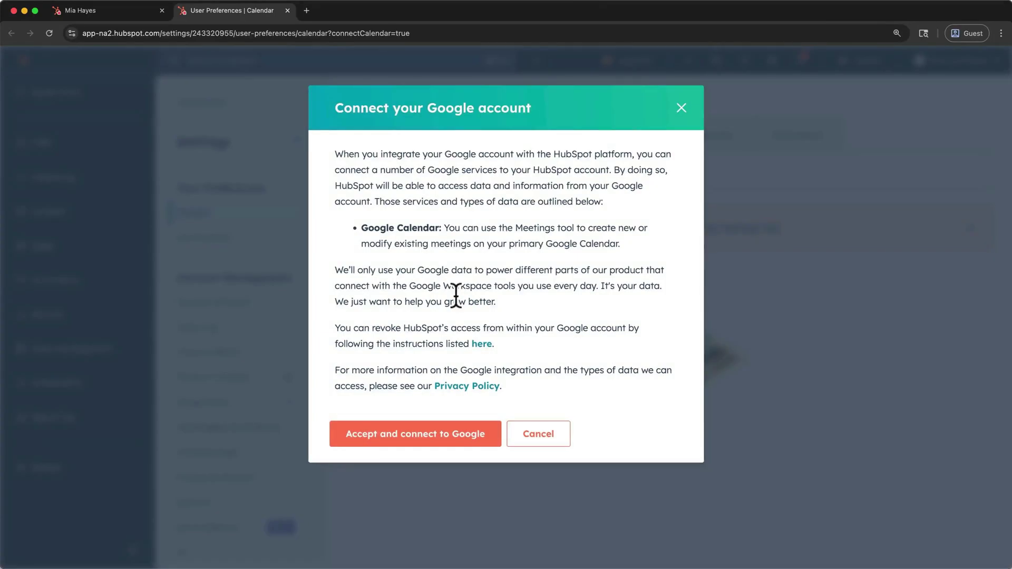
# - Accept Google's terms, pick the account, and grant all requested calendar permissions
pyautogui.click(432, 434)
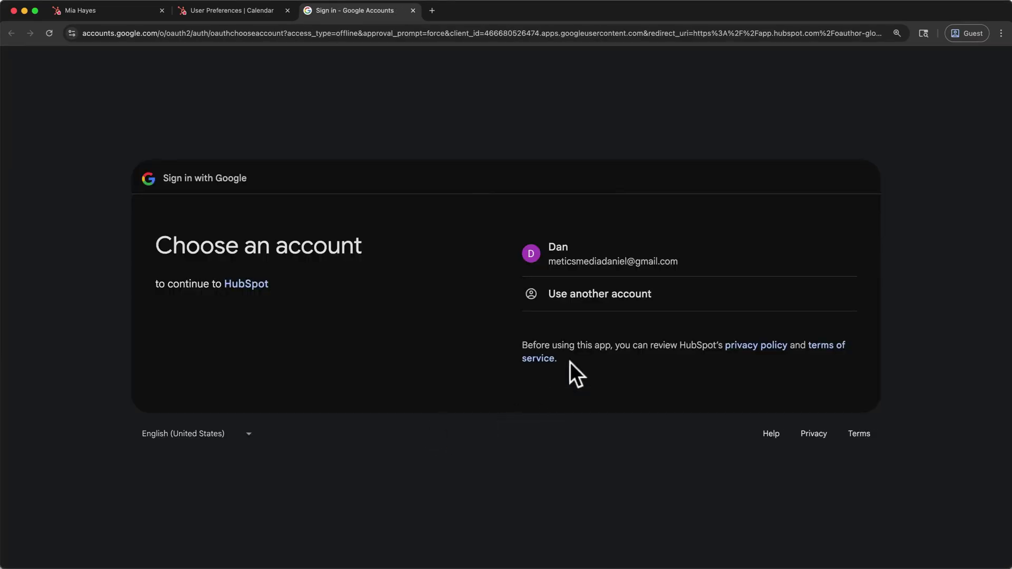
pyautogui.click(595, 262)
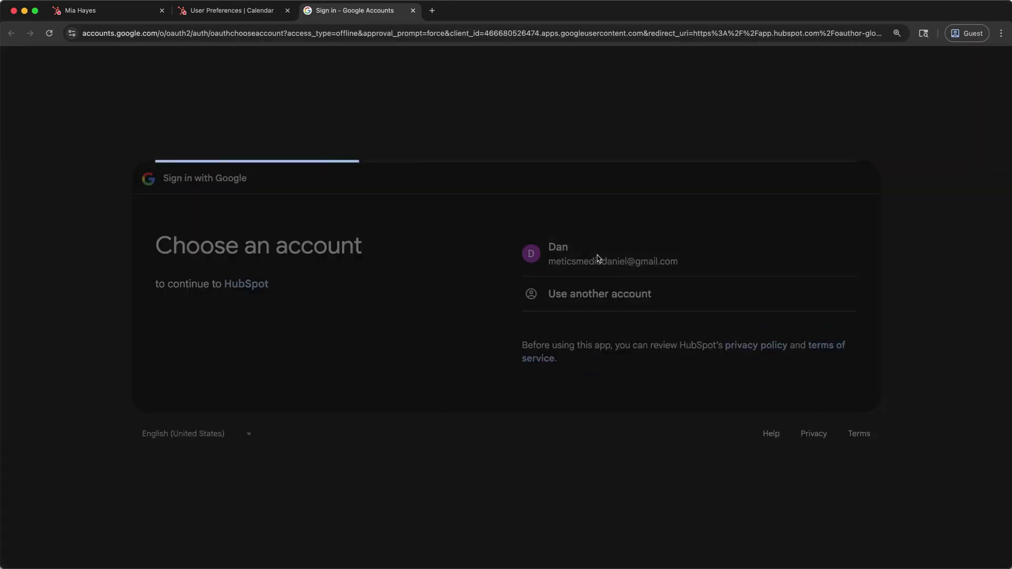
pyautogui.click(718, 371)
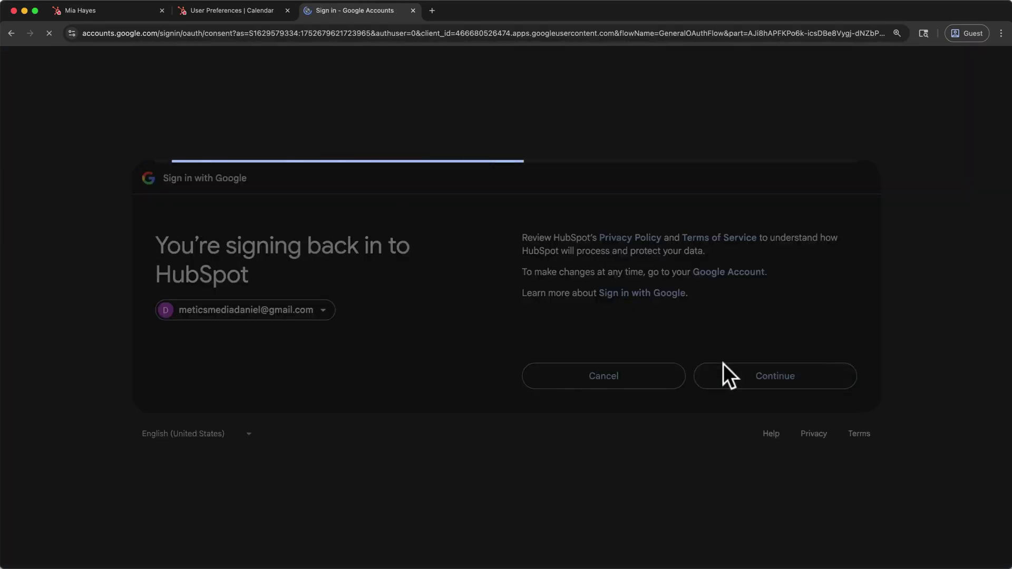
pyautogui.click(542, 188)
pyautogui.click(712, 524)
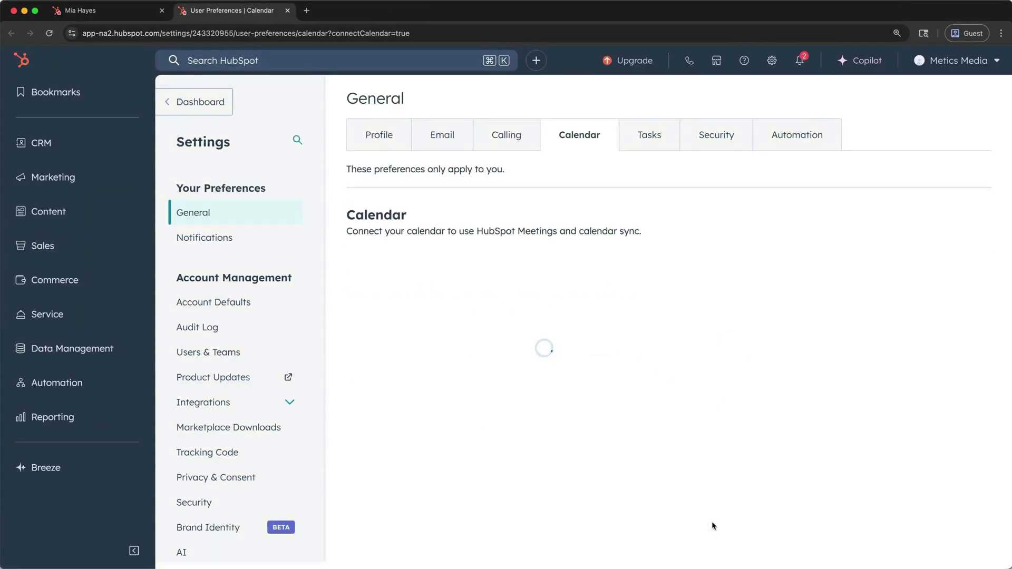
# - Book a 'Quick Chat' meeting titled with the contact's name for July 18, 2025, 11:30 AM
pyautogui.click(287, 10)
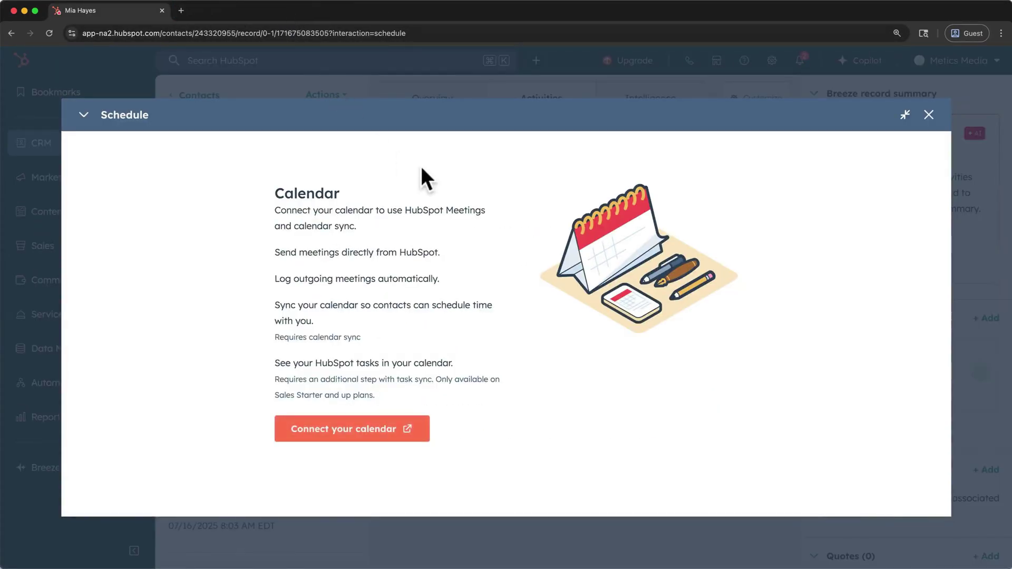
pyautogui.click(930, 121)
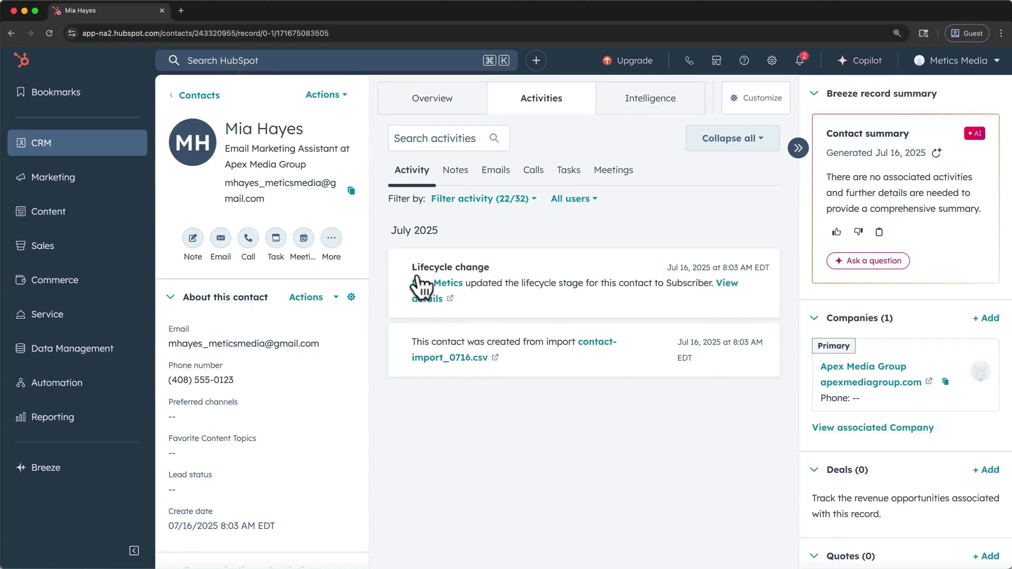
pyautogui.click(309, 236)
pyautogui.write('Quick C')
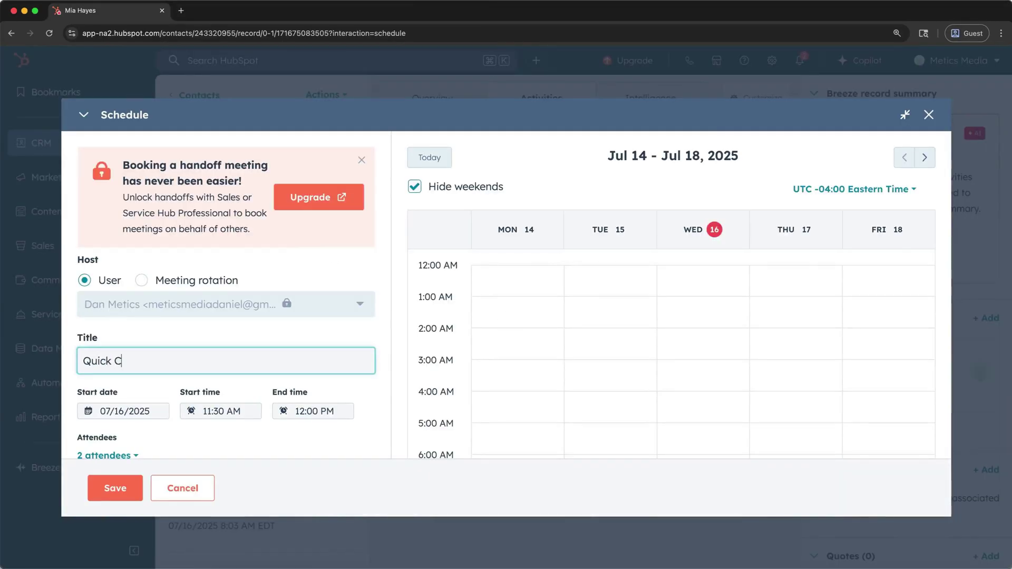
pyautogui.write('hat w/ Mia')
pyautogui.click(150, 411)
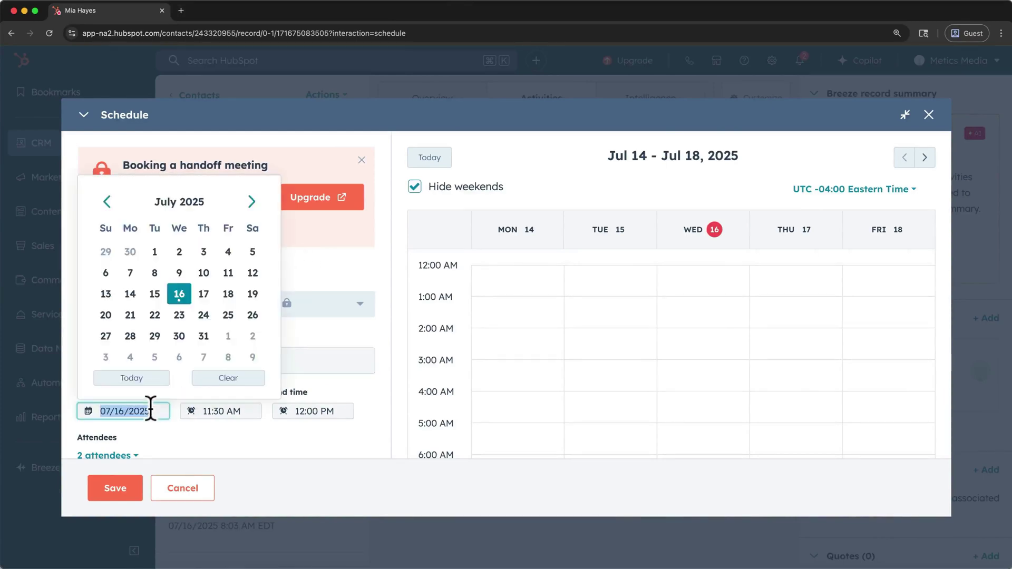
pyautogui.click(227, 294)
pyautogui.click(127, 489)
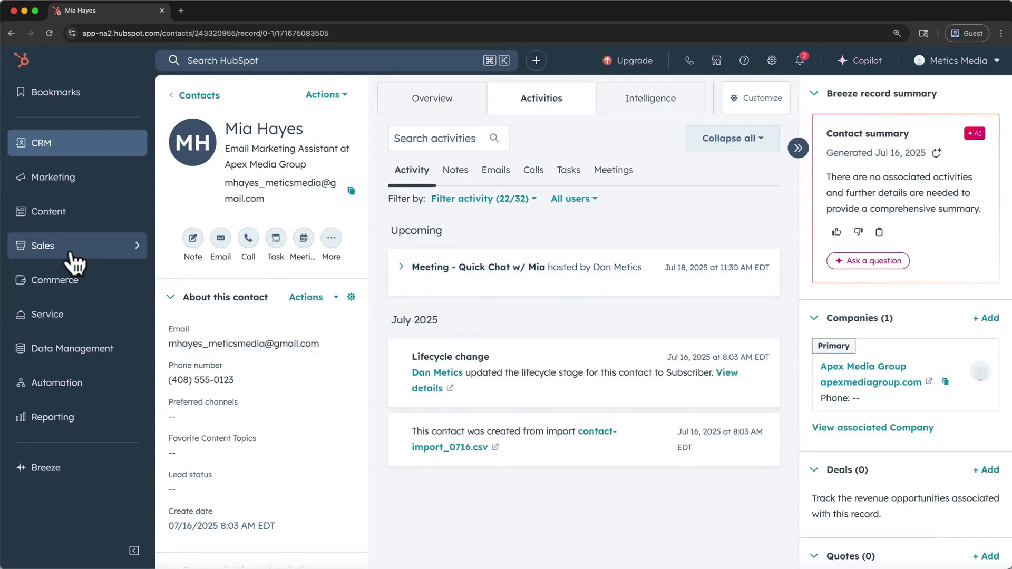
# - Create a personal meeting link via guided setup in Meetings Scheduler and edit the default link
pyautogui.moveTo(75, 262)
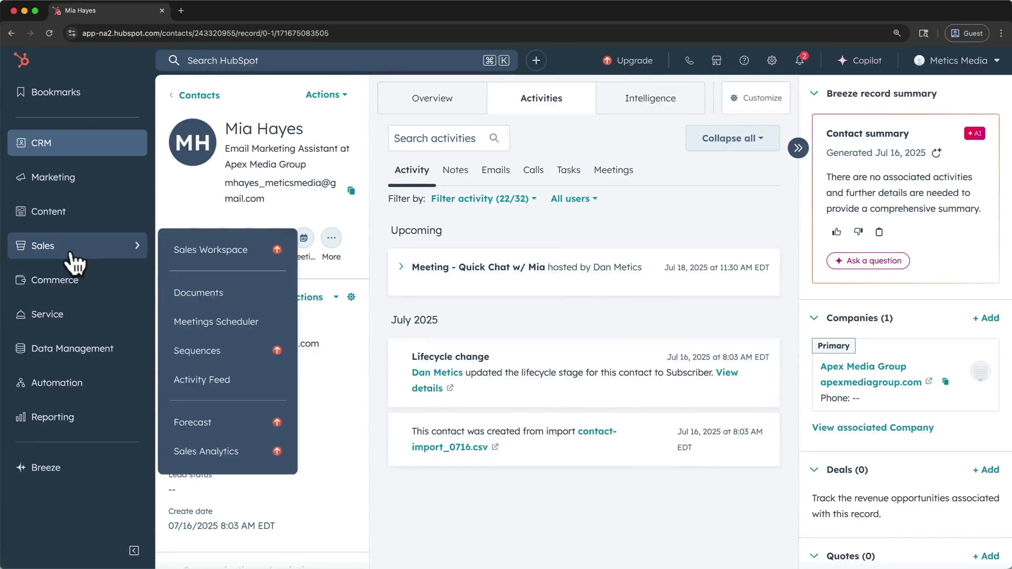
pyautogui.click(211, 328)
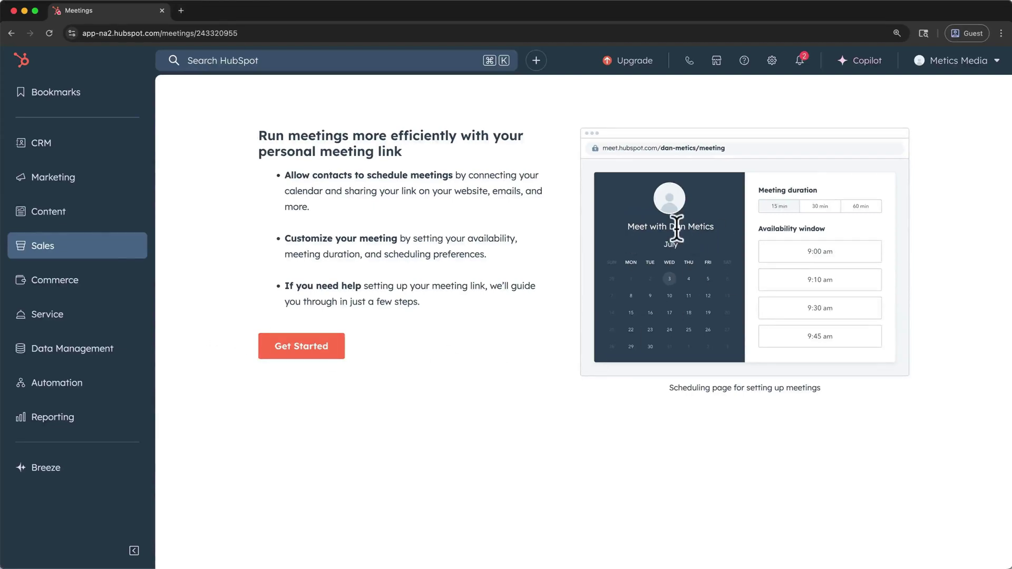
pyautogui.click(337, 350)
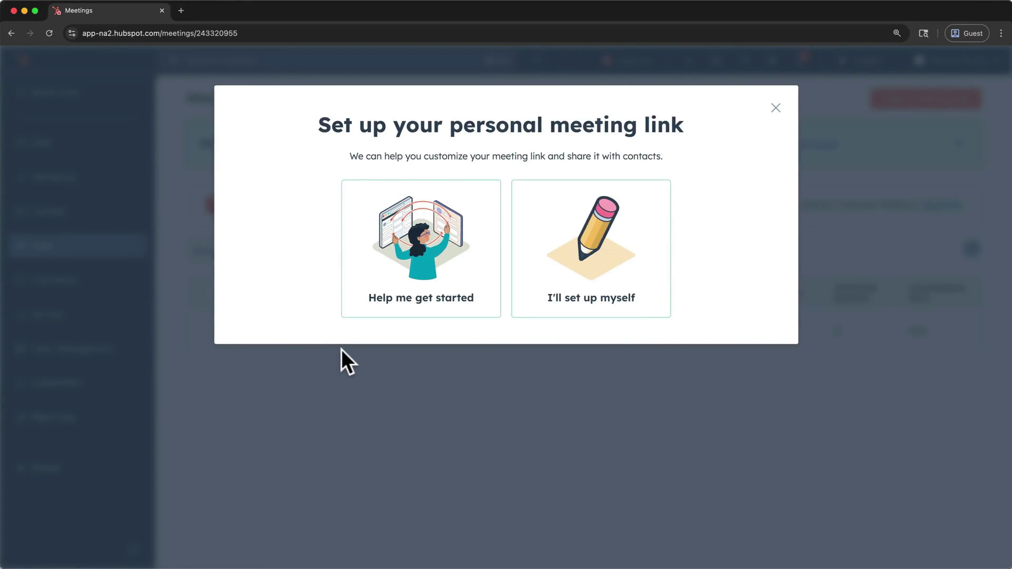
pyautogui.click(422, 309)
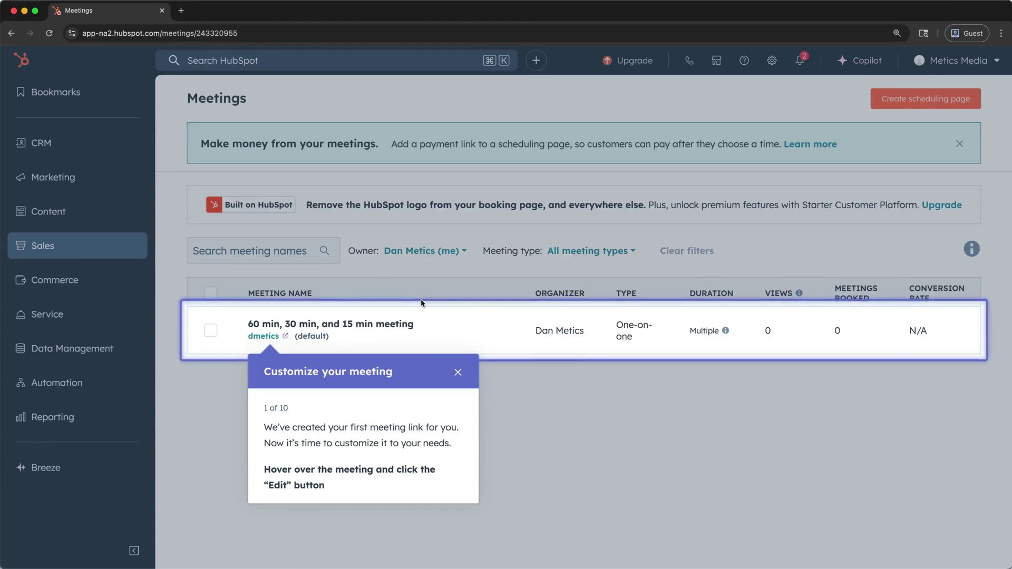
pyautogui.moveTo(418, 314)
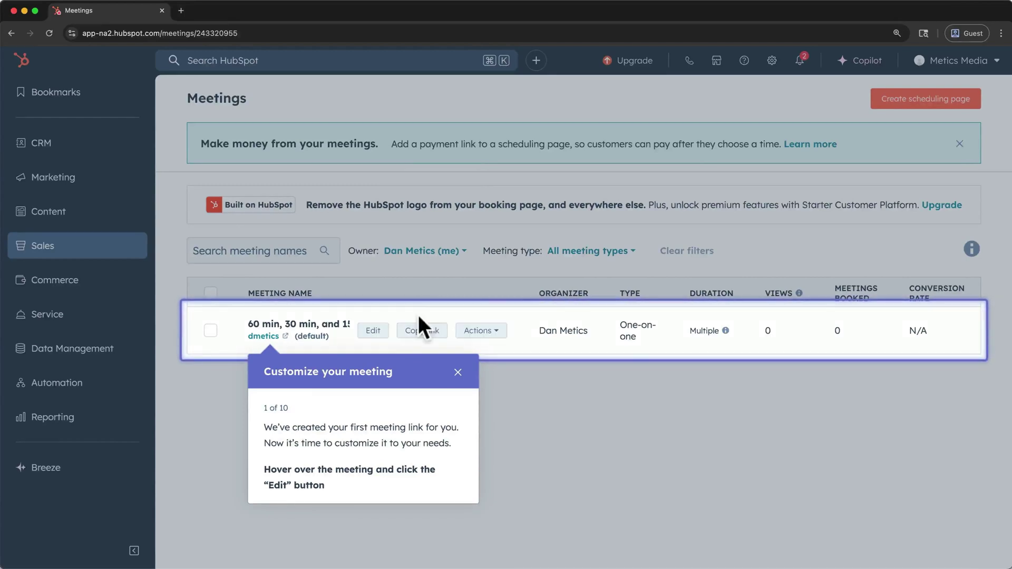
pyautogui.click(375, 332)
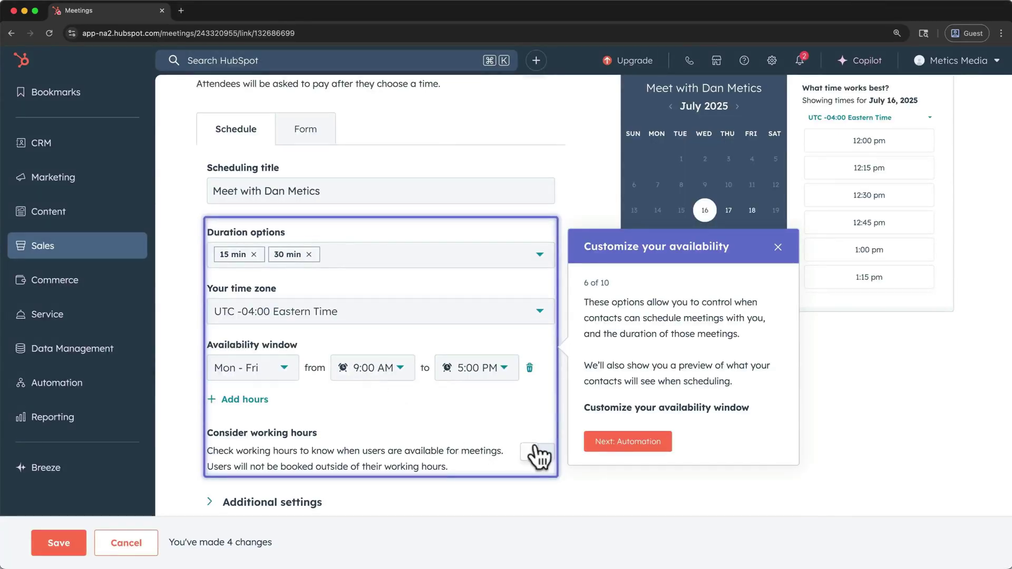
# - Enable the pre-meeting reminder email and preview July 18 booking times for the 30 min Chat link
pyautogui.click(598, 444)
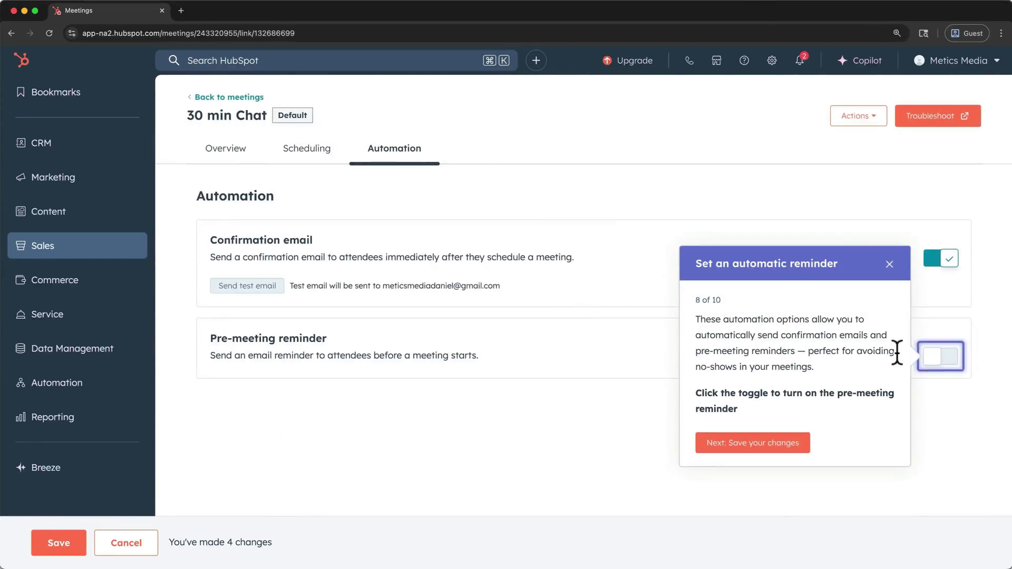
pyautogui.click(933, 358)
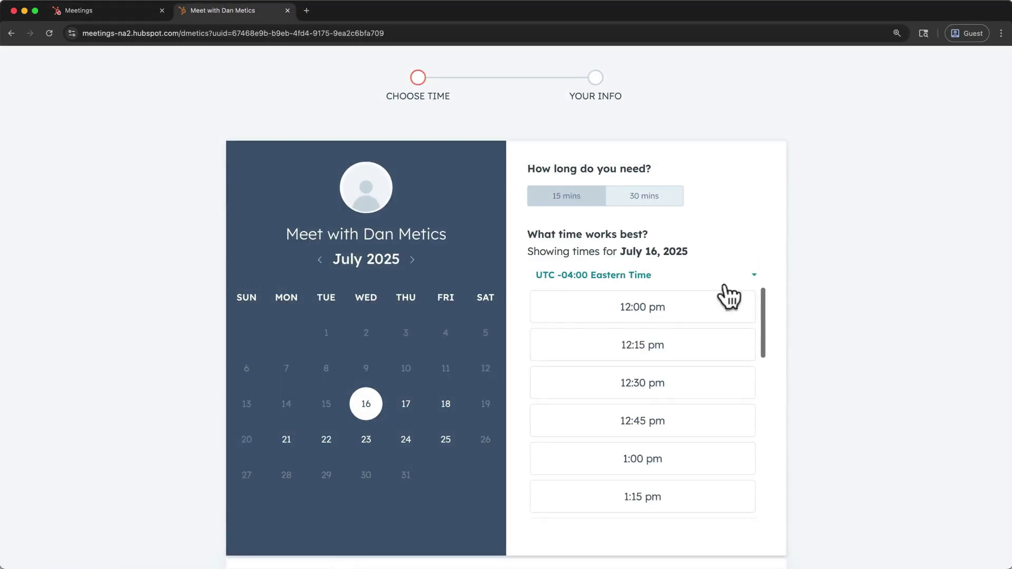
pyautogui.click(449, 405)
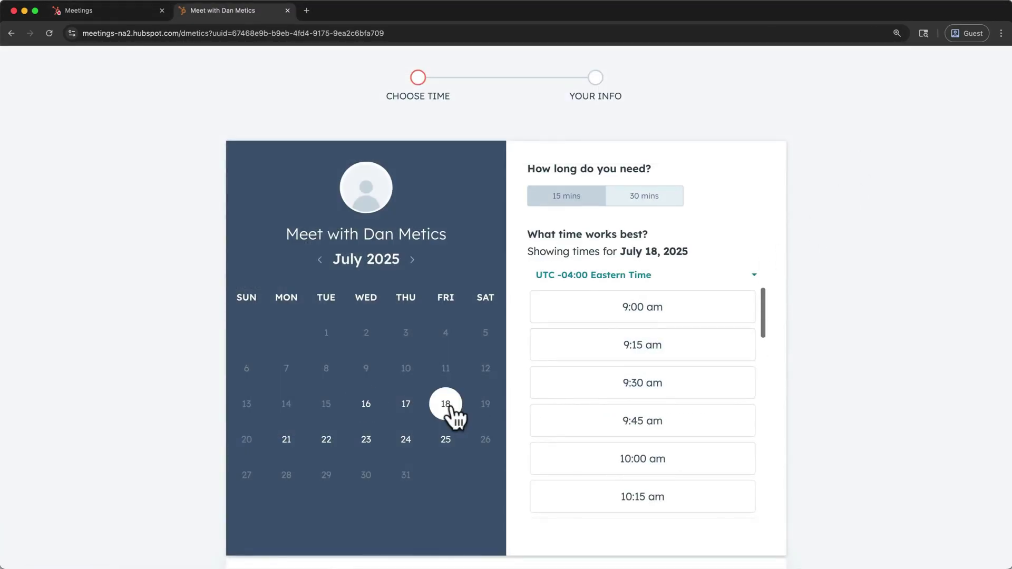
pyautogui.scroll(-1, 566, 402)
pyautogui.scroll(-5, 568, 404)
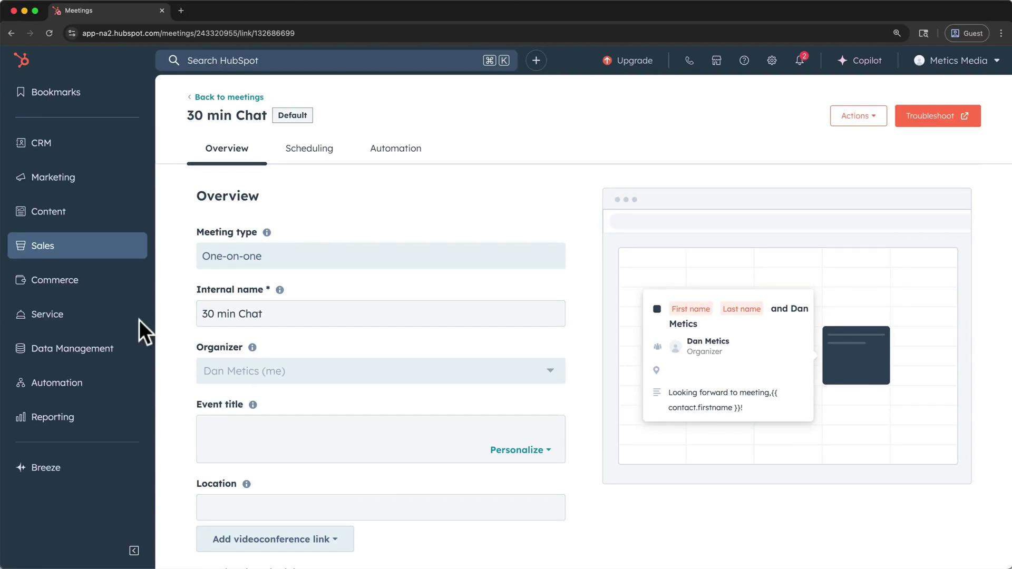
pyautogui.moveTo(63, 154)
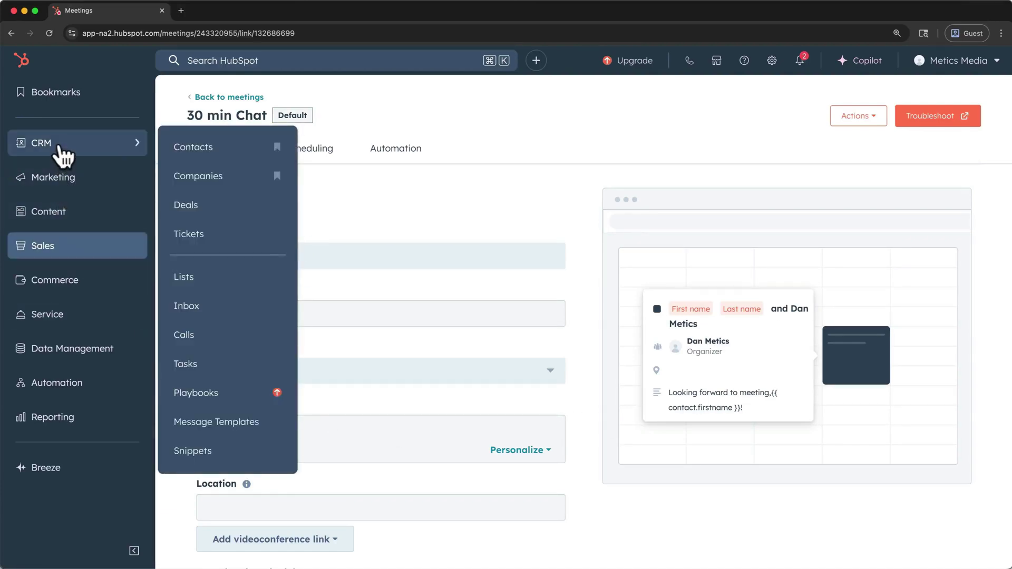
pyautogui.click(196, 205)
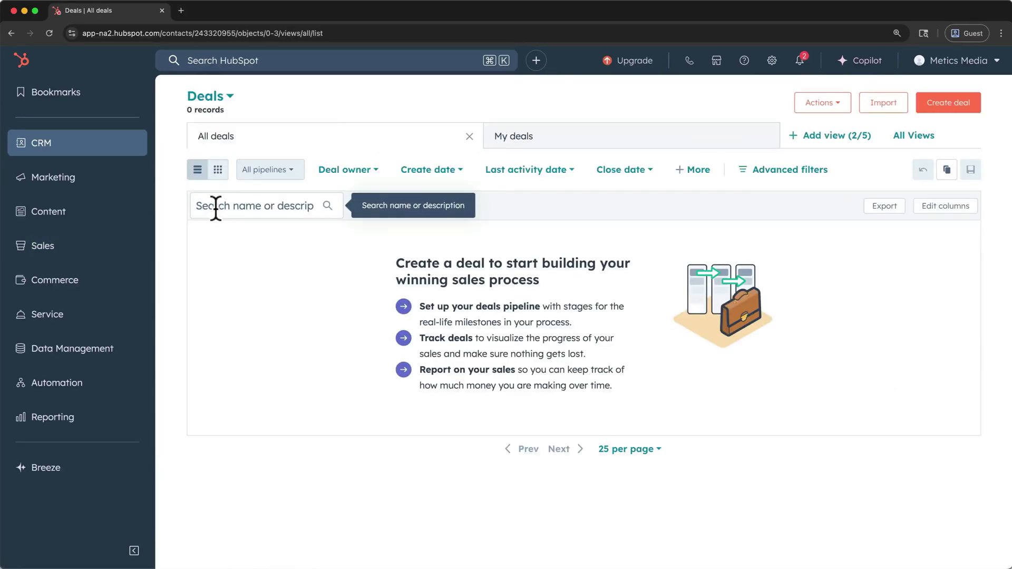
pyautogui.click(930, 103)
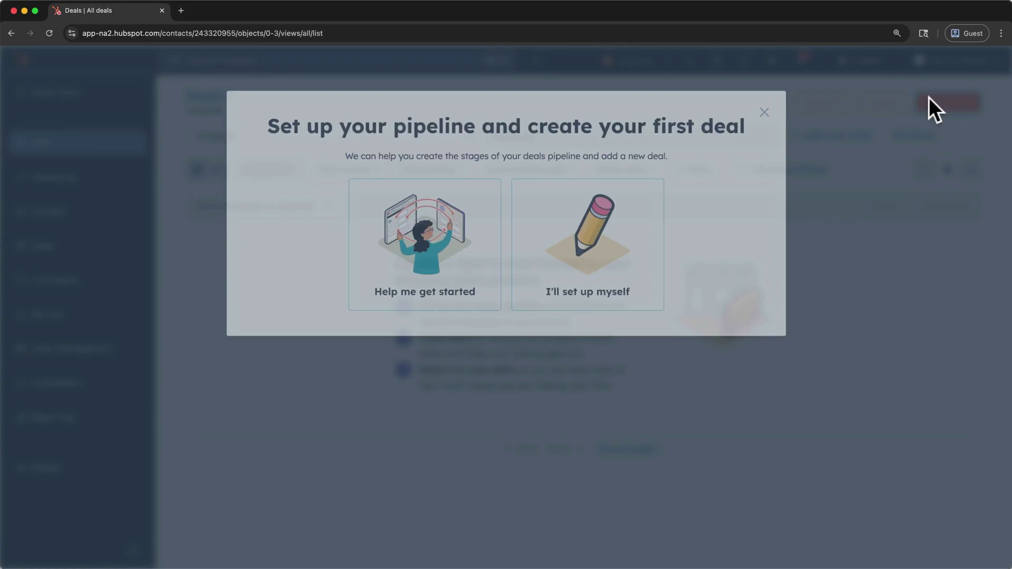
pyautogui.click(466, 291)
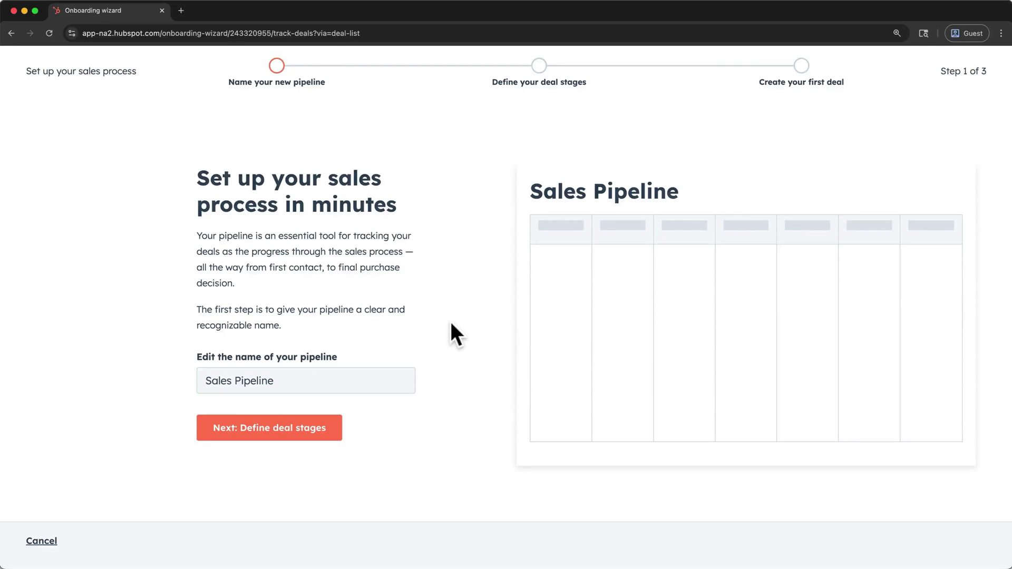
# - Leave the pipeline name as Sales Pipeline and advance to step 2, deal stages
pyautogui.click(389, 381)
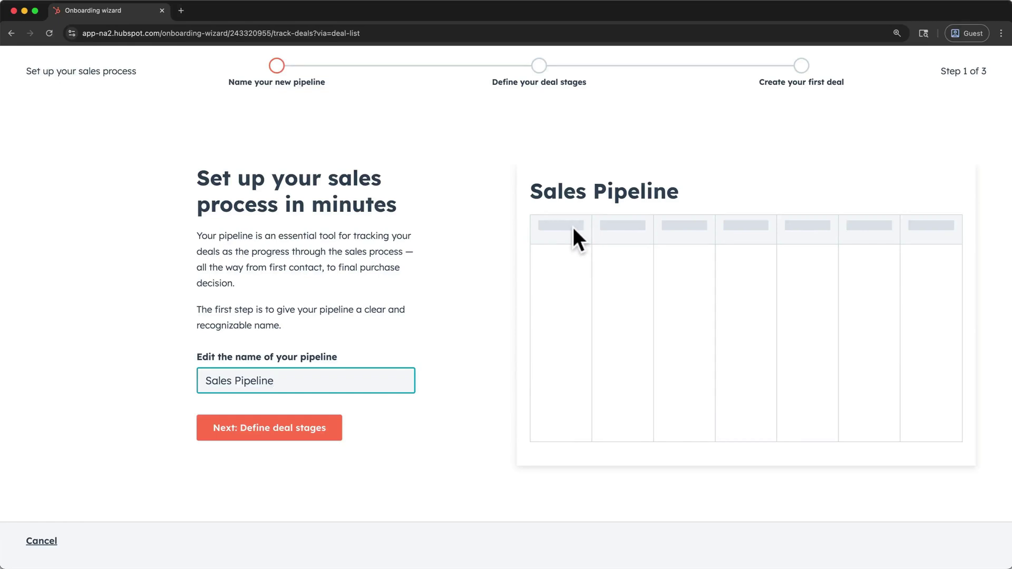
pyautogui.click(333, 428)
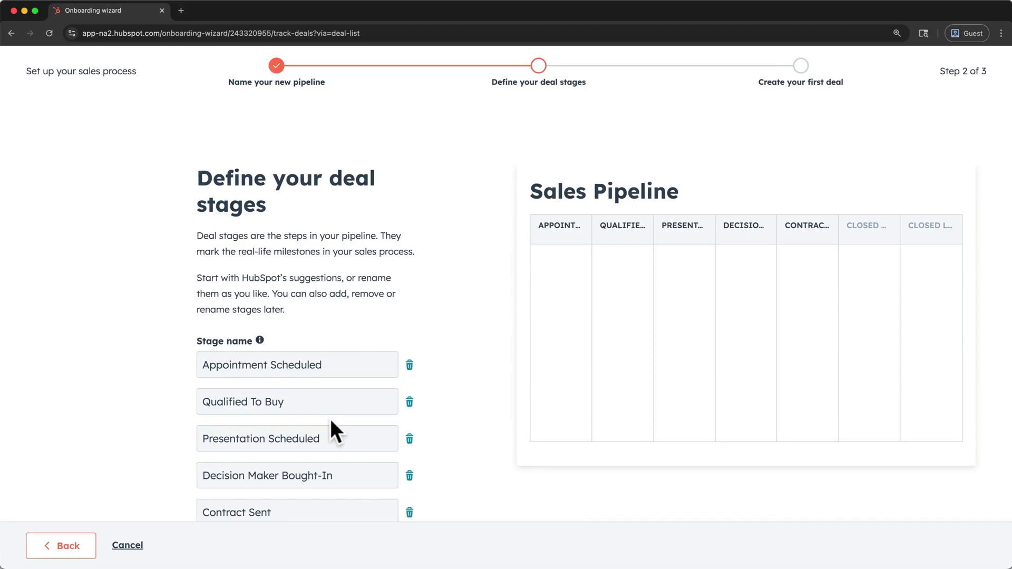
# - Rename Qualified To Buy to Qualified and delete the Presentation Scheduled and Decision Maker Bought-In stages
pyautogui.click(309, 402)
pyautogui.press('BackSpace')
pyautogui.press('BackSpace')
pyautogui.press('BackSpace')
pyautogui.press('BackSpace')
pyautogui.press('BackSpace')
pyautogui.press('BackSpace')
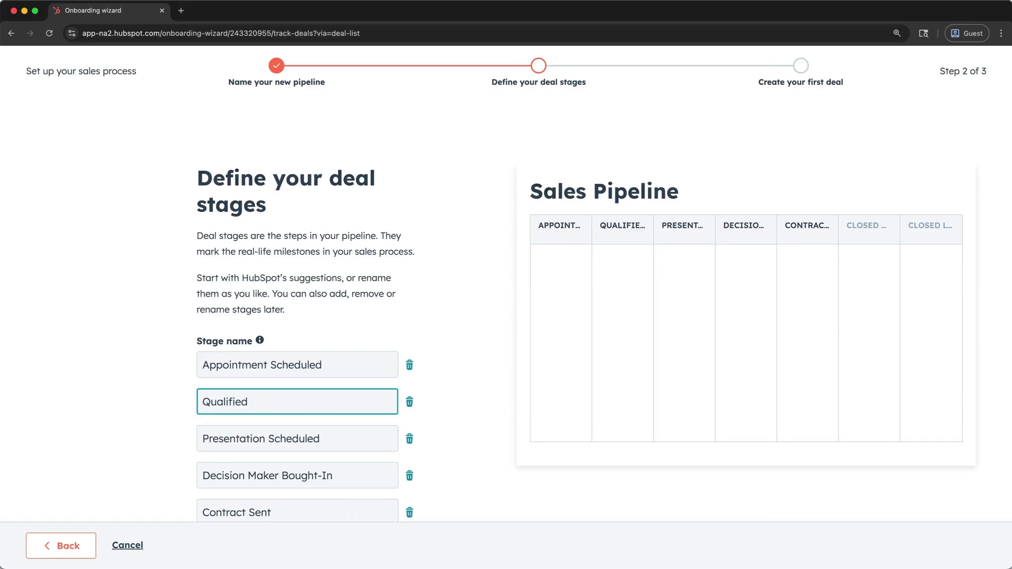
pyautogui.scroll(-3, 301, 445)
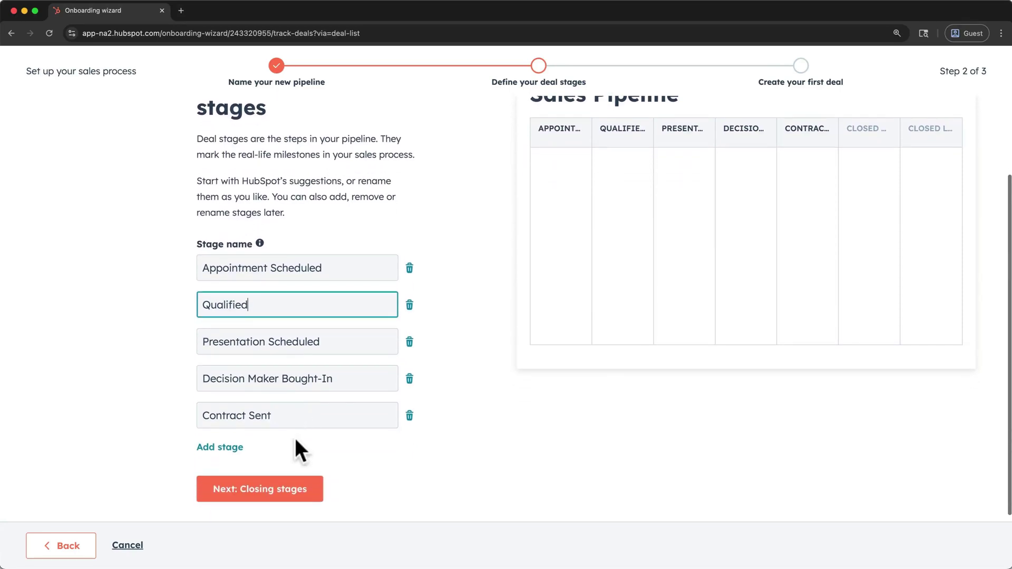
pyautogui.click(235, 448)
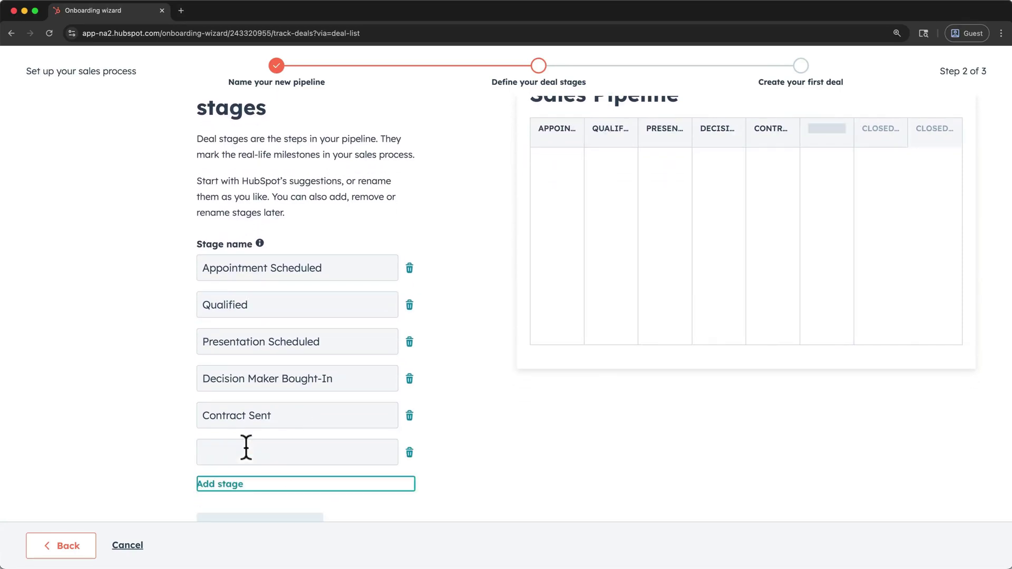
pyautogui.click(409, 452)
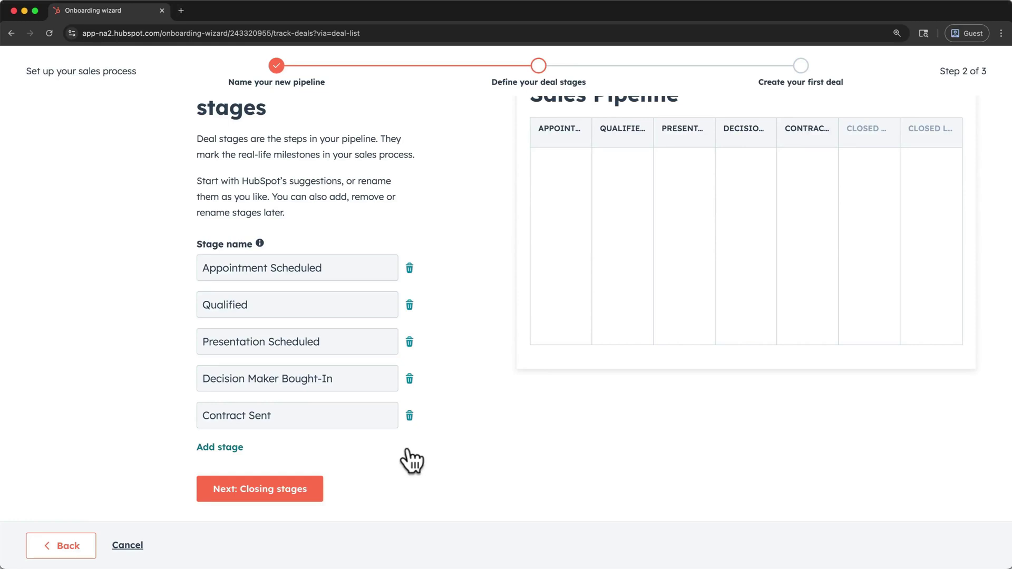
pyautogui.click(409, 342)
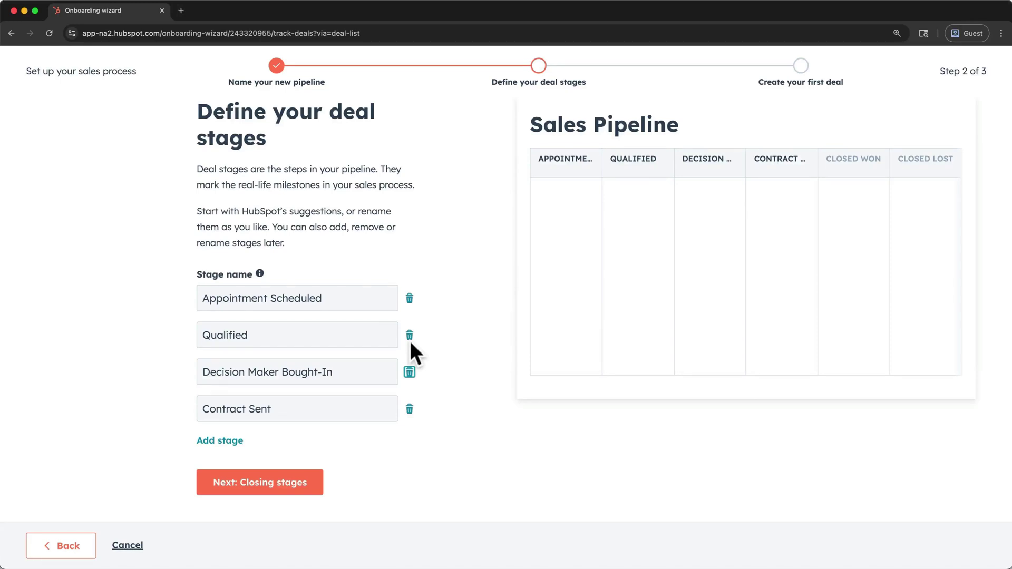
pyautogui.click(409, 372)
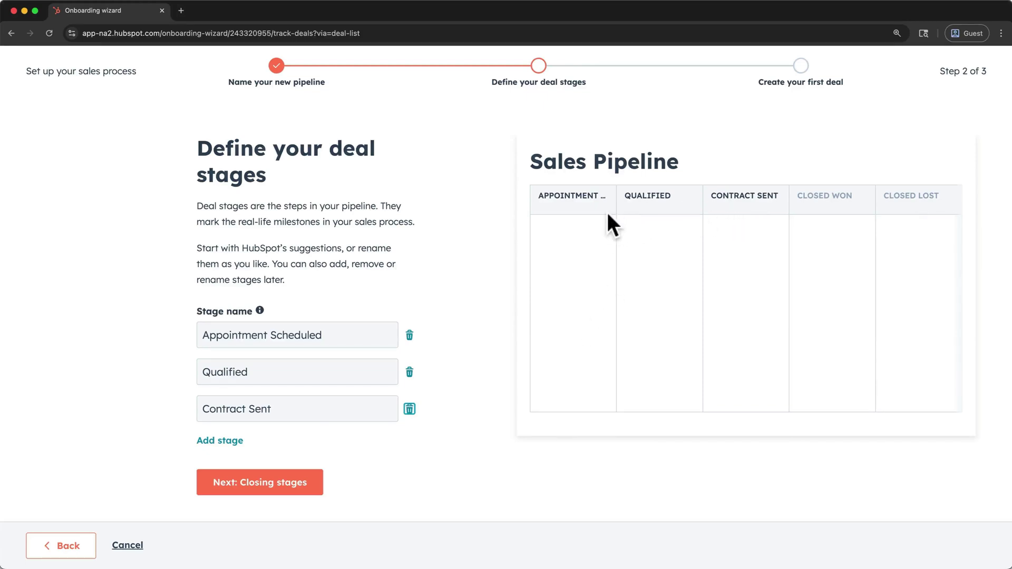
# - Rename the closing stages Closed Won and Closed Lost to Won and Lost
pyautogui.click(310, 484)
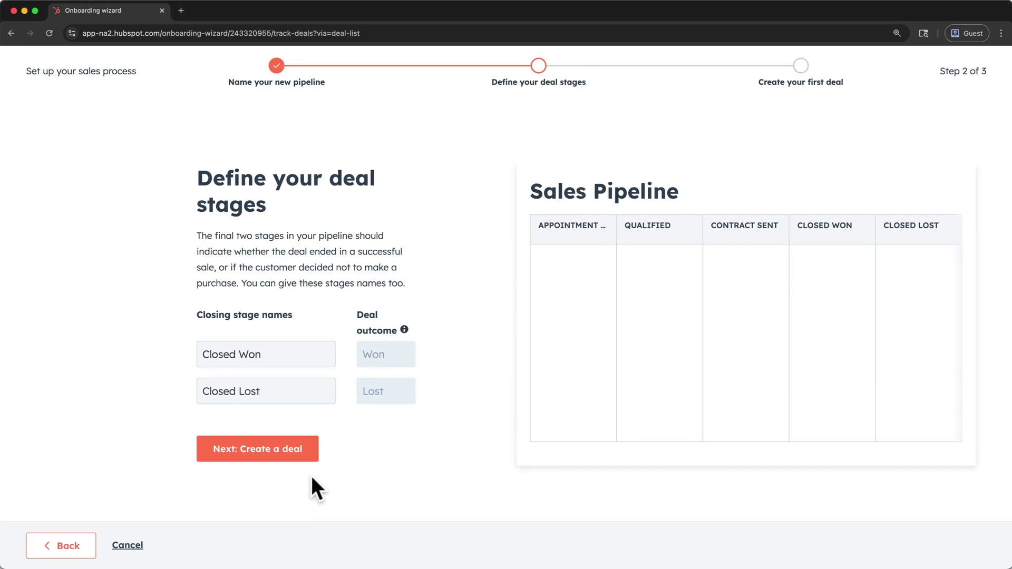
pyautogui.doubleClick(253, 354)
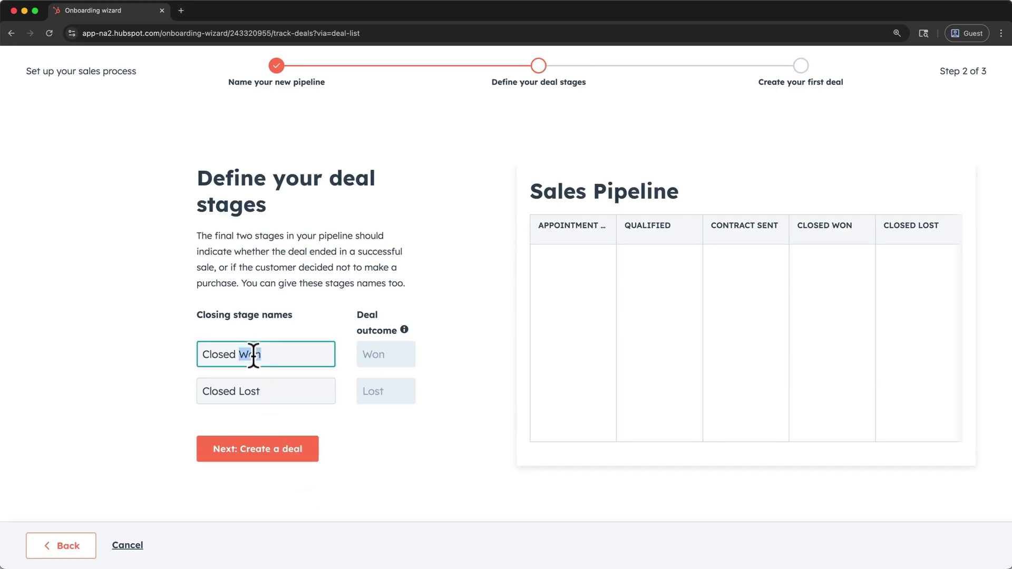
pyautogui.doubleClick(248, 391)
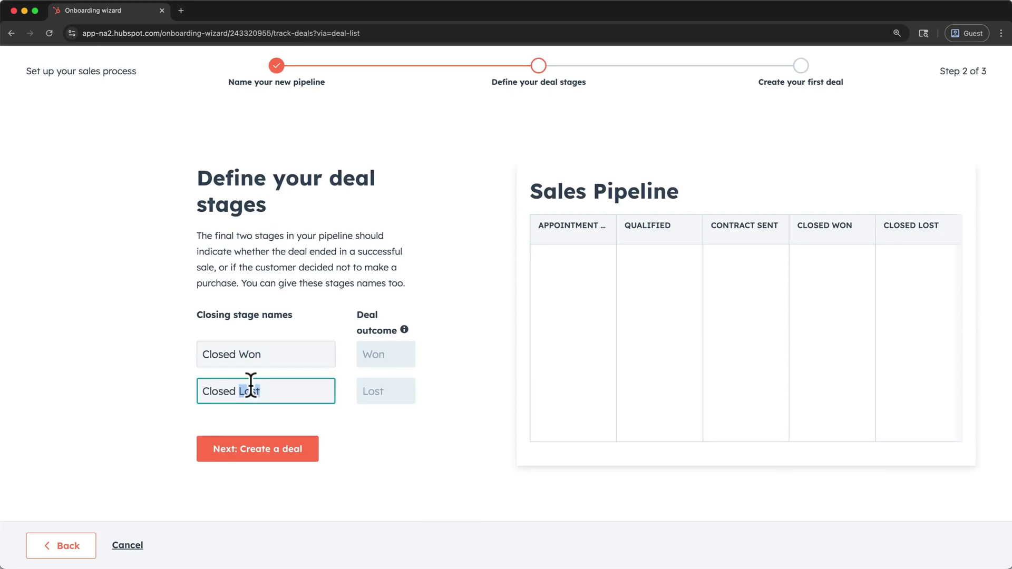
pyautogui.moveTo(240, 354); pyautogui.dragTo(199, 352)
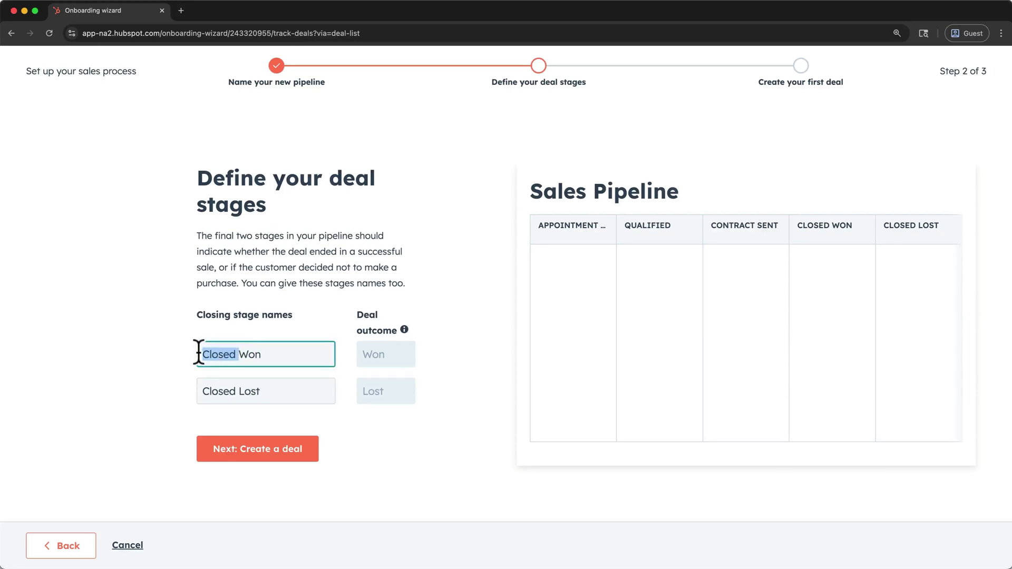
pyautogui.press('BackSpace')
pyautogui.moveTo(239, 391); pyautogui.dragTo(188, 396)
pyautogui.press('BackSpace')
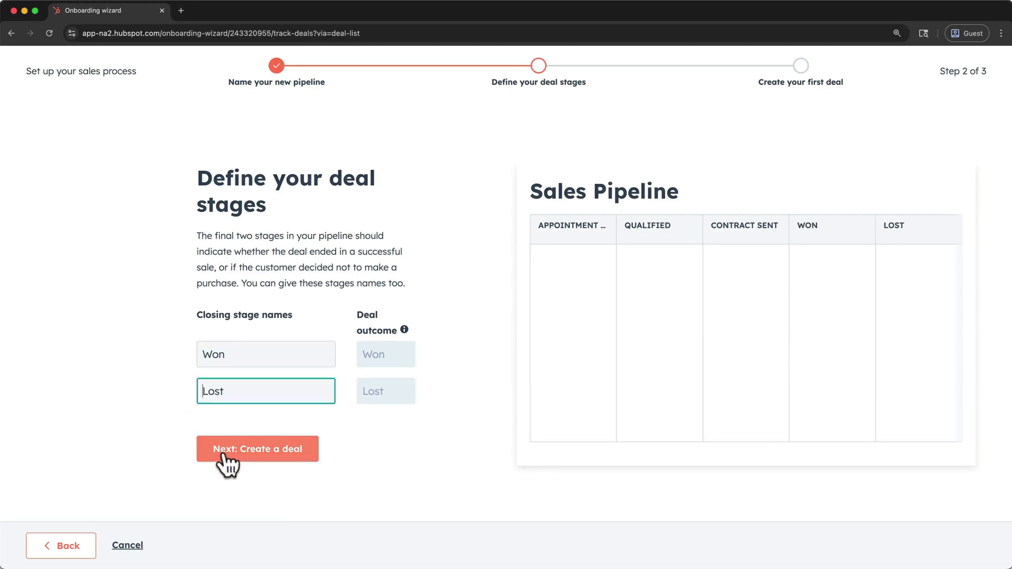
pyautogui.click(225, 453)
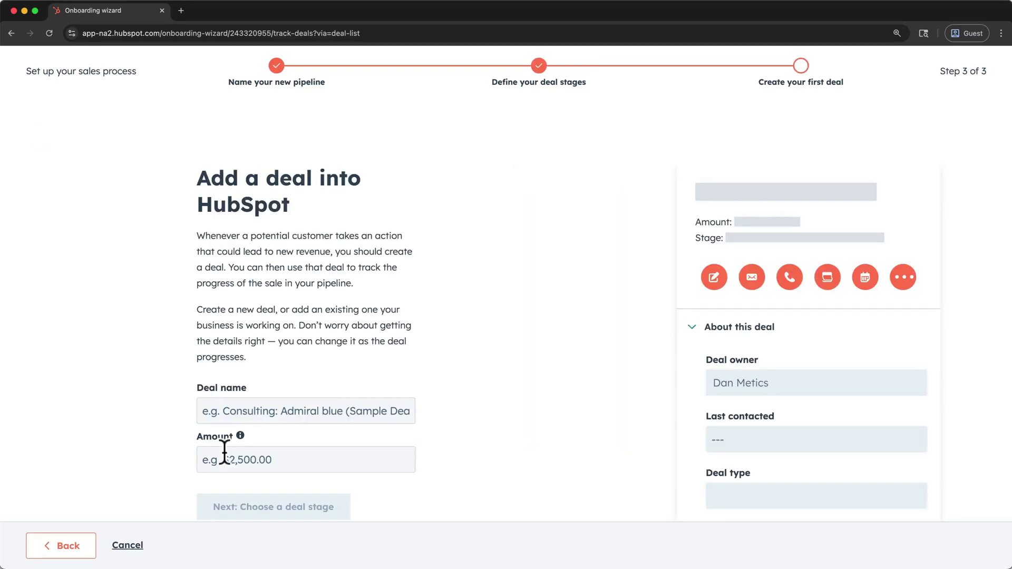
# - Enter the deal name 'Apex Media Group Sponsorship' with an amount of 10000
pyautogui.click(255, 412)
pyautogui.write('Apex Media Group Sponsorship')
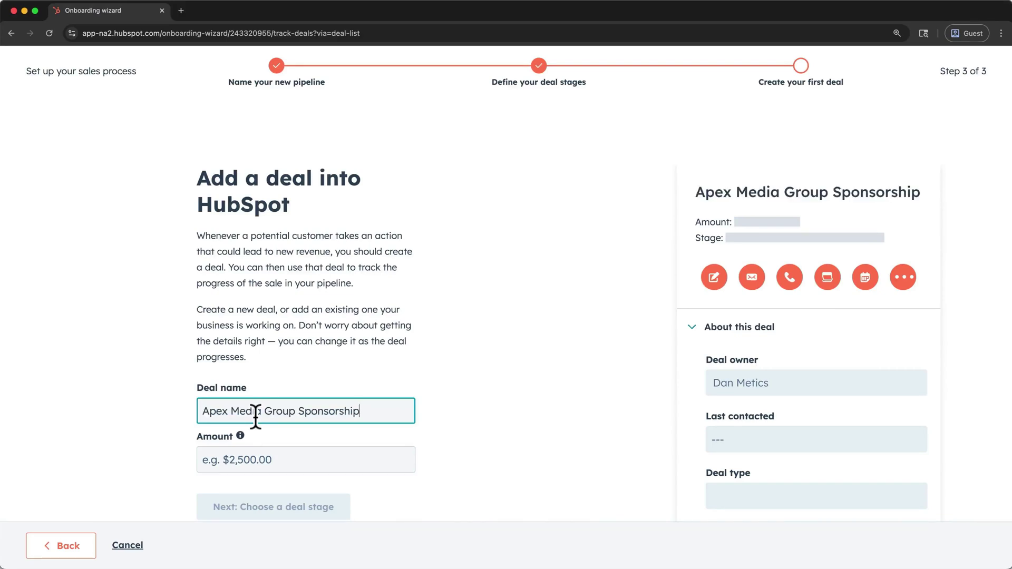
pyautogui.click(249, 452)
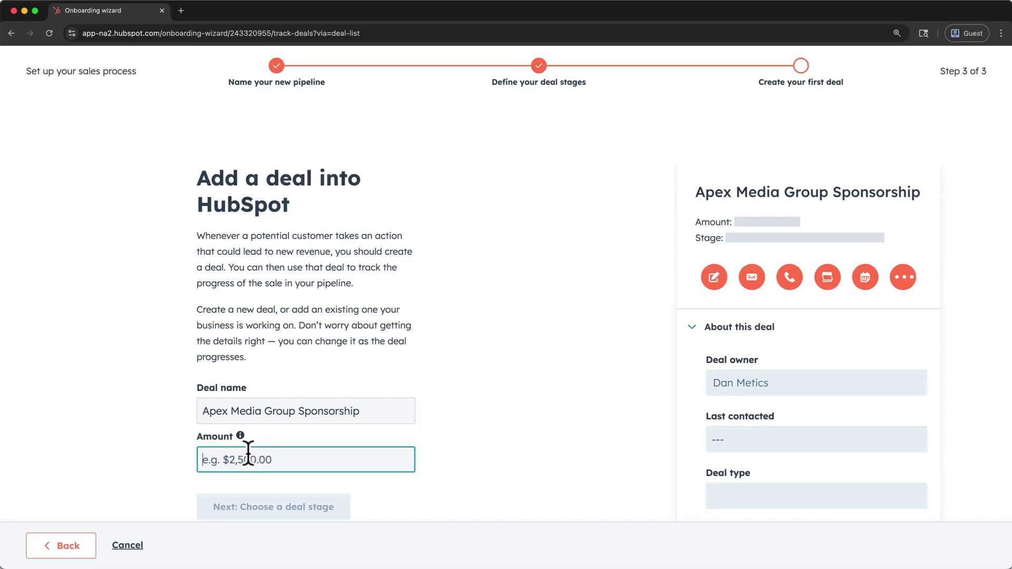
pyautogui.write('10000')
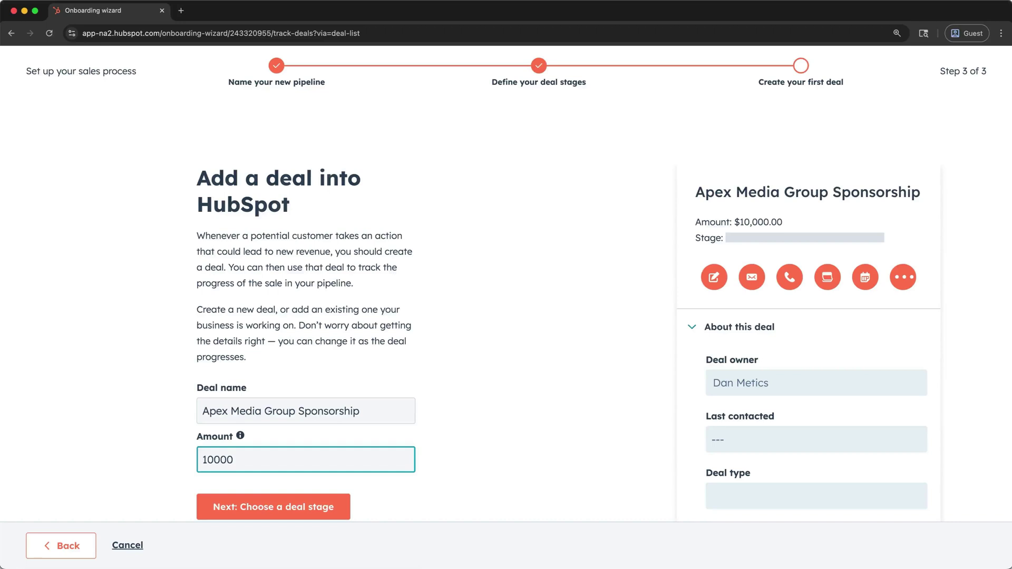
# - Place the deal in the Appointment Scheduled stage and finish the pipeline setup
pyautogui.click(279, 511)
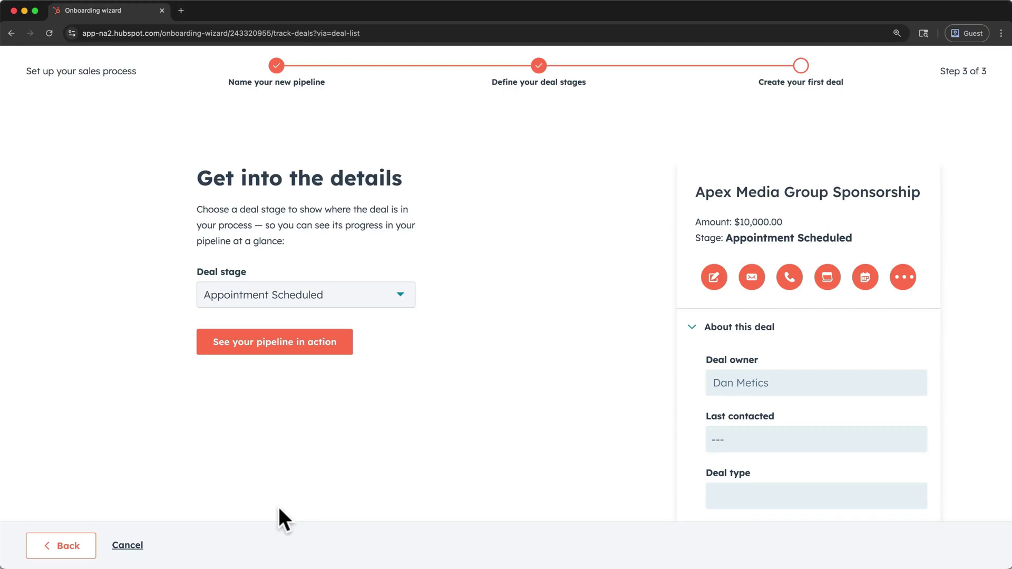
pyautogui.click(366, 300)
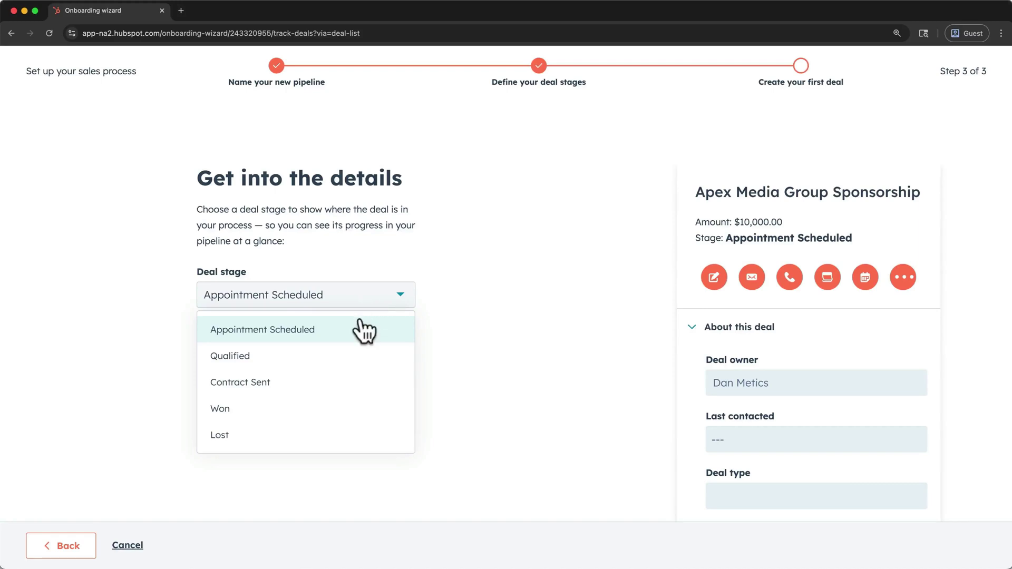
pyautogui.click(356, 322)
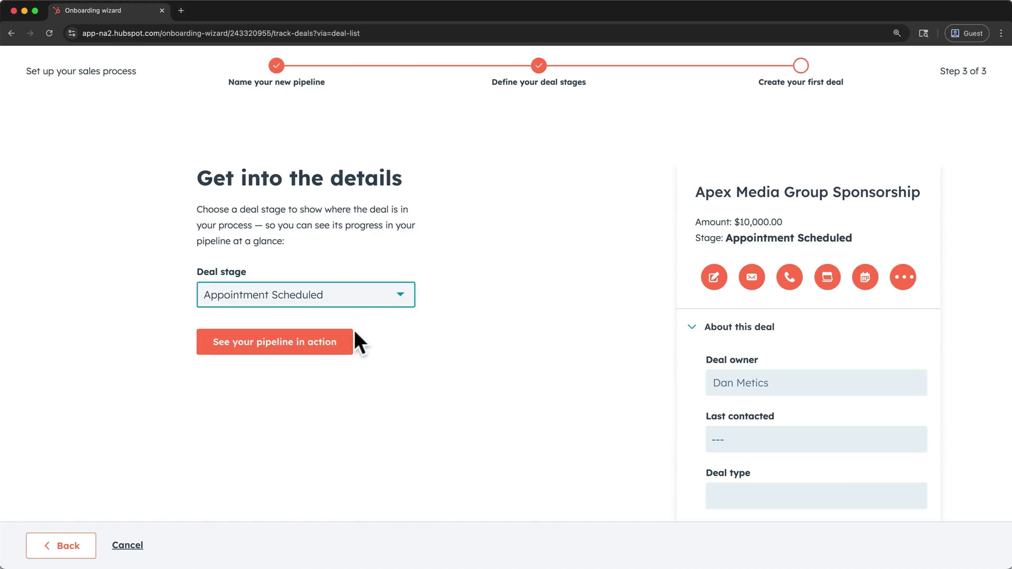
pyautogui.click(346, 342)
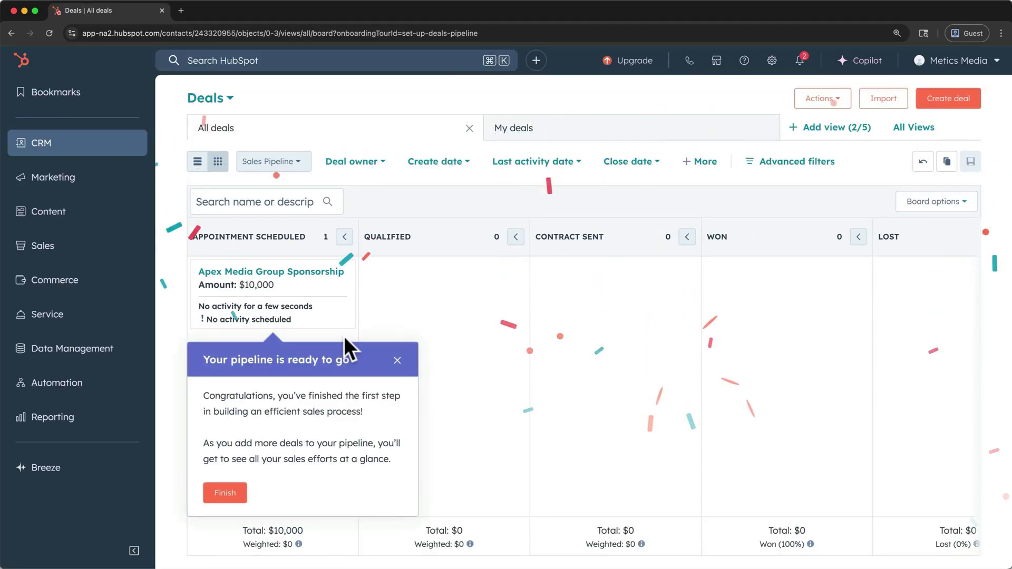
pyautogui.click(225, 495)
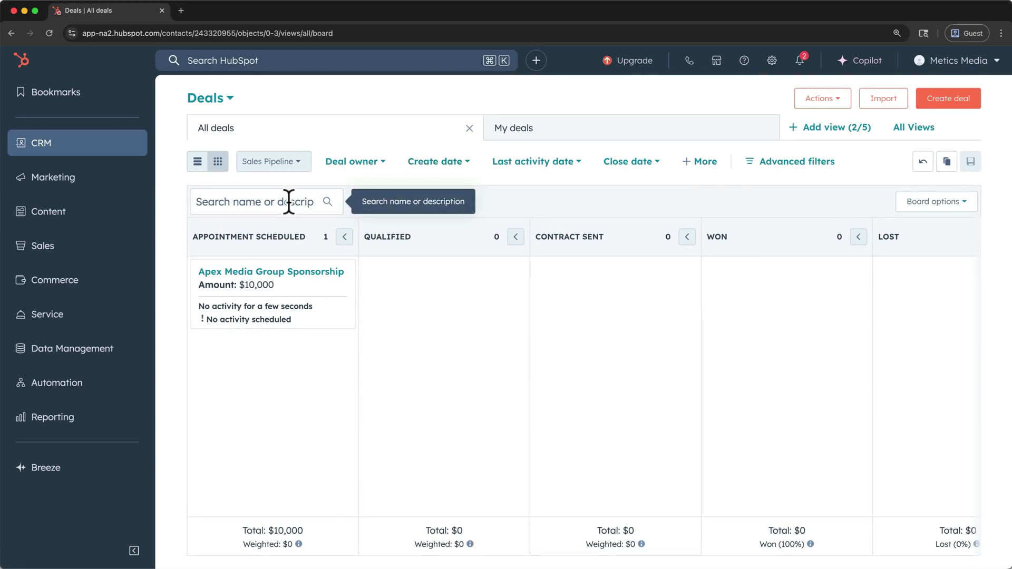
# - Drag the Apex Media Group Sponsorship card into the Qualified column and open its deal record
pyautogui.click(344, 237)
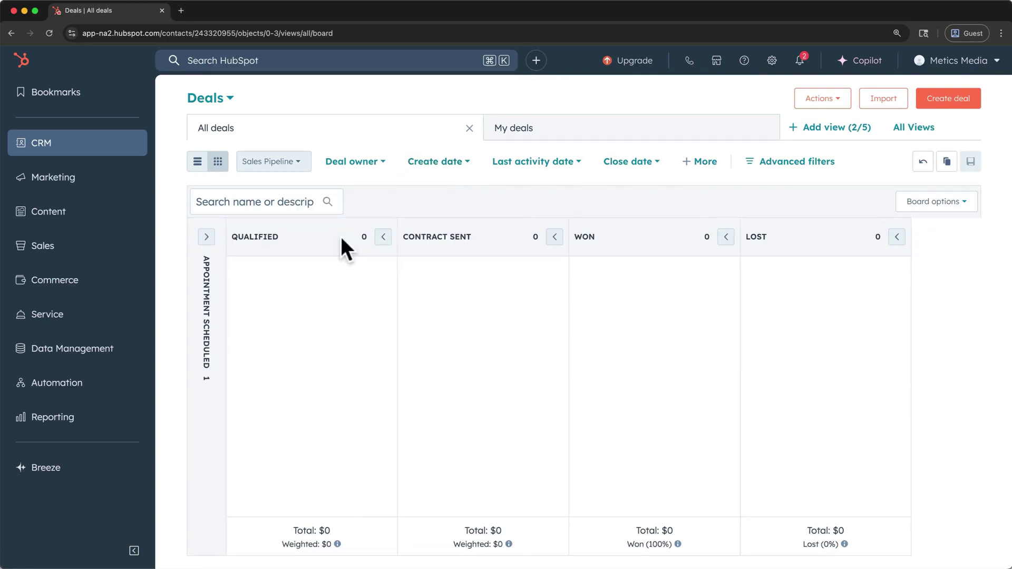
pyautogui.click(383, 237)
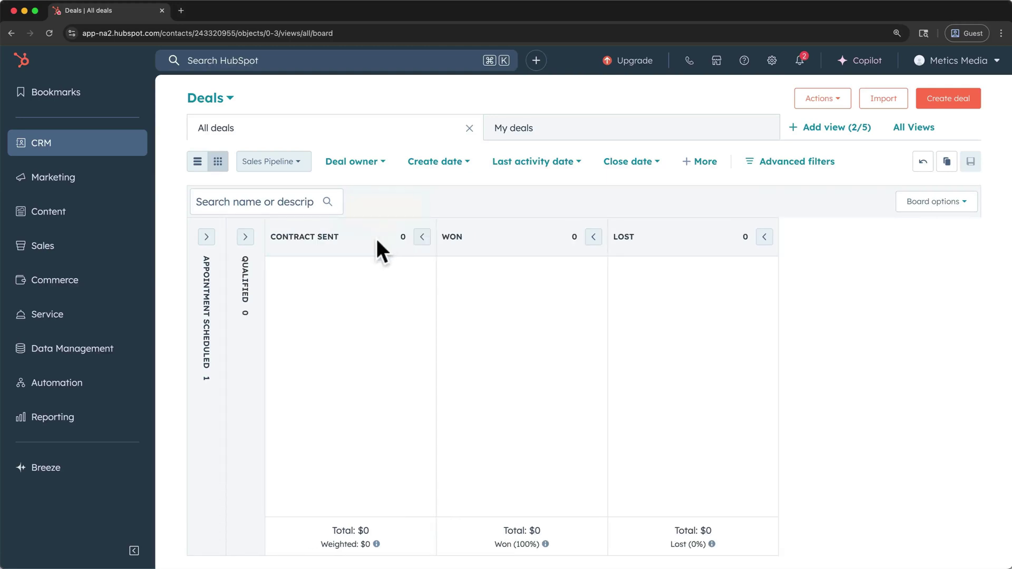
pyautogui.click(246, 237)
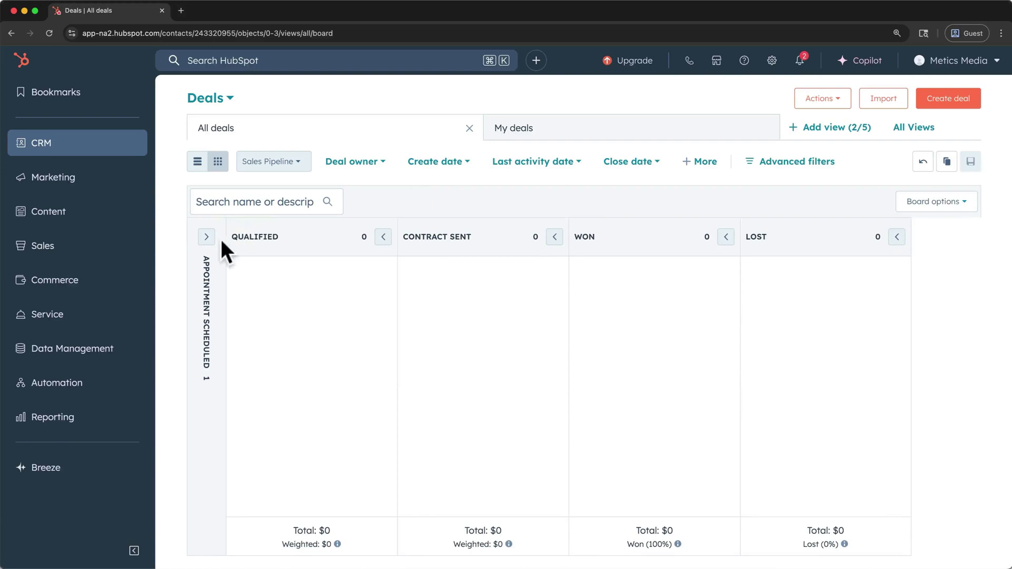
pyautogui.click(206, 236)
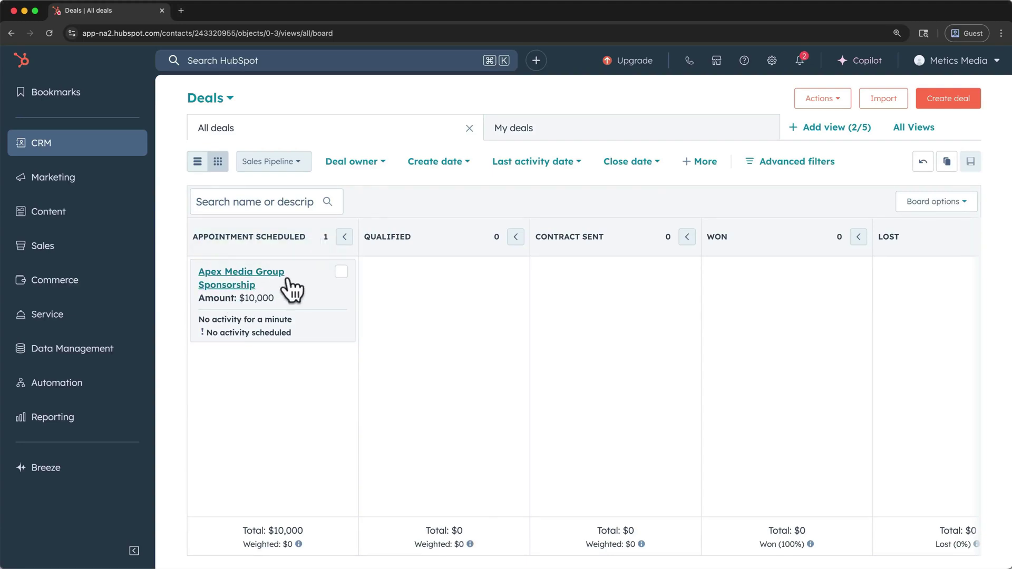
pyautogui.moveTo(293, 287); pyautogui.dragTo(435, 288)
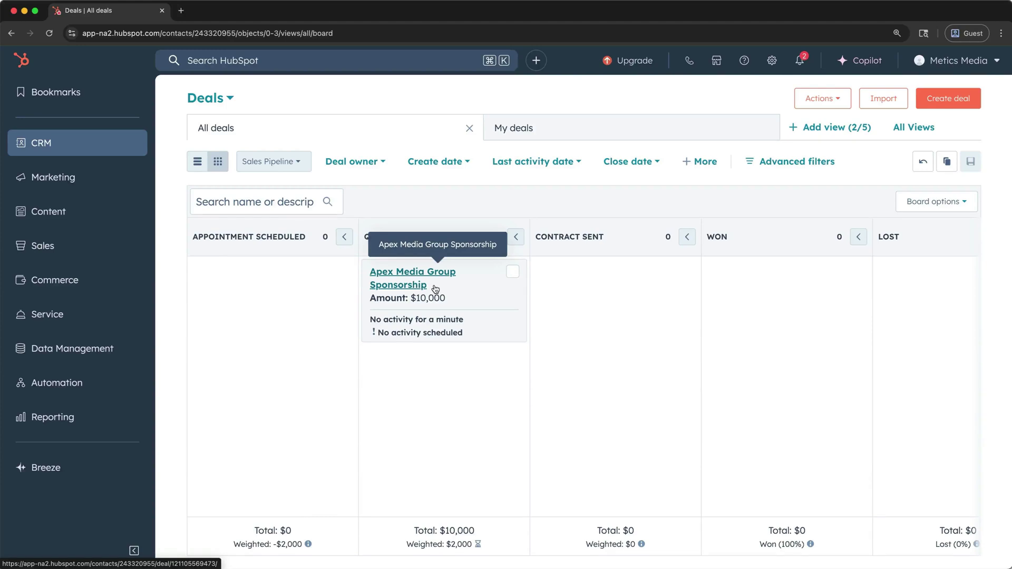
pyautogui.click(399, 275)
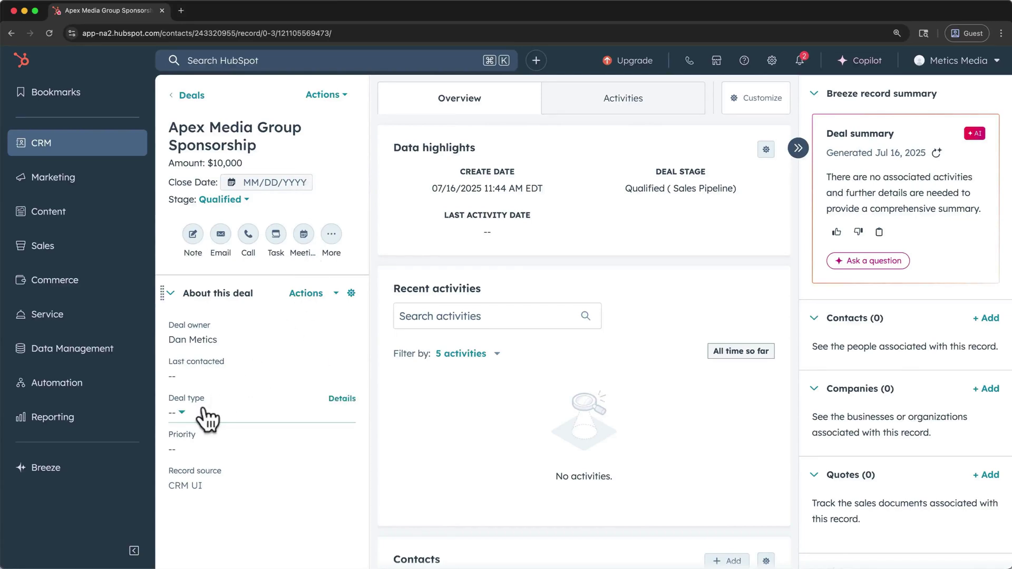
# - Set the deal type to New Business and associate an existing contact with the deal
pyautogui.click(190, 422)
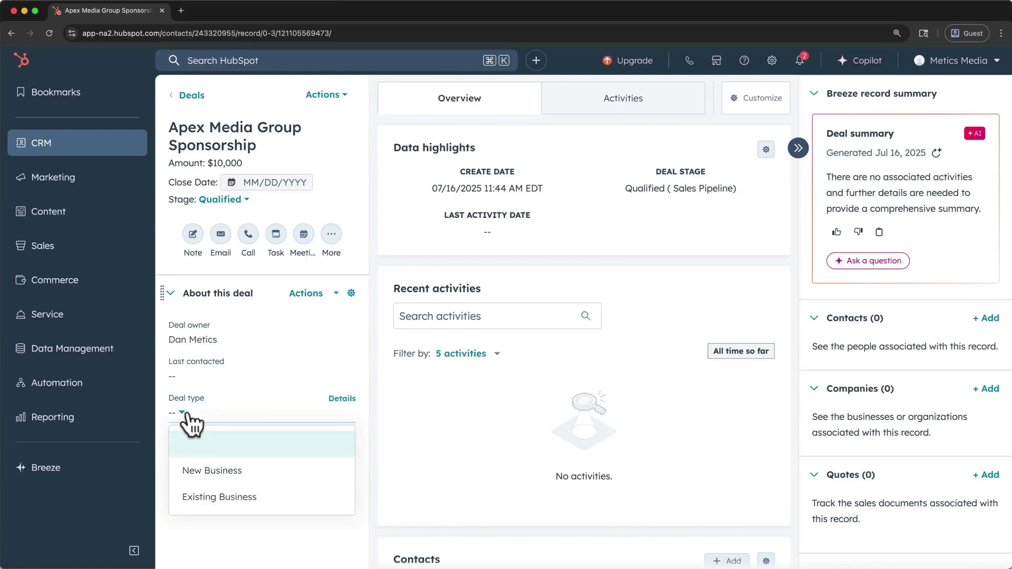
pyautogui.click(207, 470)
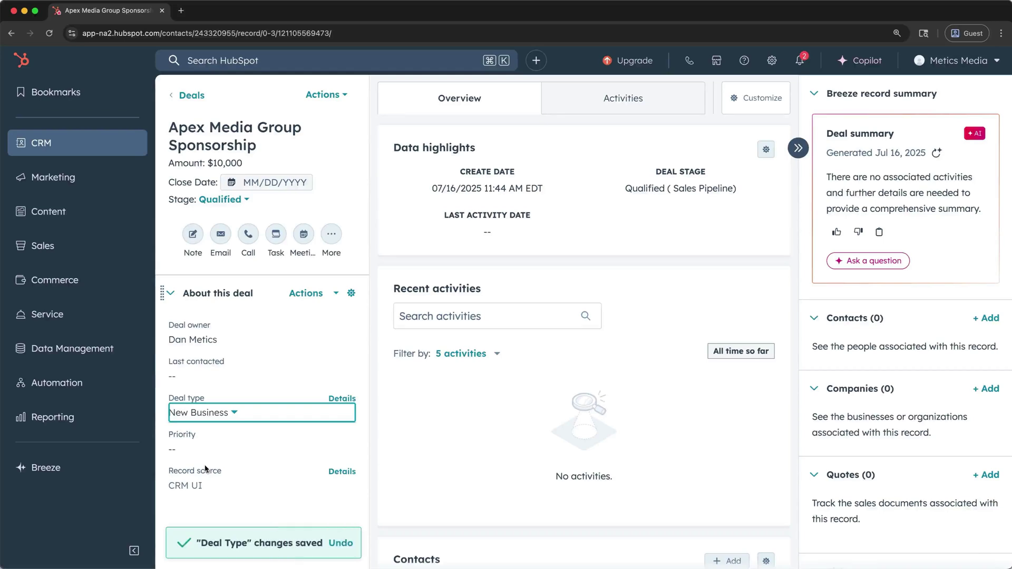
pyautogui.click(571, 118)
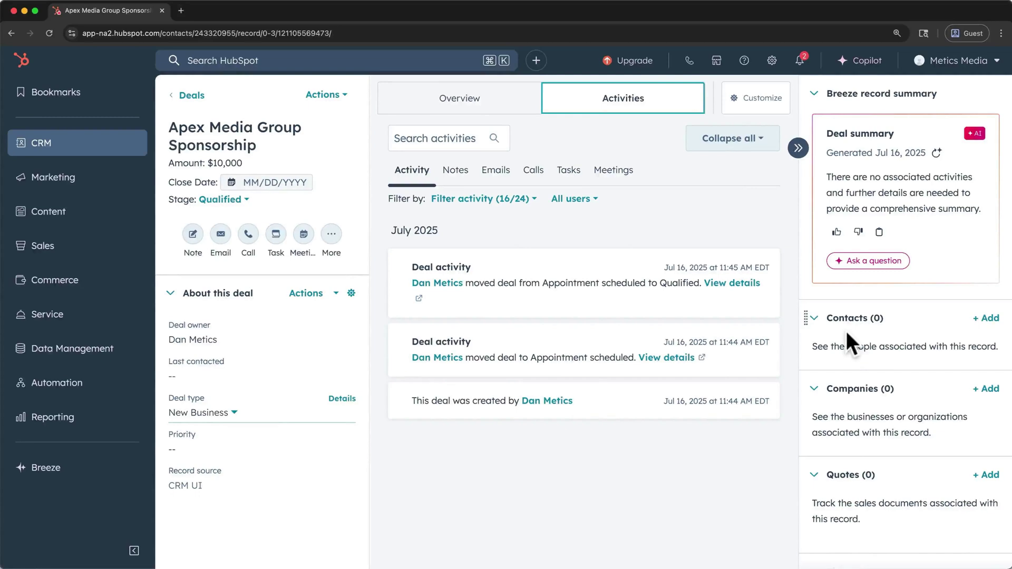
pyautogui.click(986, 319)
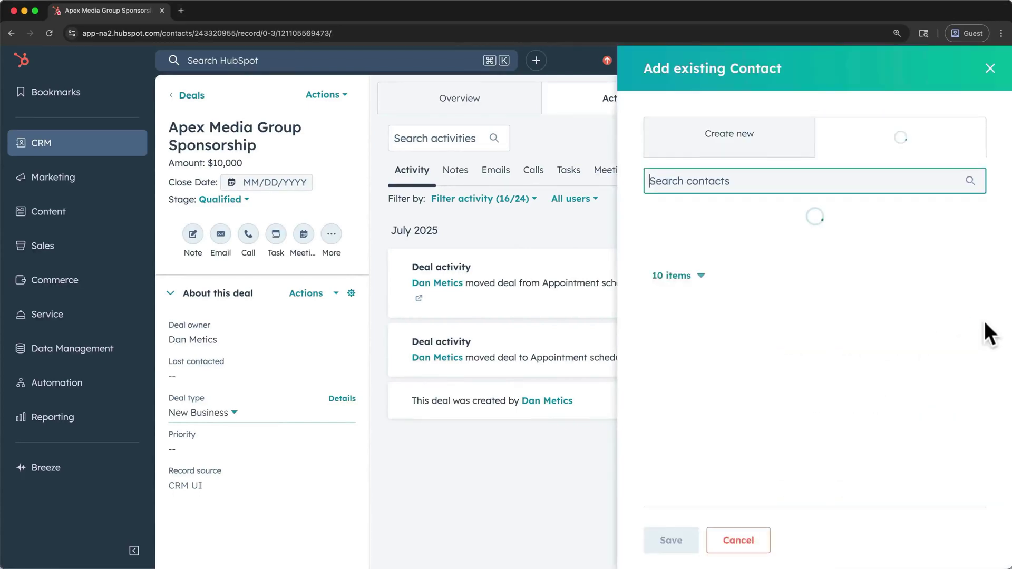
pyautogui.click(682, 387)
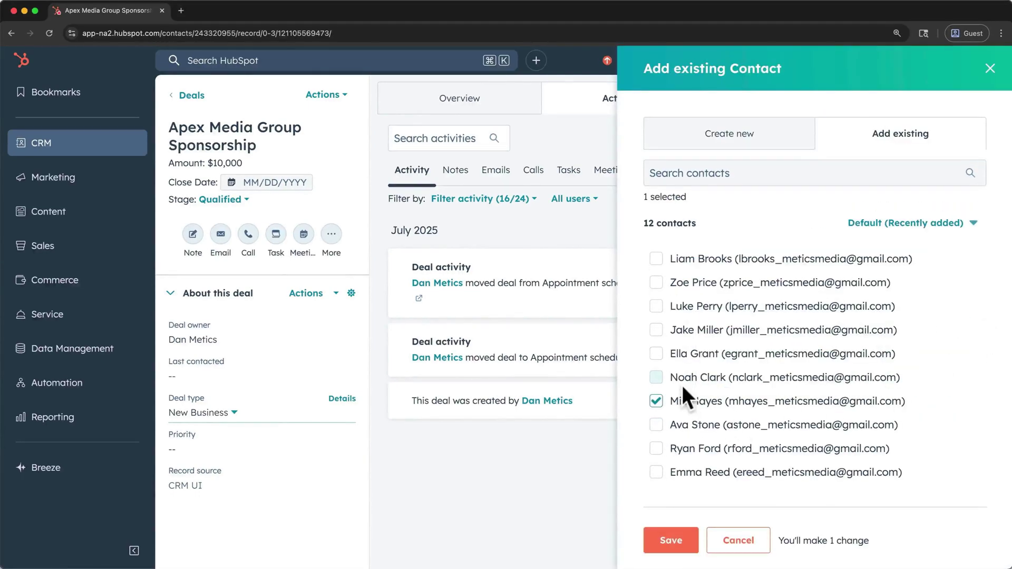
pyautogui.click(676, 541)
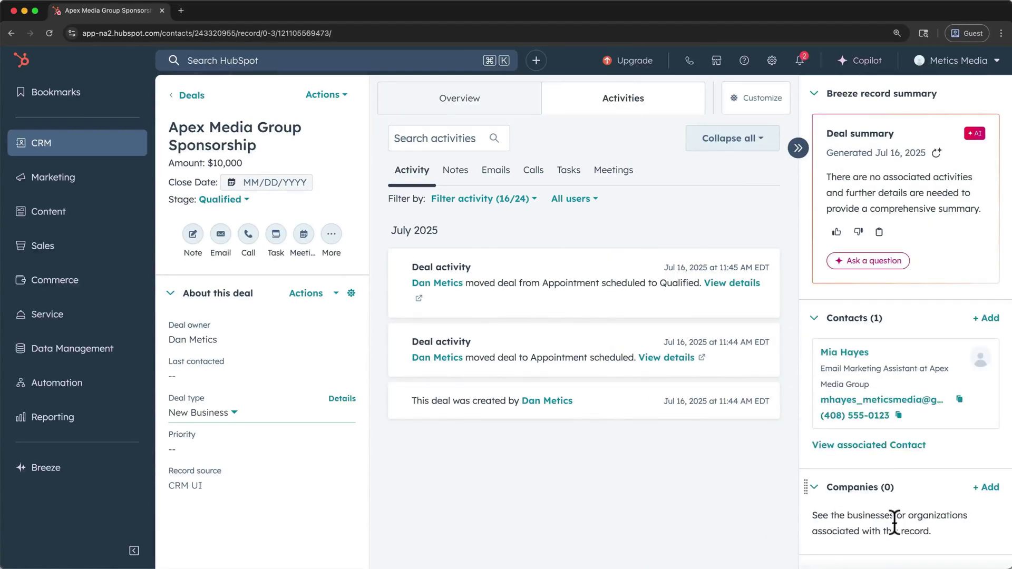
# - Associate the Apex Media Group company with the deal, then open the linked contact's record
pyautogui.click(976, 486)
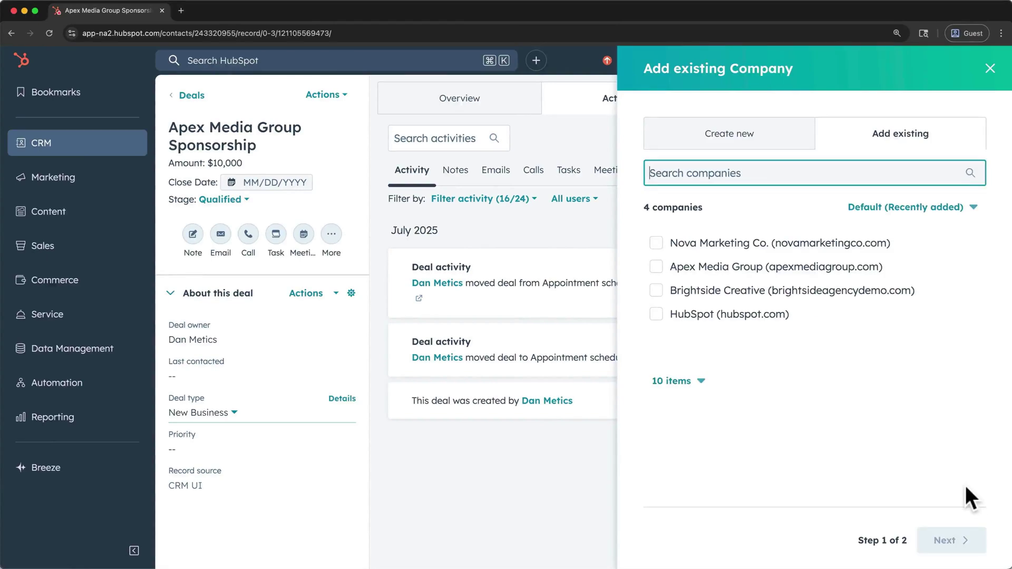
pyautogui.click(735, 267)
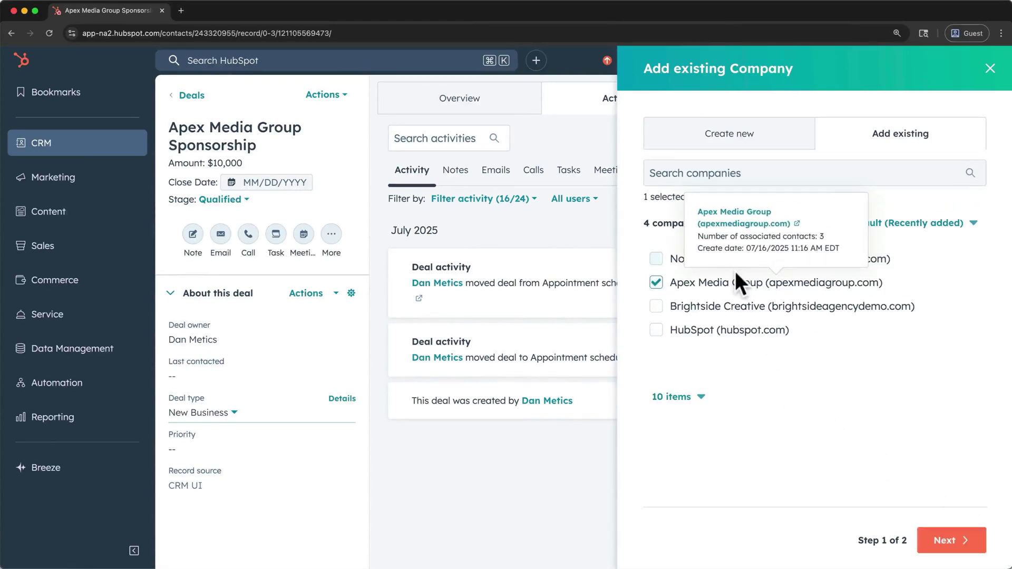
pyautogui.click(925, 533)
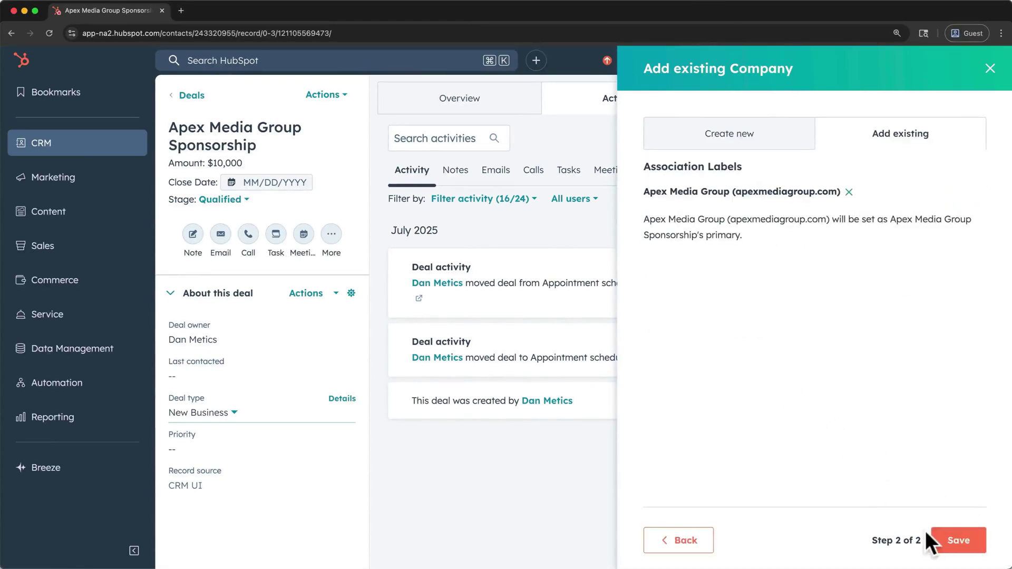
pyautogui.click(960, 542)
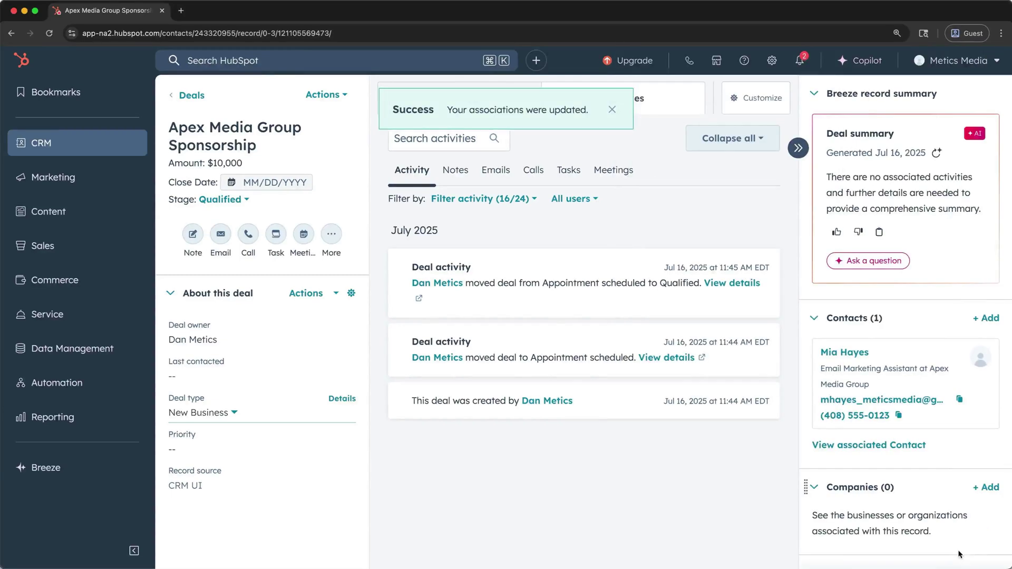
pyautogui.click(852, 353)
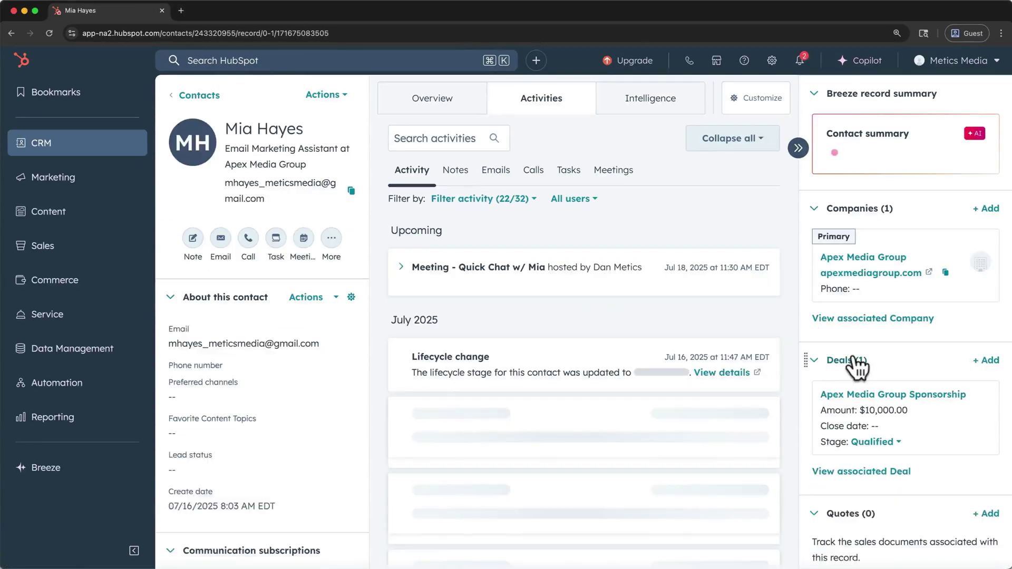
pyautogui.scroll(-2, 852, 354)
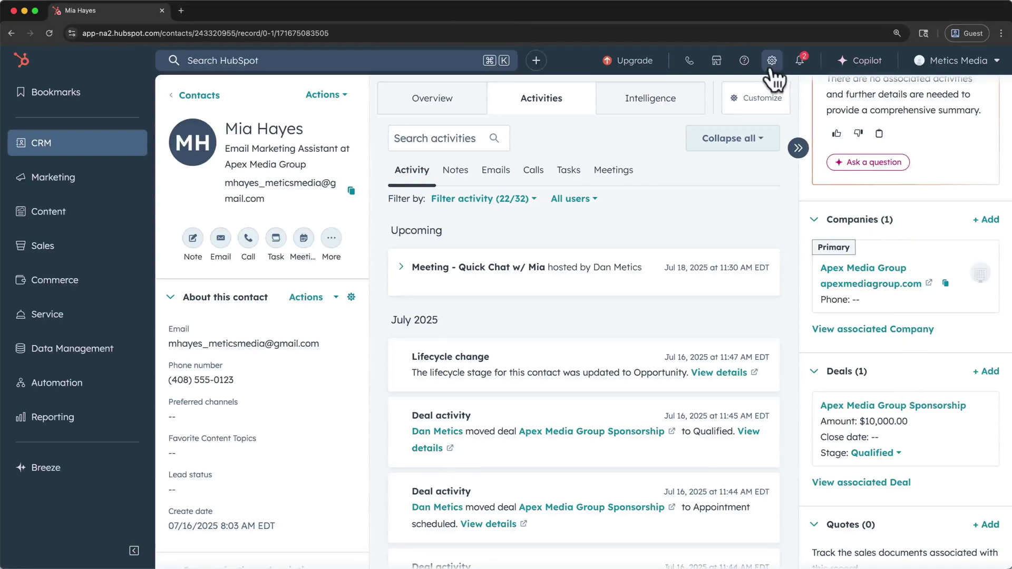
# - Go to Users & Teams in the account settings and start creating a new user
pyautogui.click(771, 67)
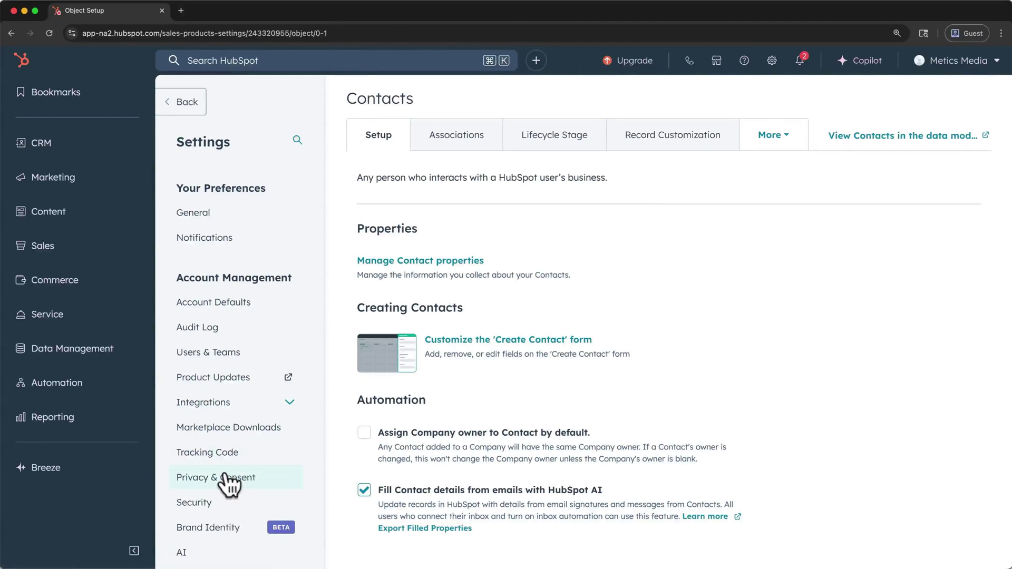
pyautogui.click(133, 551)
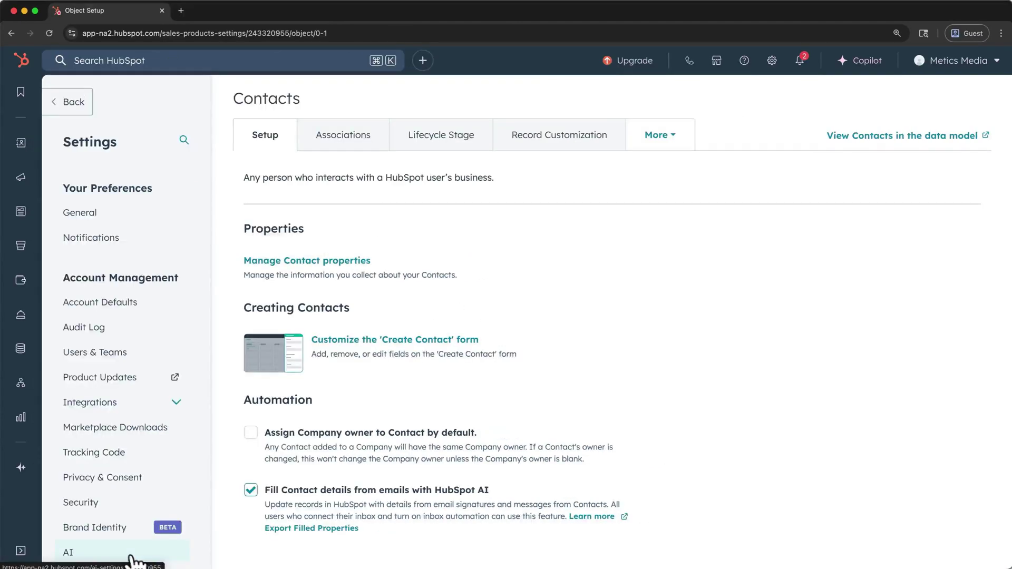
pyautogui.click(101, 354)
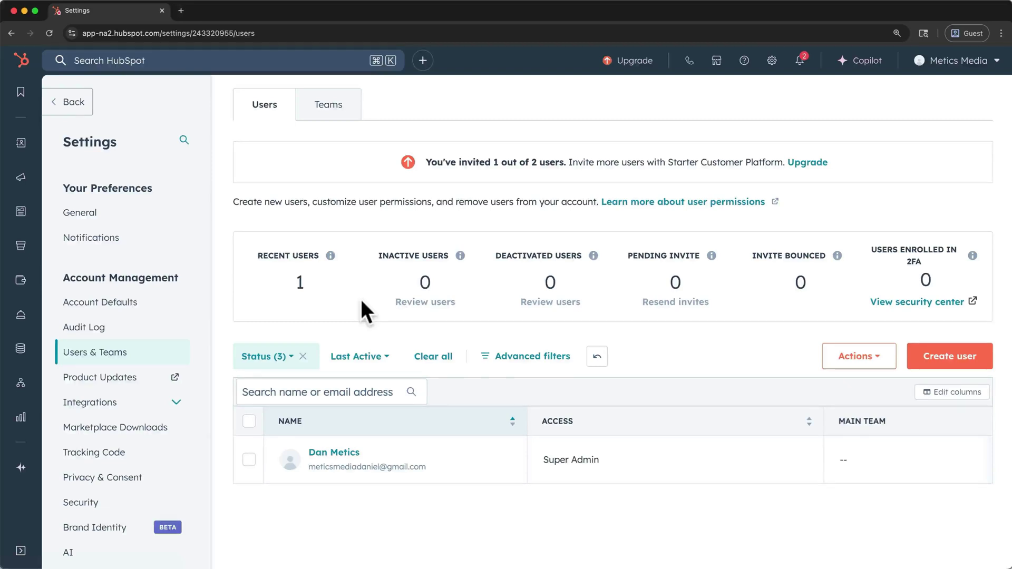
pyautogui.moveTo(496, 471)
pyautogui.hscroll(10, 496, 470)
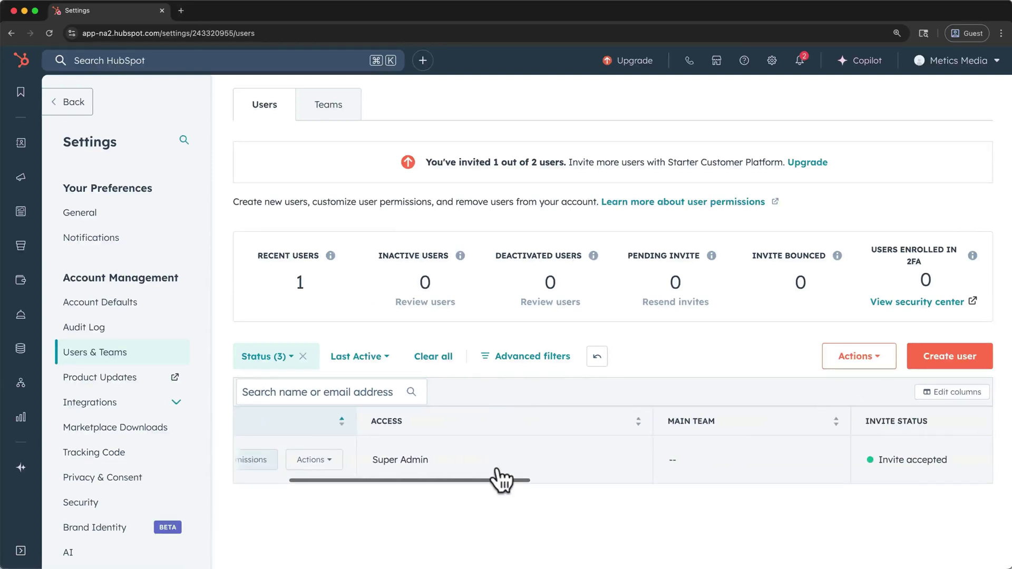
pyautogui.hscroll(-10, 498, 466)
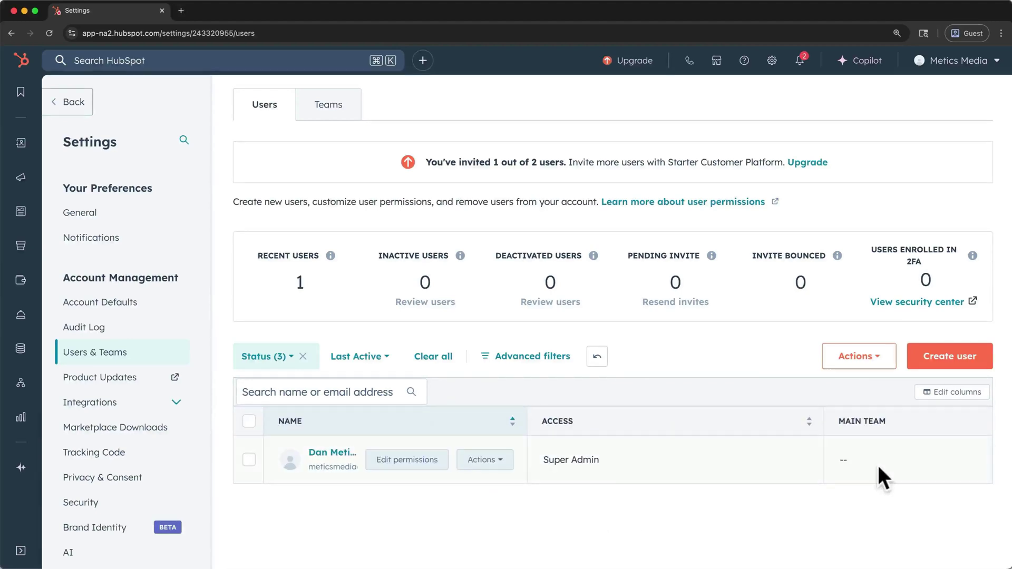
pyautogui.click(951, 363)
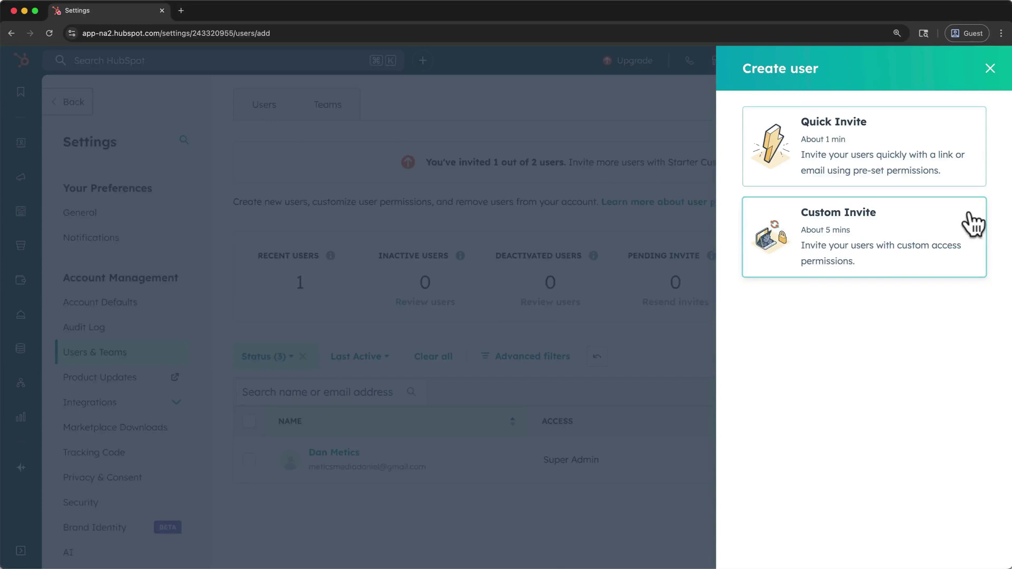
# - Quick-invite a new user by pasted e-mail without super admin rights, and copy the invite link
pyautogui.click(964, 145)
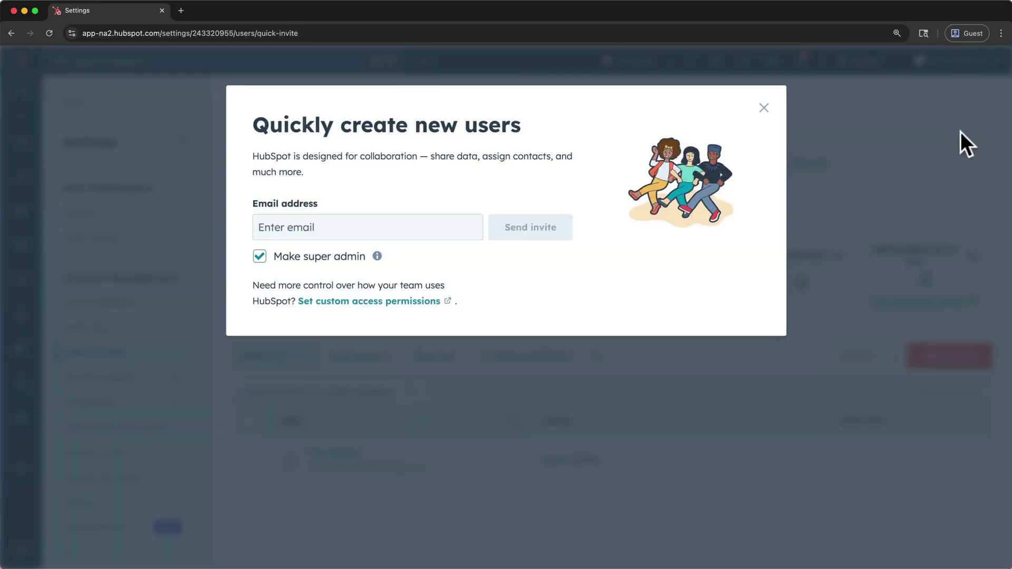
pyautogui.click(432, 227)
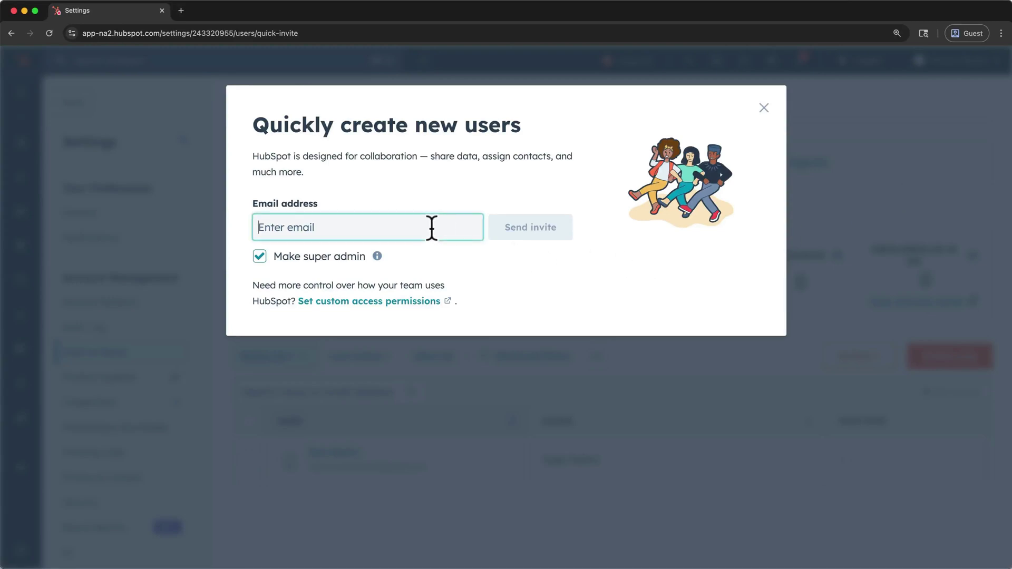
pyautogui.press('super+v')
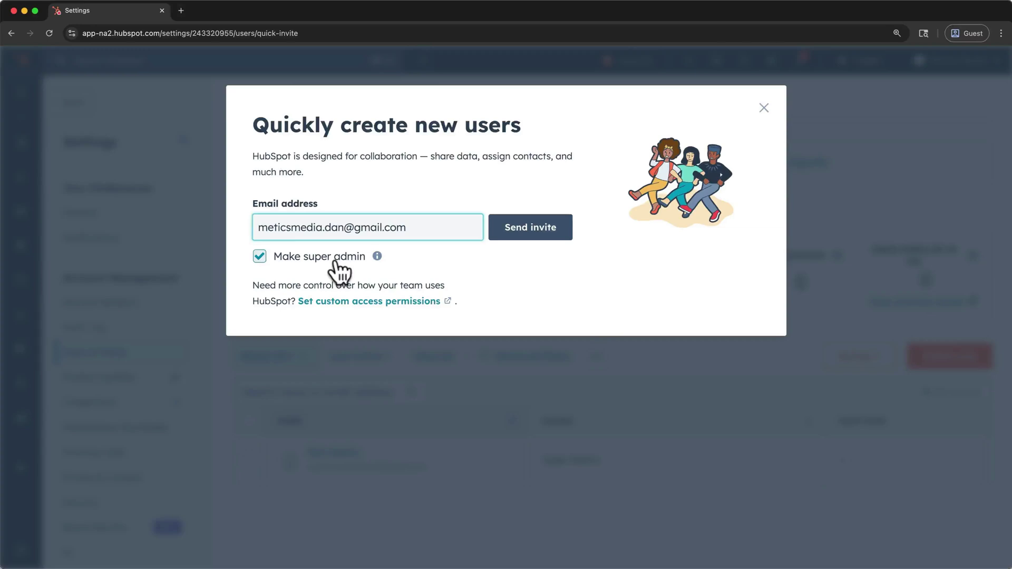
pyautogui.moveTo(377, 255)
pyautogui.click(260, 261)
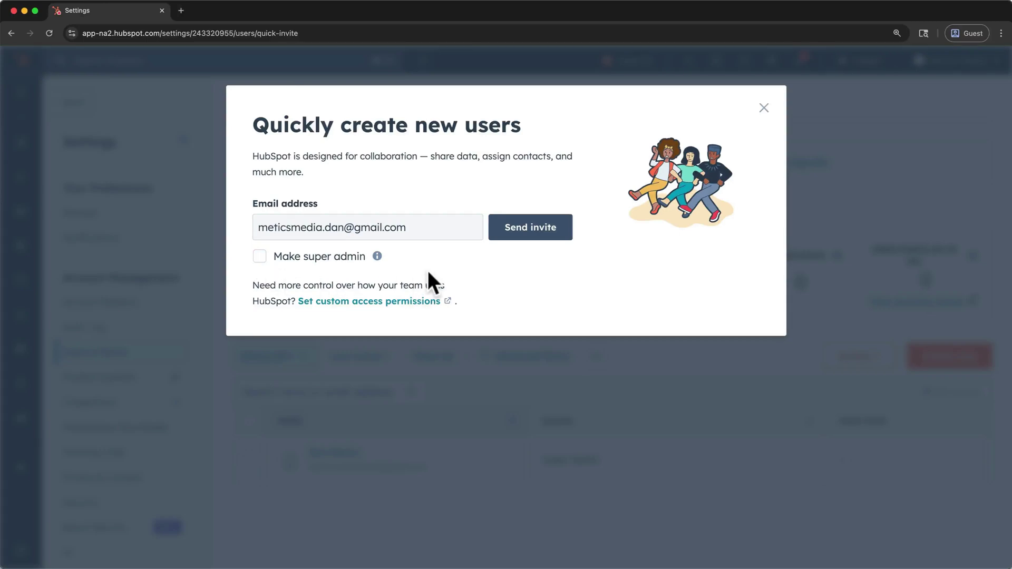
pyautogui.click(501, 236)
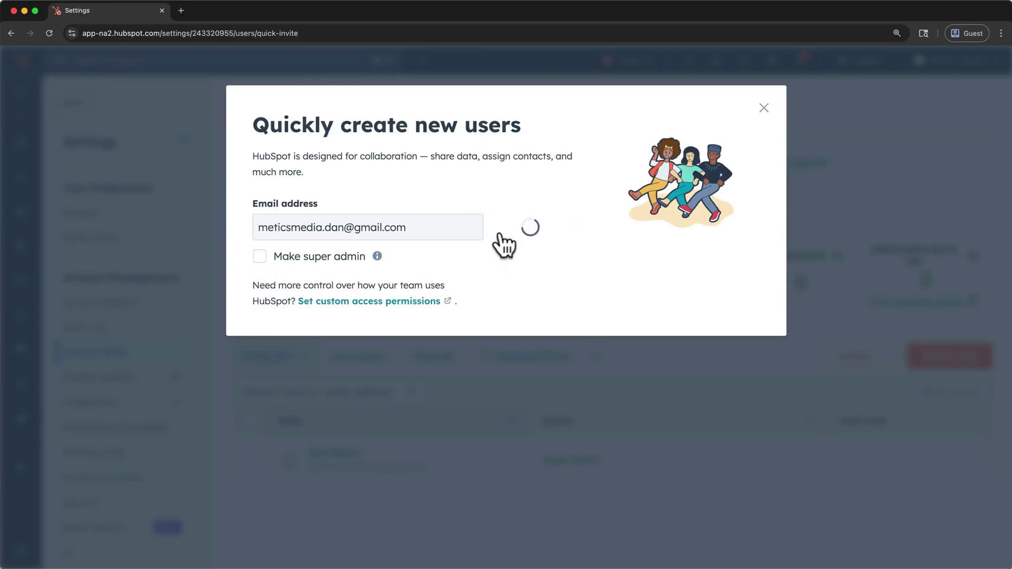
pyautogui.click(537, 363)
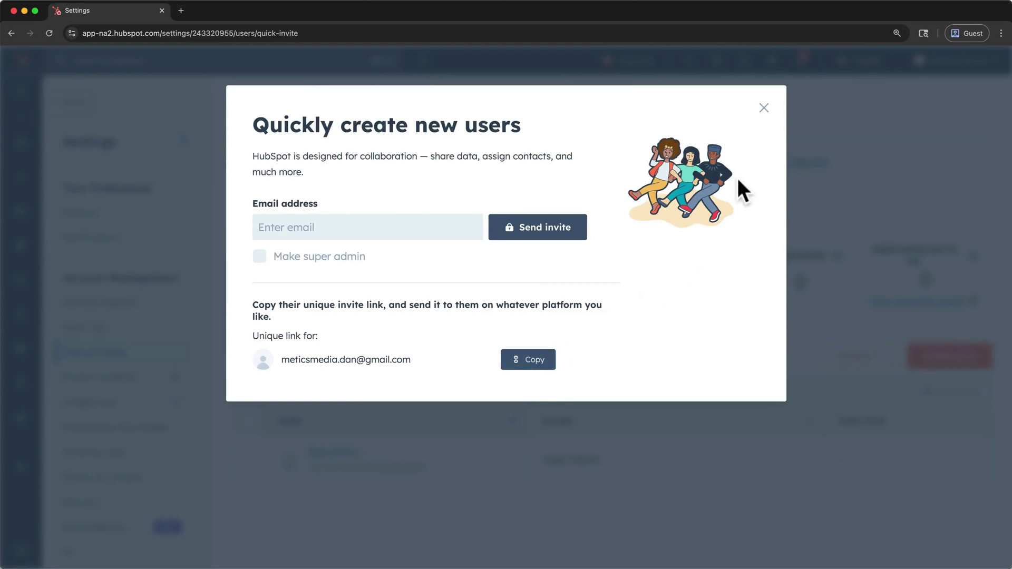
pyautogui.click(763, 109)
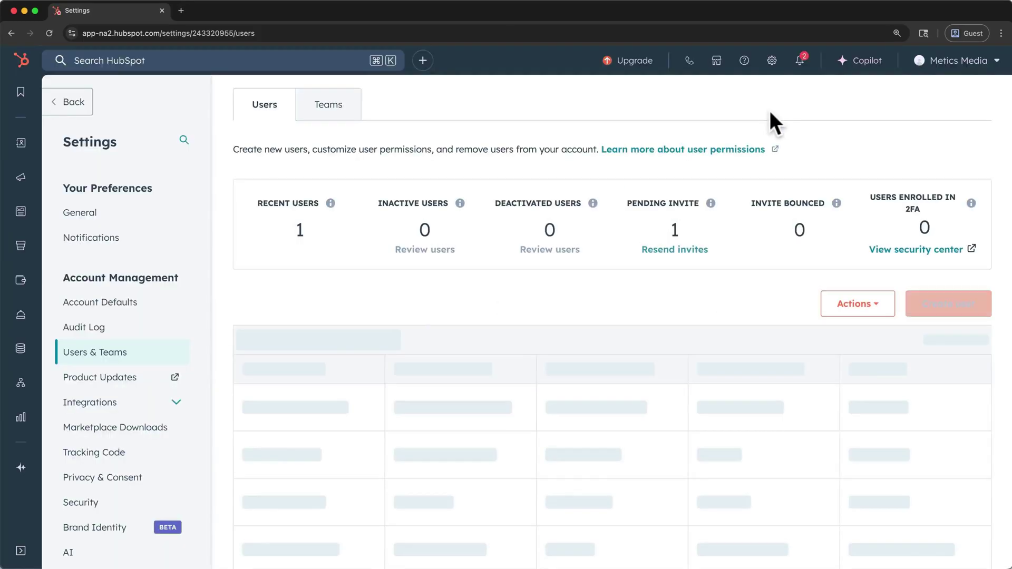